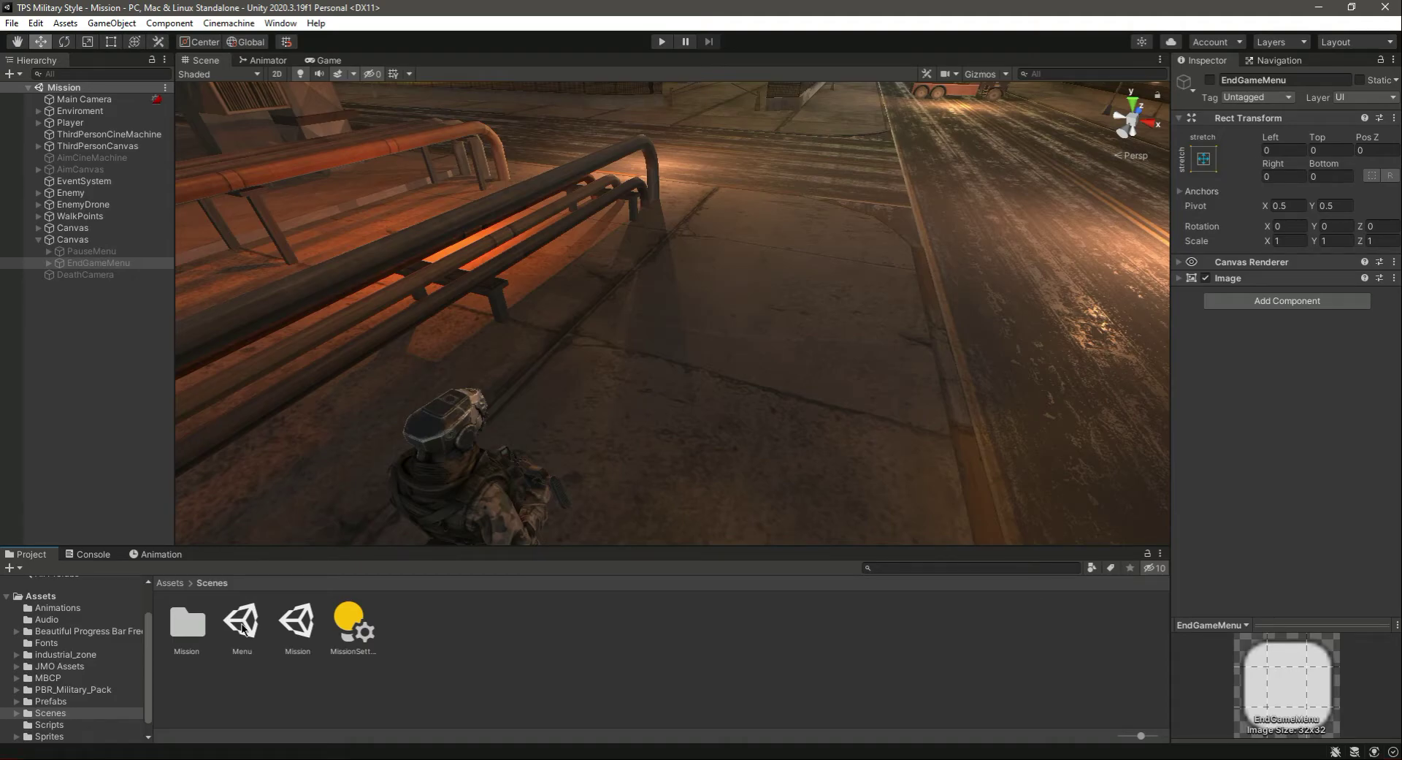
{"action": "left_click", "coordinate": [243, 628]}
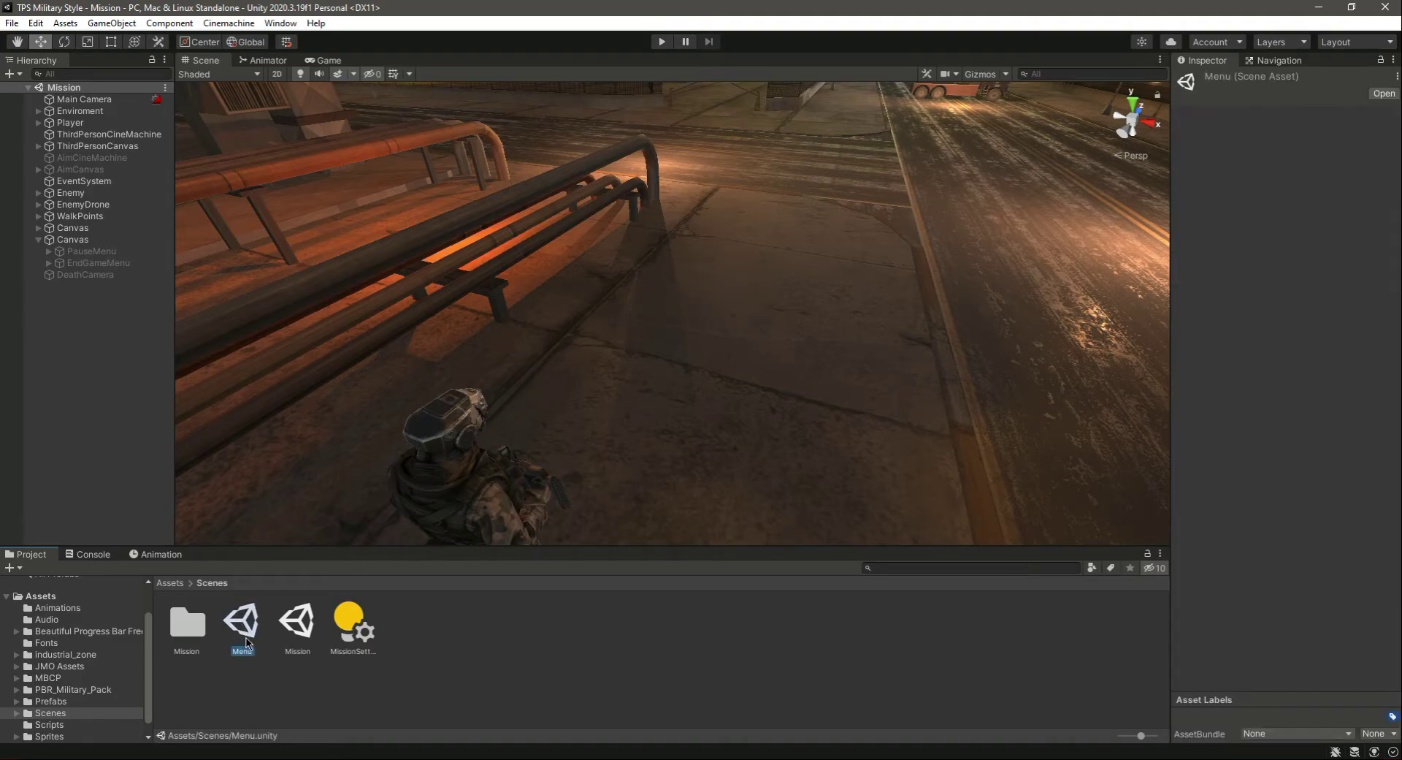
{"action": "right_click", "coordinate": [460, 675]}
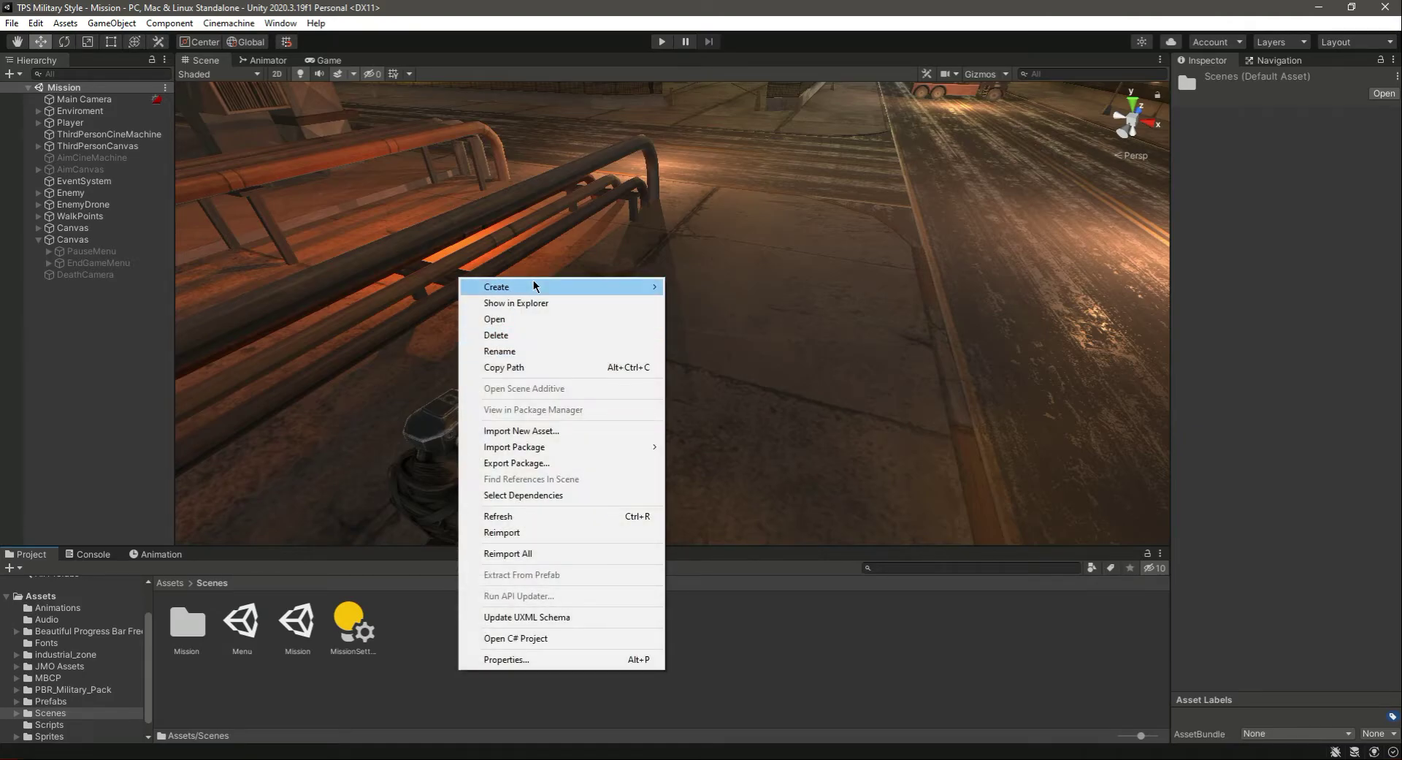
{"action": "mouse_move", "coordinate": [547, 286]}
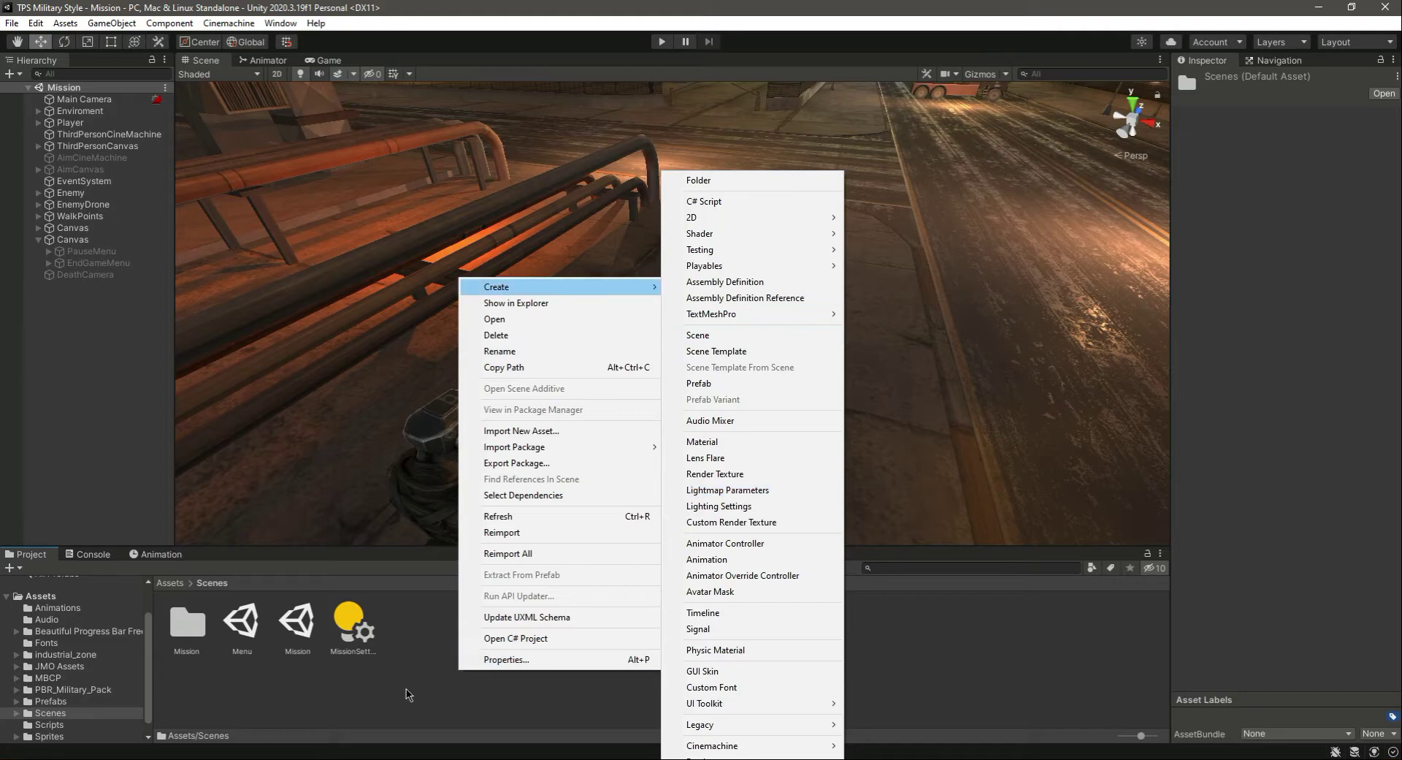
{"action": "left_click", "coordinate": [393, 694]}
Step: Check which scenes are included in the project's build settings
{"action": "left_click", "coordinate": [11, 24]}
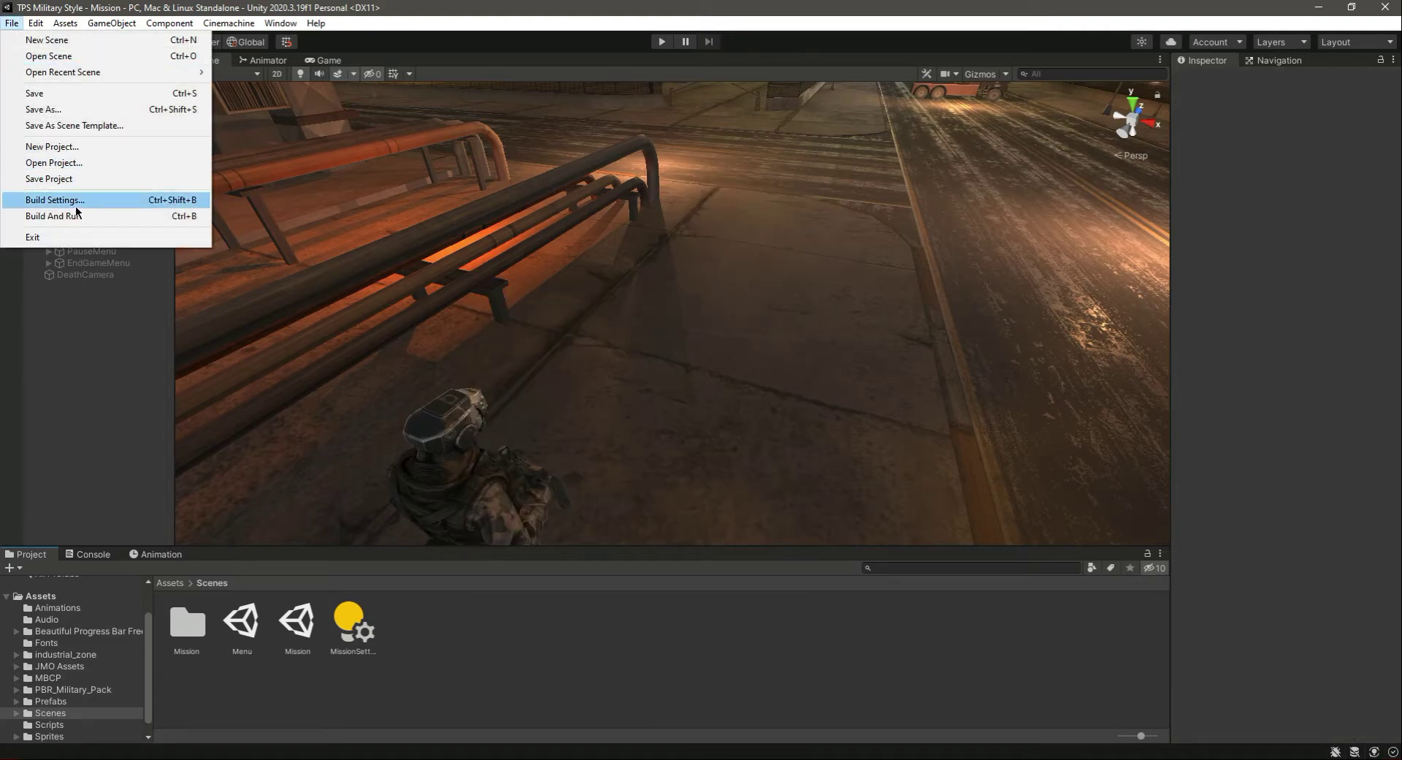
{"action": "left_click", "coordinate": [51, 200]}
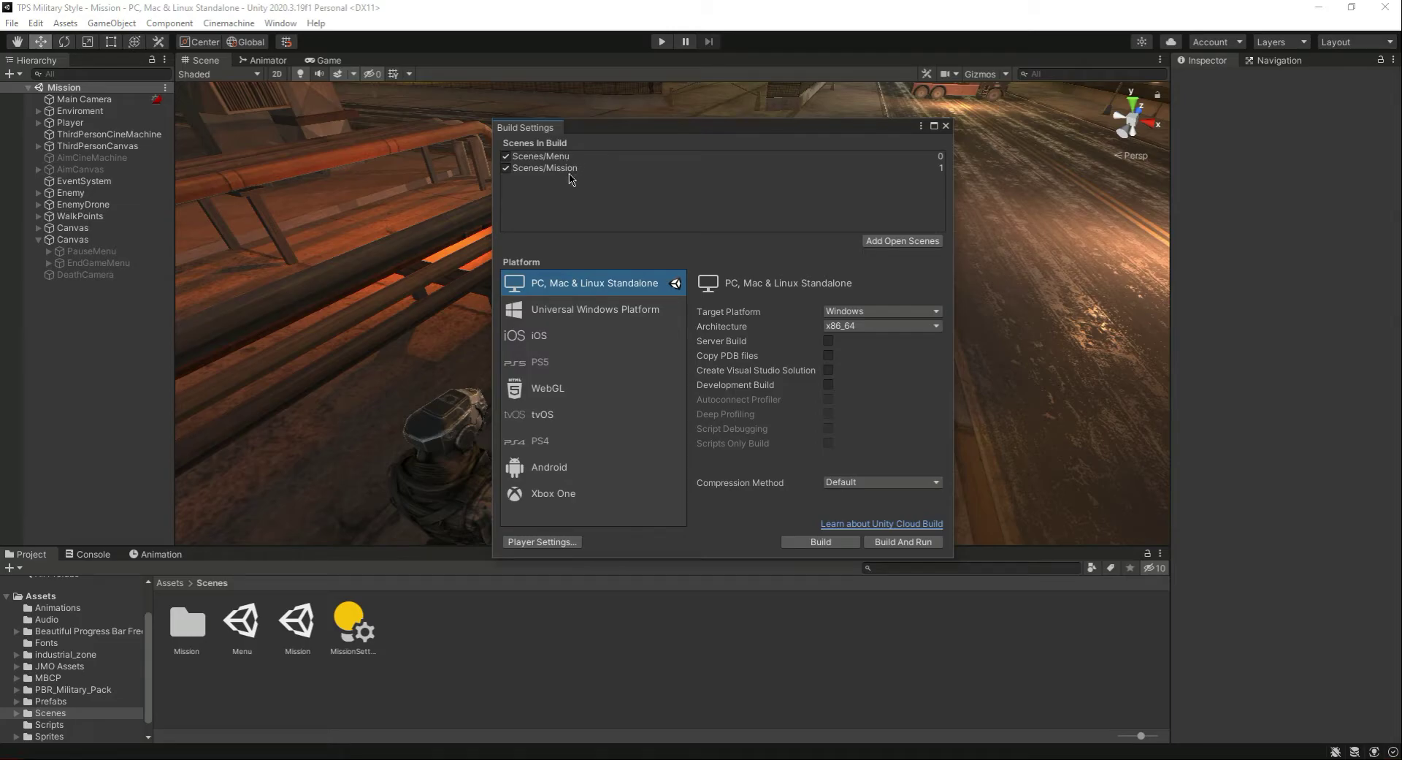
{"action": "left_click", "coordinate": [946, 127]}
Step: Open the Menu scene and delete its Directional Light
{"action": "double_click", "coordinate": [242, 623]}
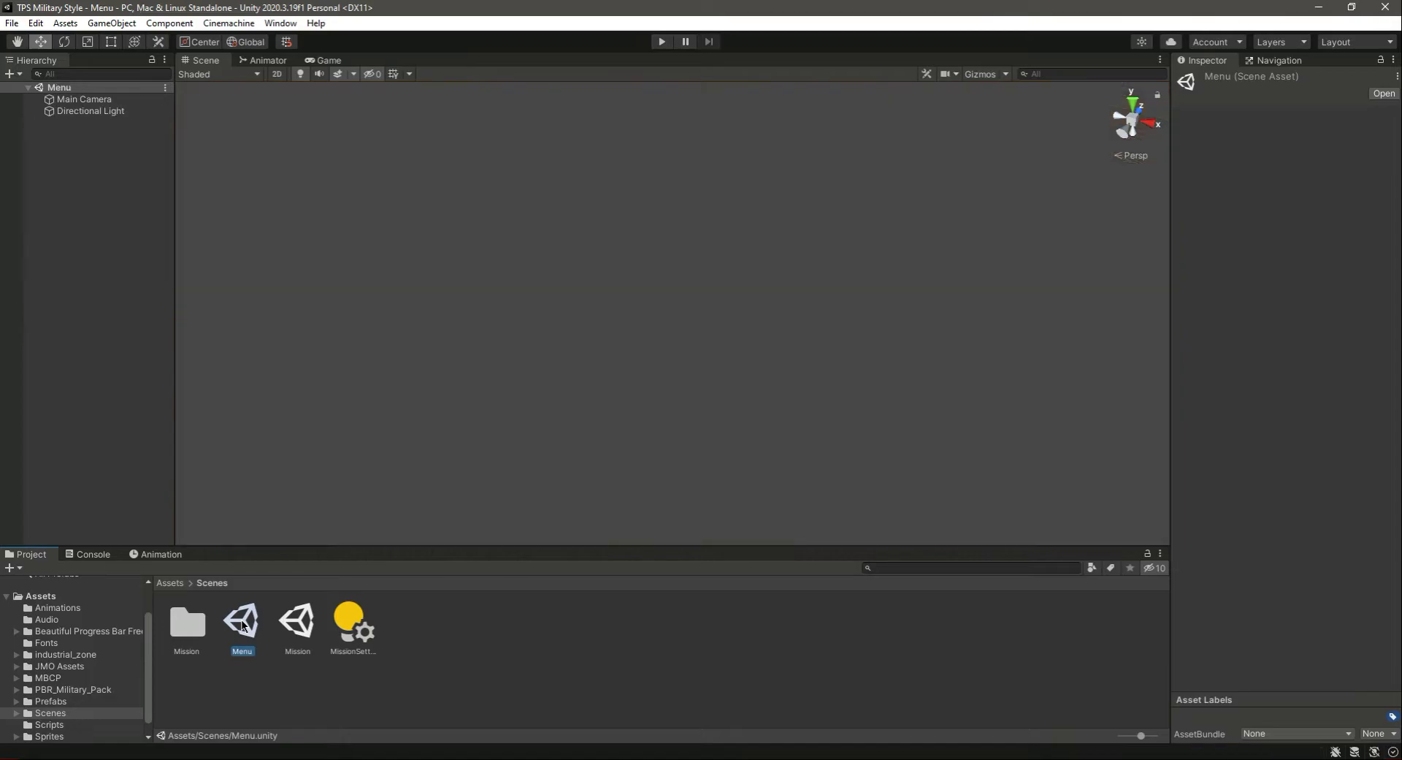
{"action": "left_click", "coordinate": [92, 108]}
{"action": "left_click", "coordinate": [96, 115]}
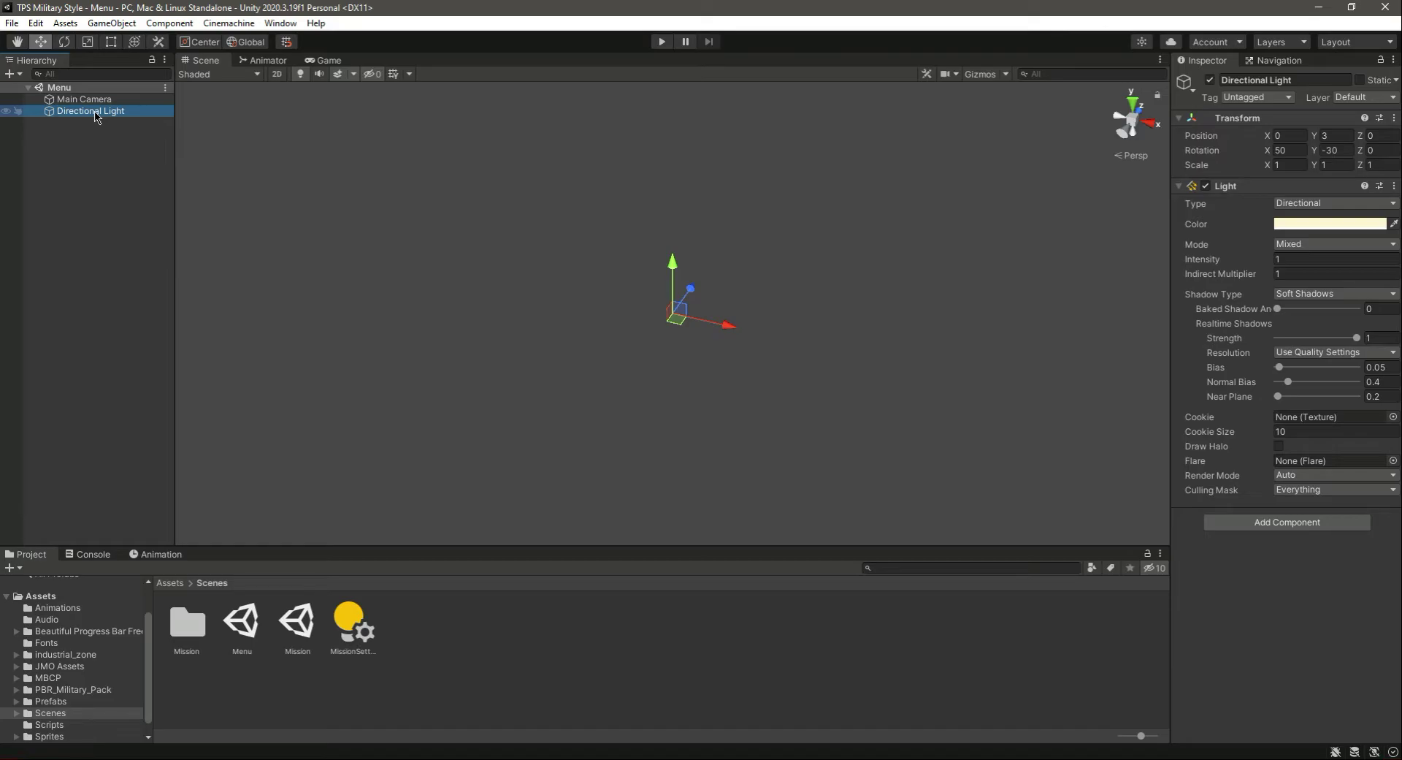
{"action": "key", "text": "Delete"}
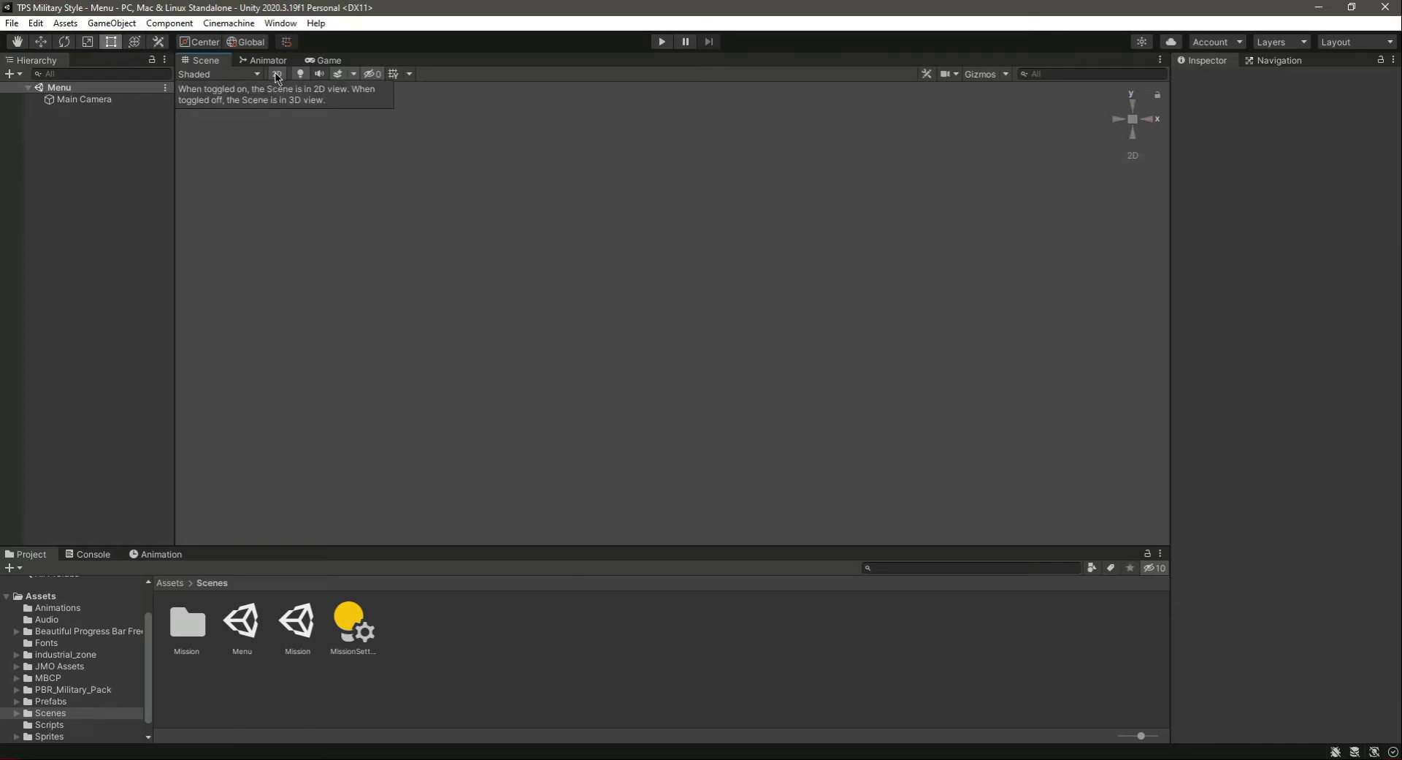
Step: Add a UI Canvas to the Menu scene, keeping its default name
{"action": "left_click", "coordinate": [87, 147]}
{"action": "right_click", "coordinate": [86, 147]}
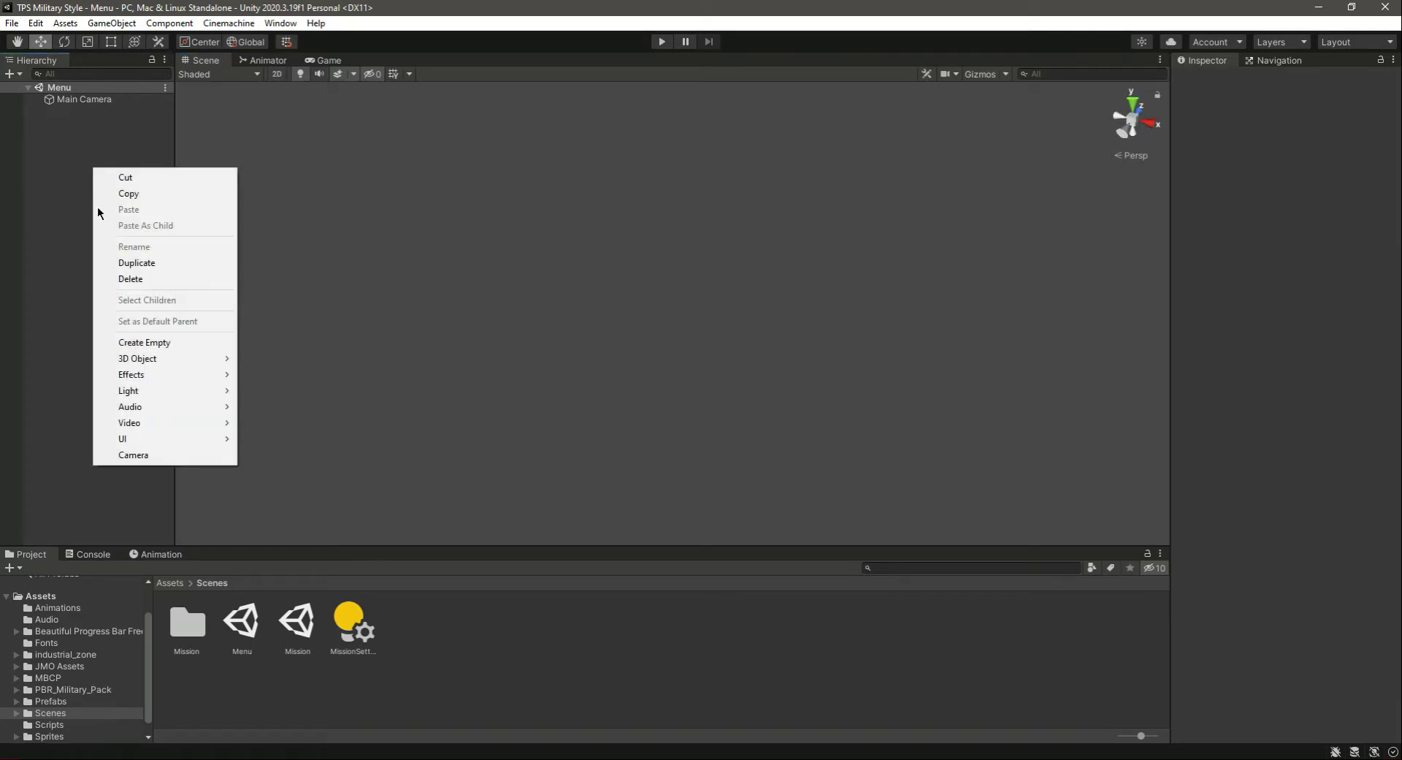
{"action": "mouse_move", "coordinate": [156, 438]}
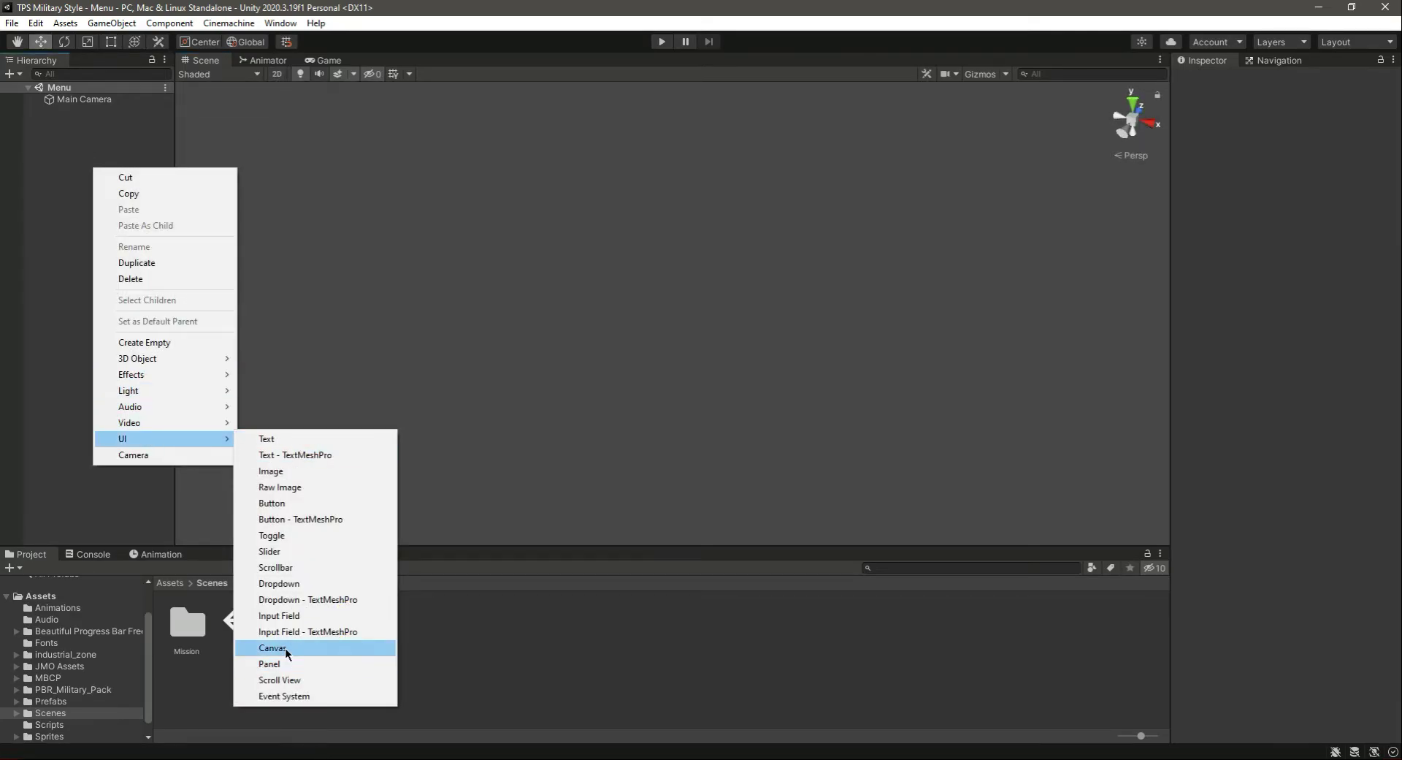
{"action": "left_click", "coordinate": [278, 647]}
{"action": "key", "text": "Return"}
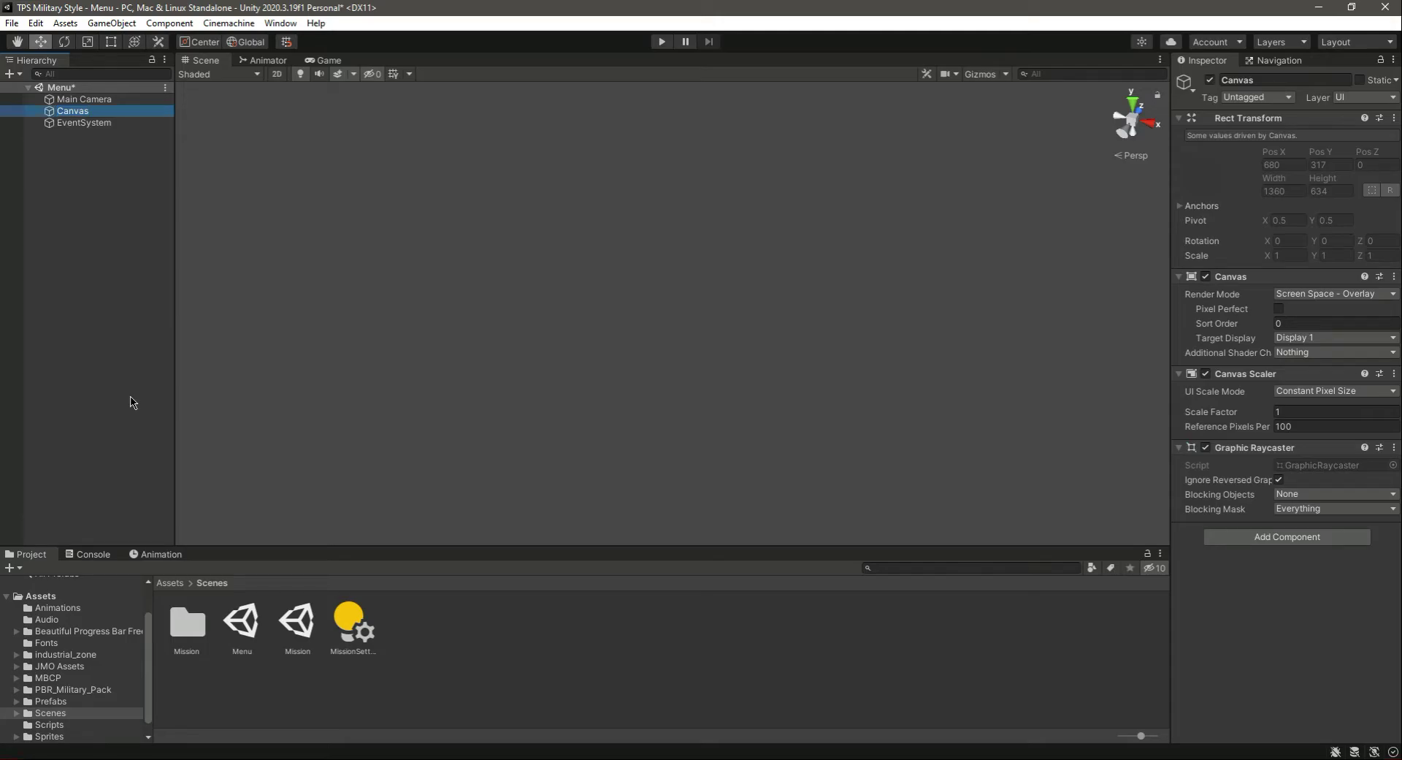
Step: Add a UI Image as a child of the Canvas and name it MainMenu
{"action": "right_click", "coordinate": [78, 110]}
{"action": "mouse_move", "coordinate": [172, 395]}
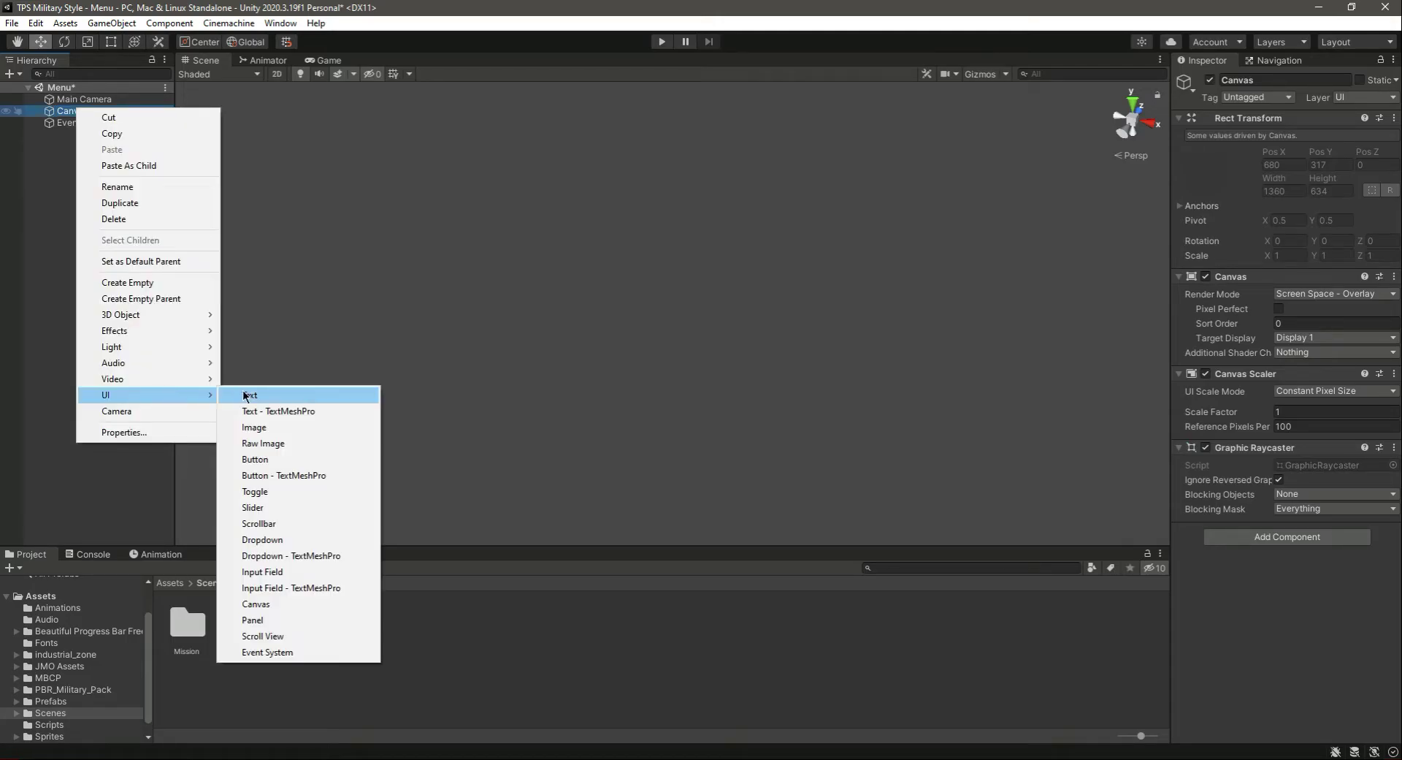
{"action": "left_click", "coordinate": [280, 429]}
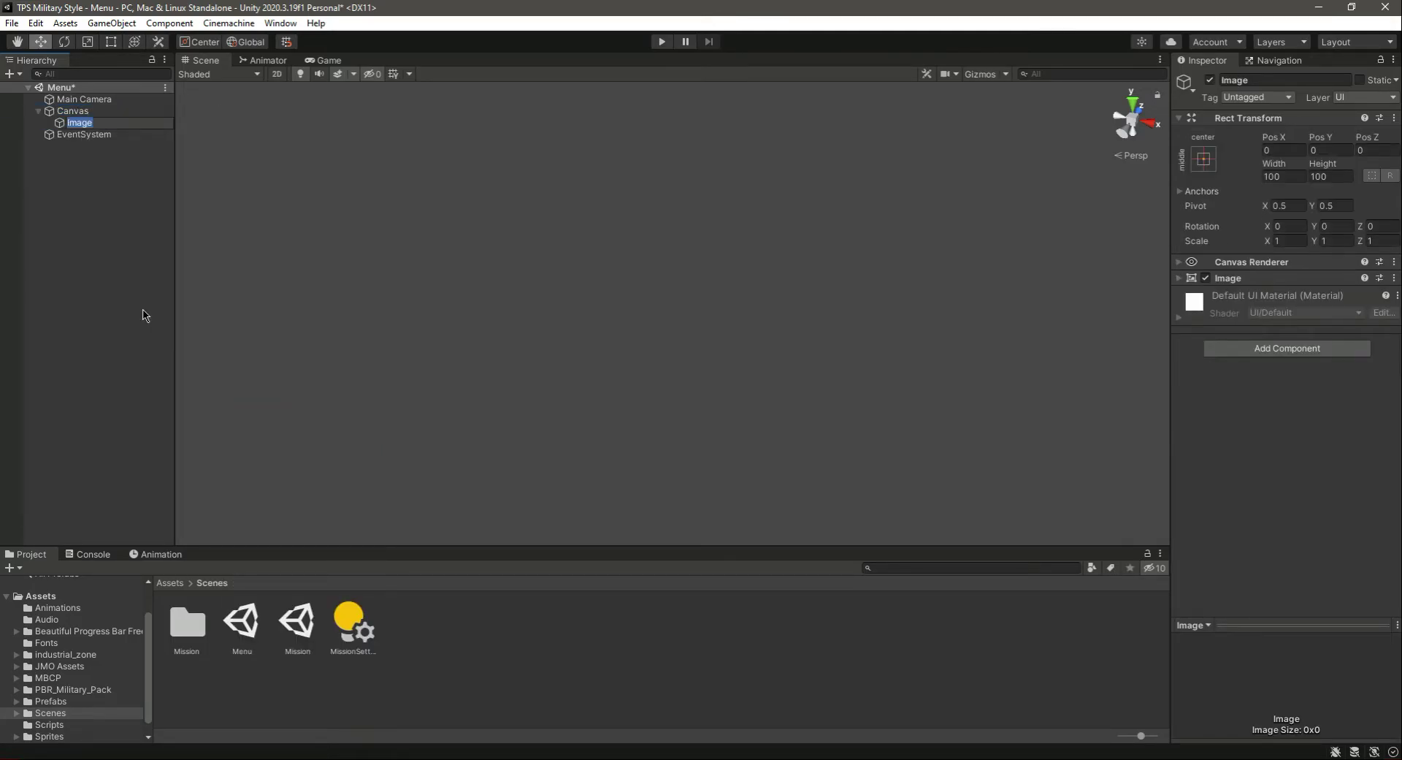
{"action": "type", "text": "MainMenu"}
{"action": "key", "text": "Return"}
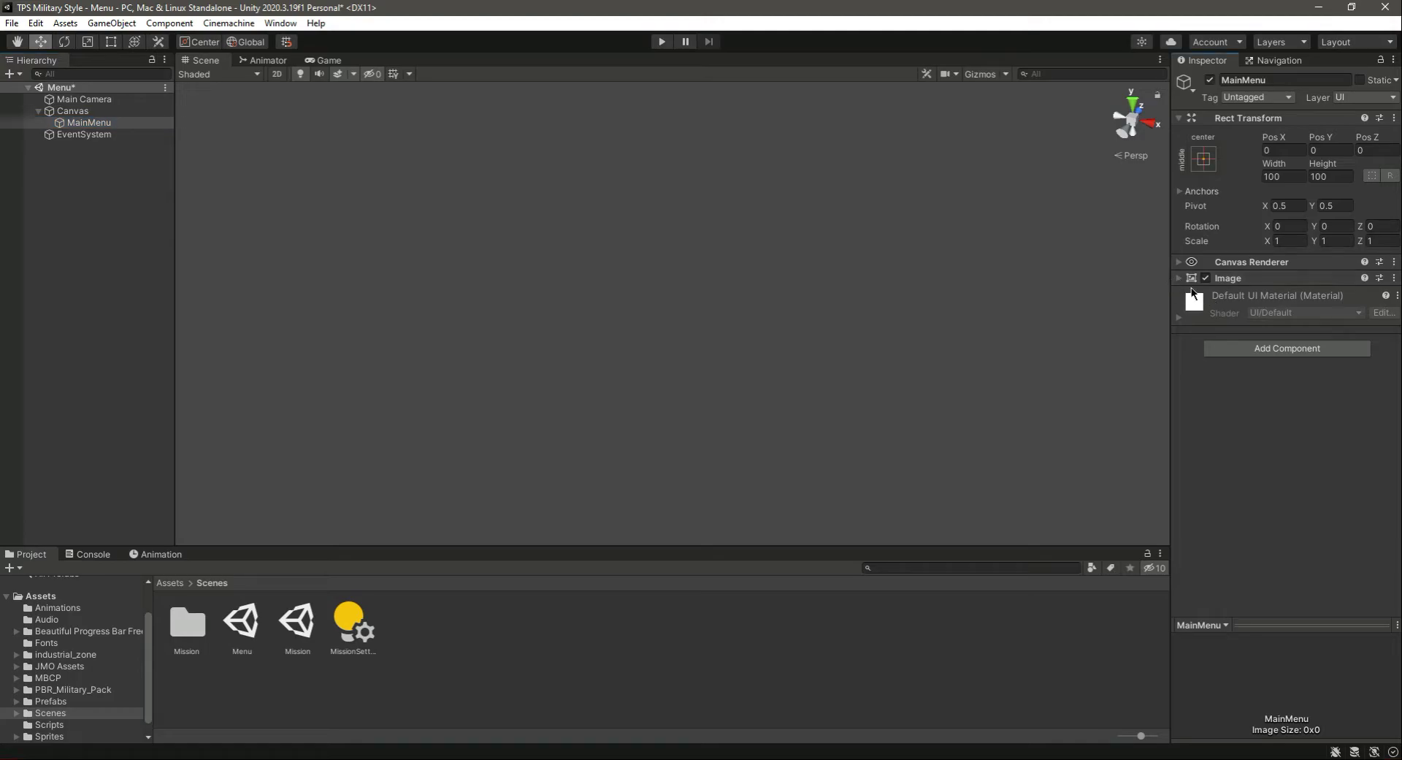
Step: Change the texture type of the MainMenu picture in the Sprites folder to Sprite (2D and UI) and apply it
{"action": "left_click", "coordinate": [1178, 283]}
{"action": "left_click_drag", "start_coordinate": [1172, 294], "coordinate": [1122, 294]}
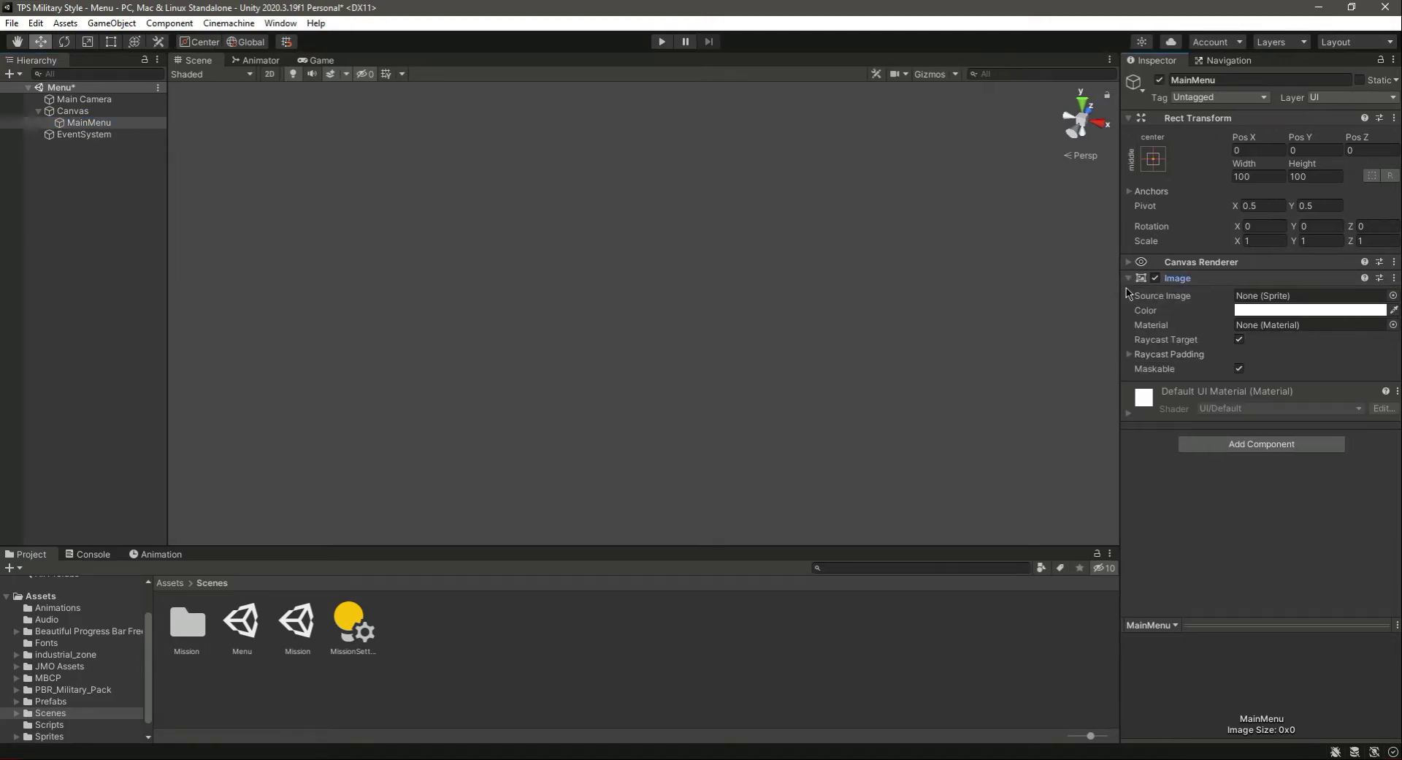
{"action": "left_click", "coordinate": [49, 736]}
{"action": "left_click", "coordinate": [243, 623]}
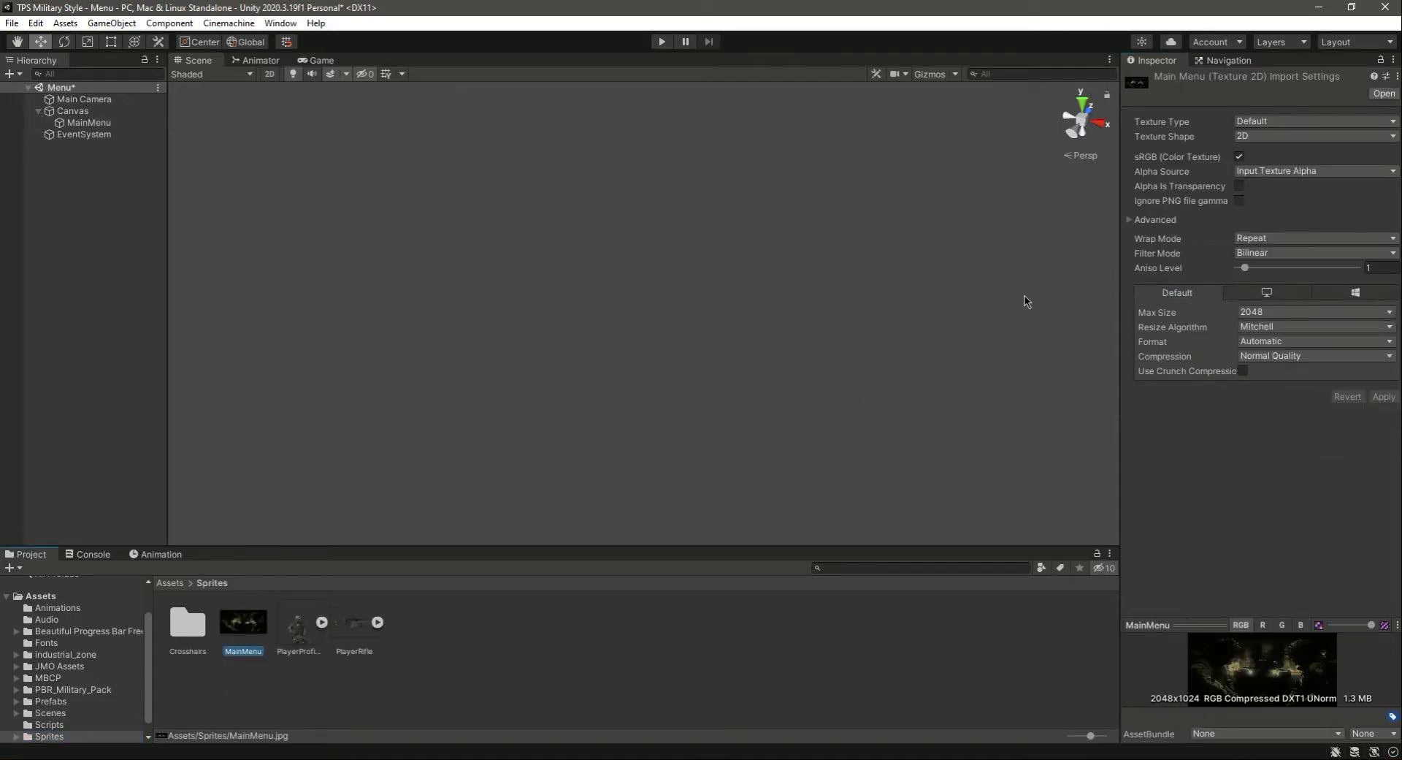
{"action": "left_click", "coordinate": [1271, 123]}
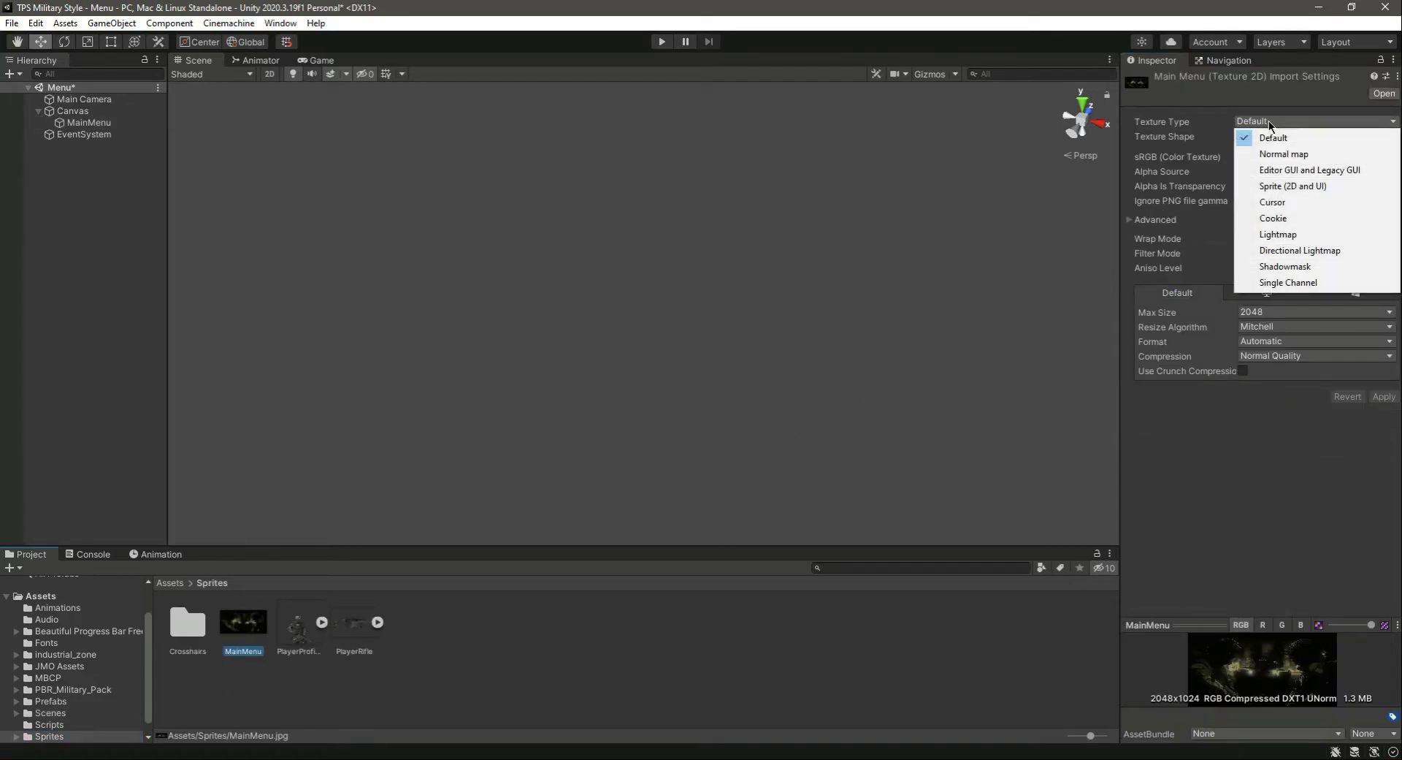
{"action": "left_click", "coordinate": [1322, 186]}
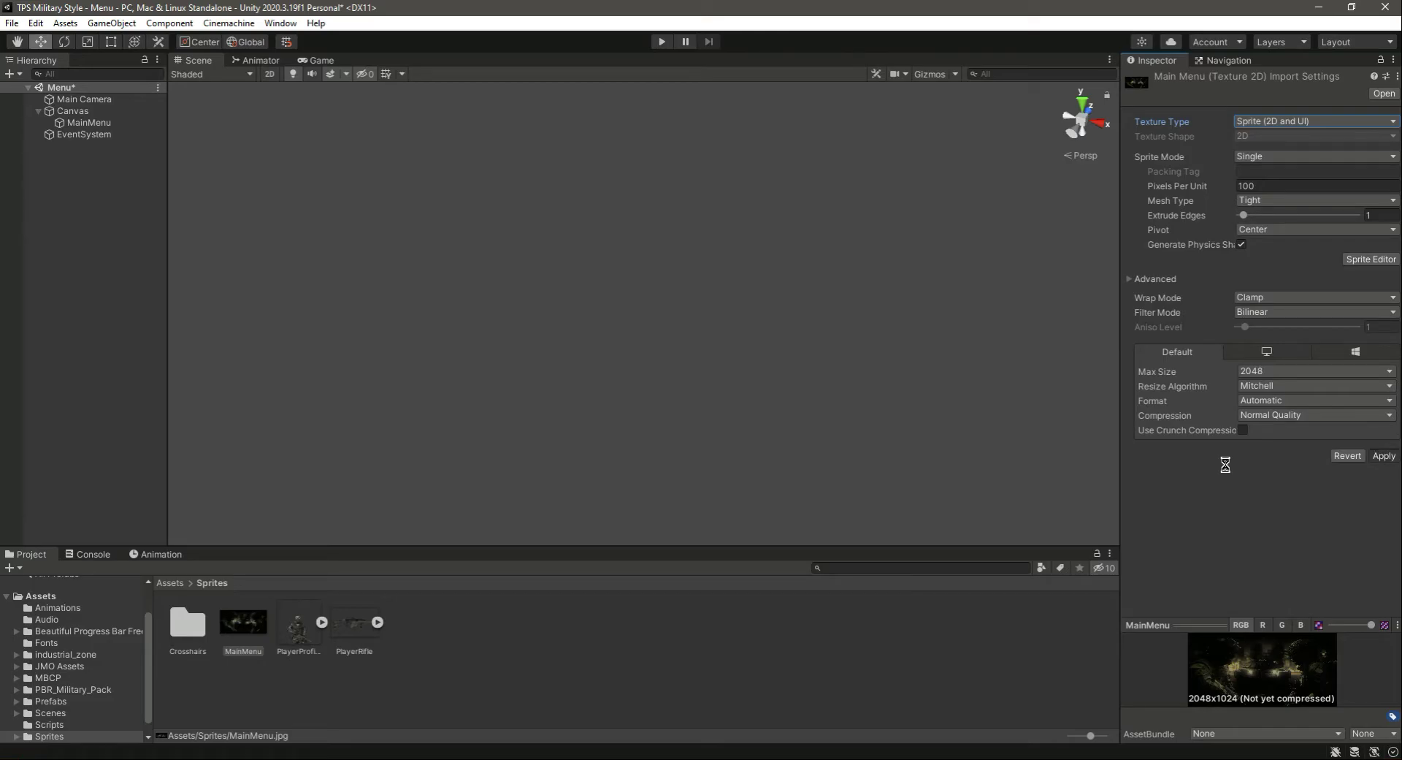
{"action": "left_click", "coordinate": [1383, 456]}
Step: Assign the MainMenu sprite as the source image of the MainMenu object and save the scene
{"action": "left_click_drag", "start_coordinate": [261, 634], "coordinate": [86, 126]}
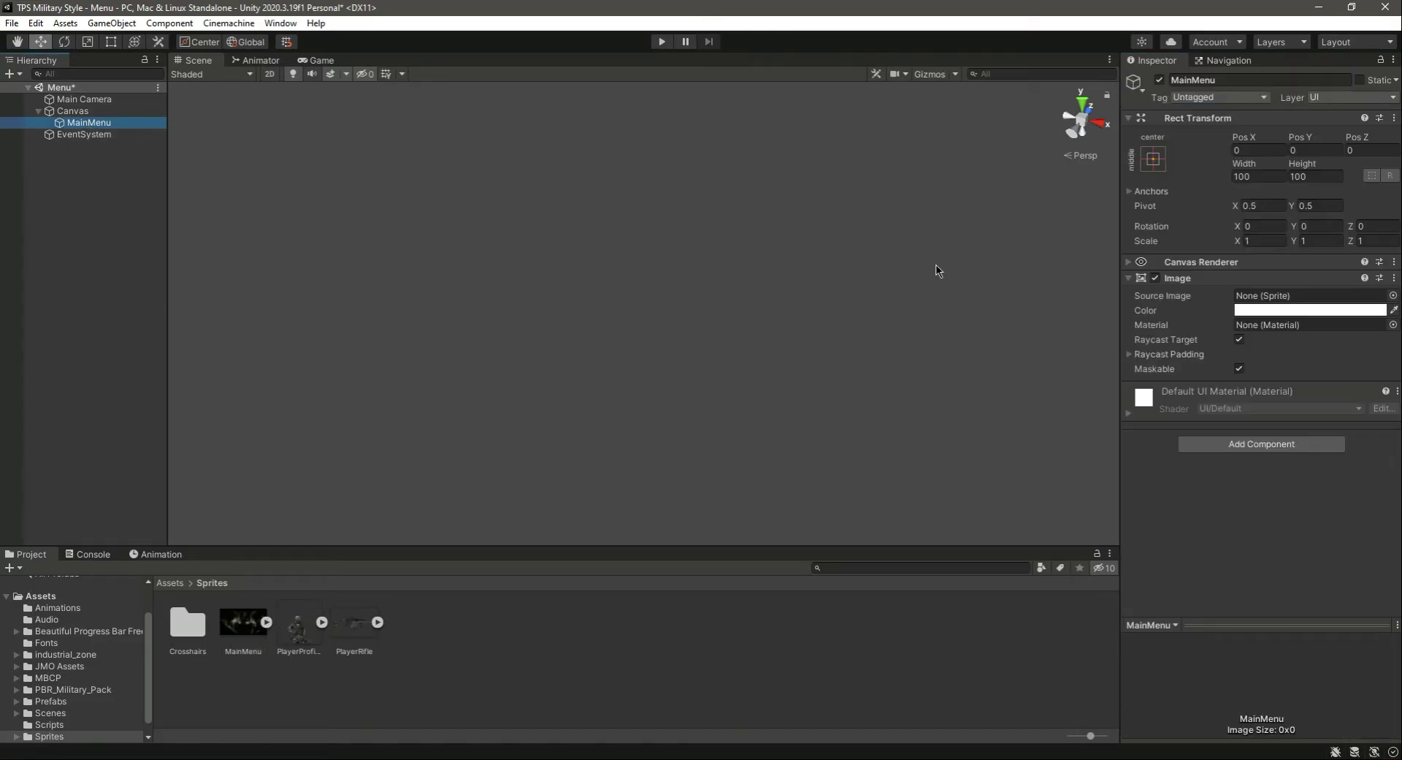
{"action": "left_click", "coordinate": [243, 630]}
{"action": "left_click_drag", "start_coordinate": [243, 630], "coordinate": [1270, 300]}
{"action": "key", "text": "ctrl+s"}
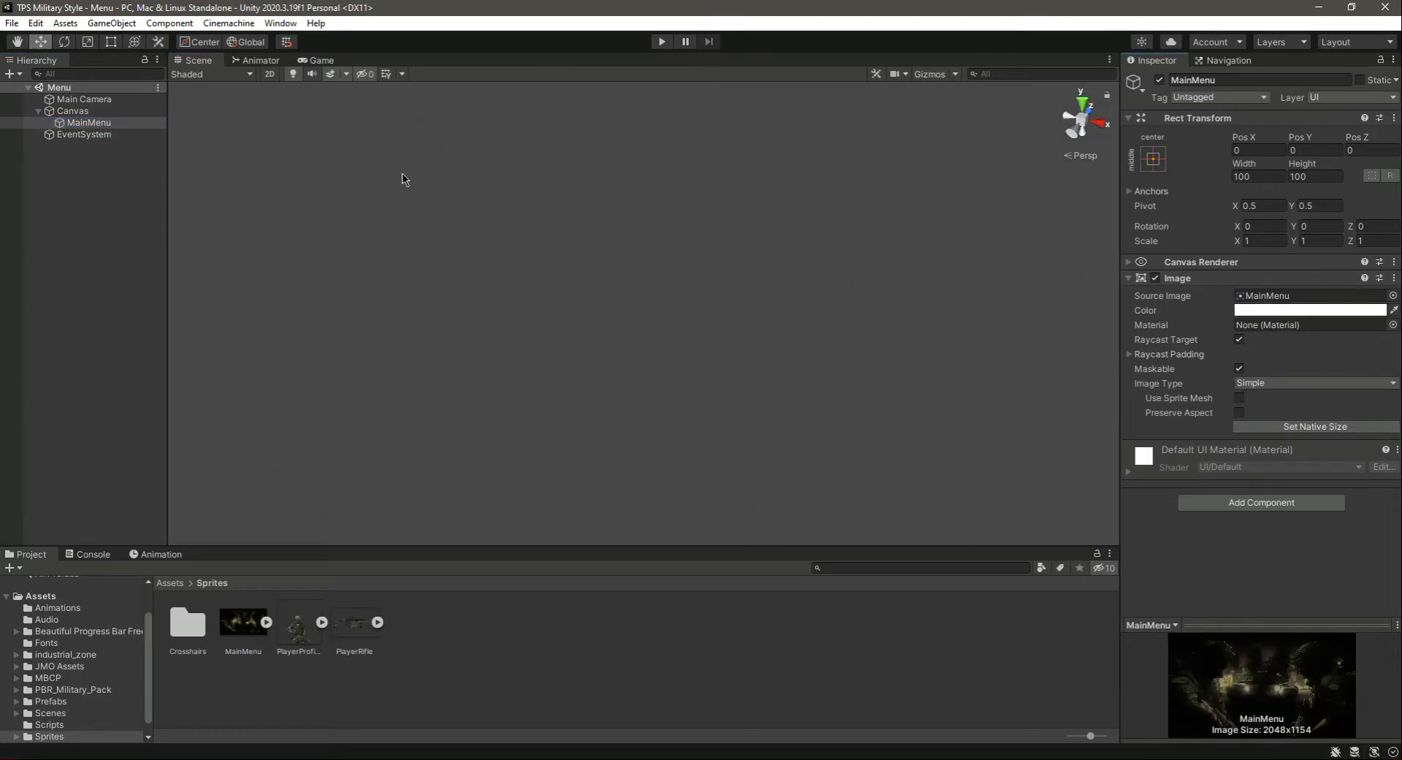
Step: Switch the Scene view to 2D and set the MainMenu image to its native size
{"action": "left_click", "coordinate": [270, 74]}
{"action": "key", "text": "t"}
{"action": "double_click", "coordinate": [91, 122]}
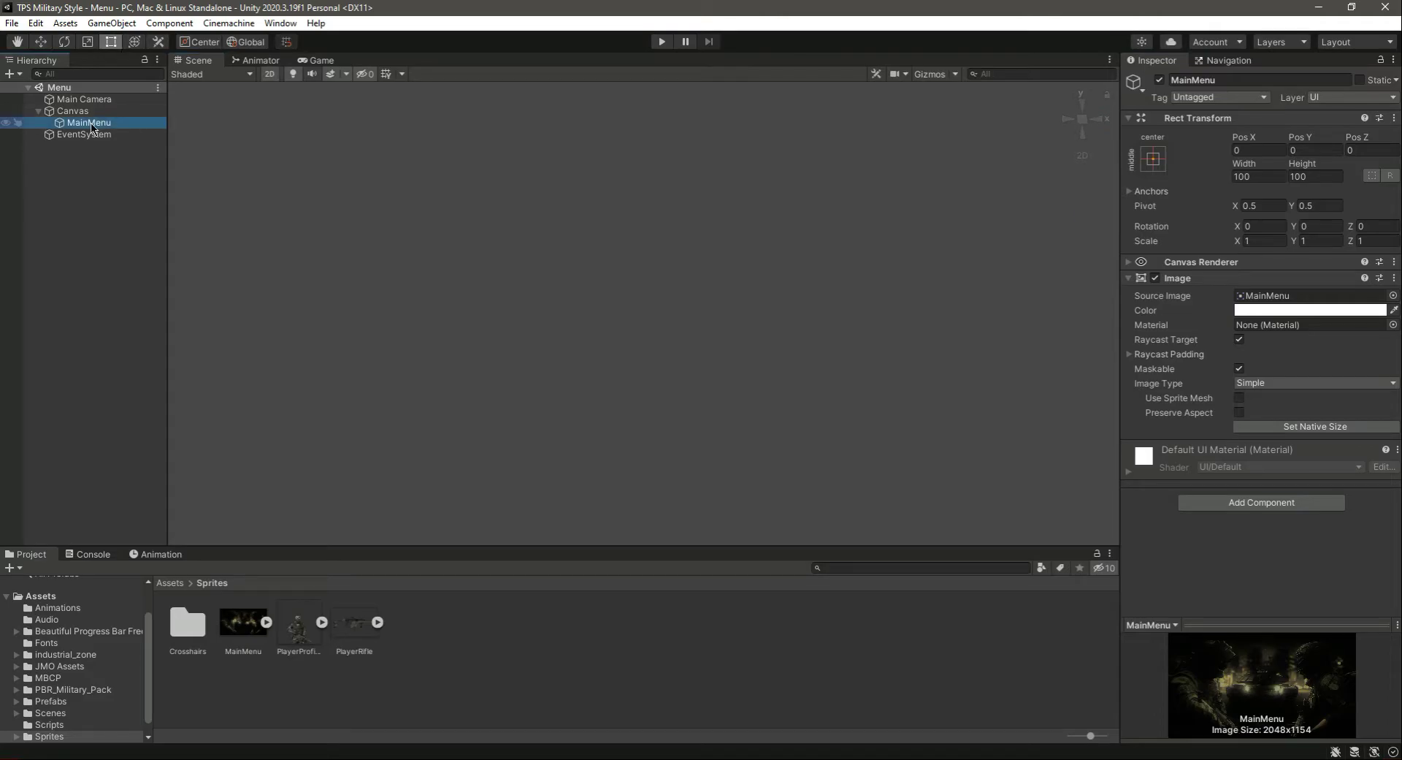
{"action": "left_click", "coordinate": [67, 113]}
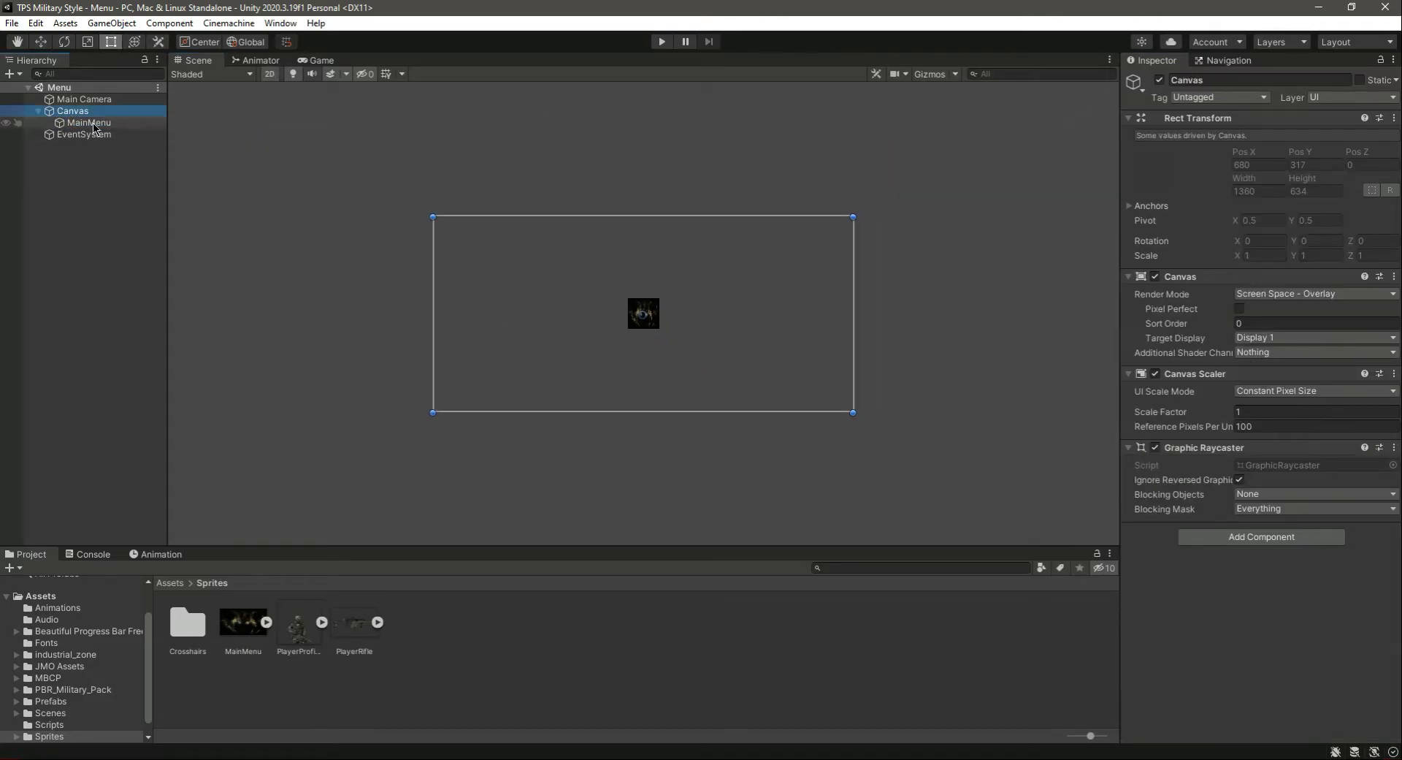
{"action": "left_click", "coordinate": [94, 123]}
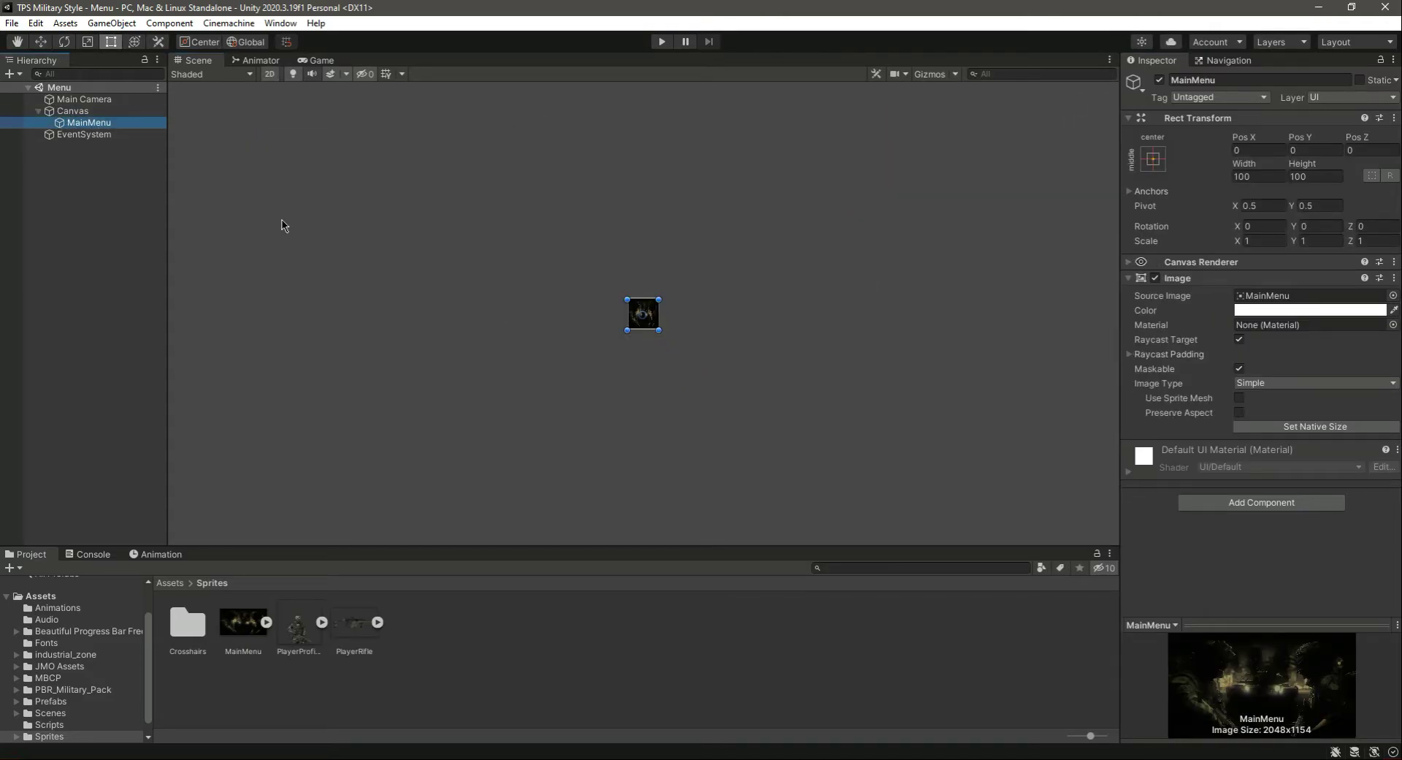
{"action": "left_click", "coordinate": [1313, 427]}
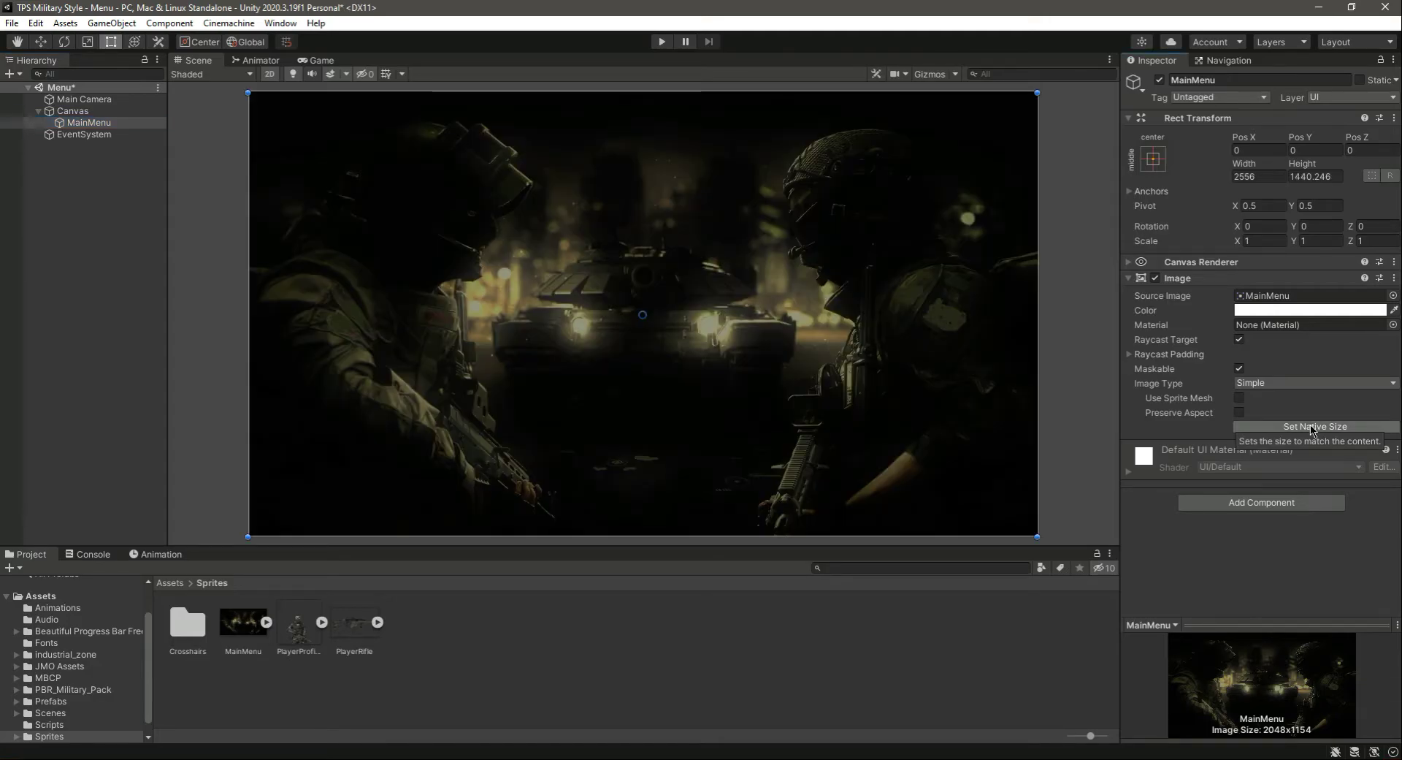
Step: Preview the menu background in the Game view with a short play test
{"action": "left_click", "coordinate": [311, 60]}
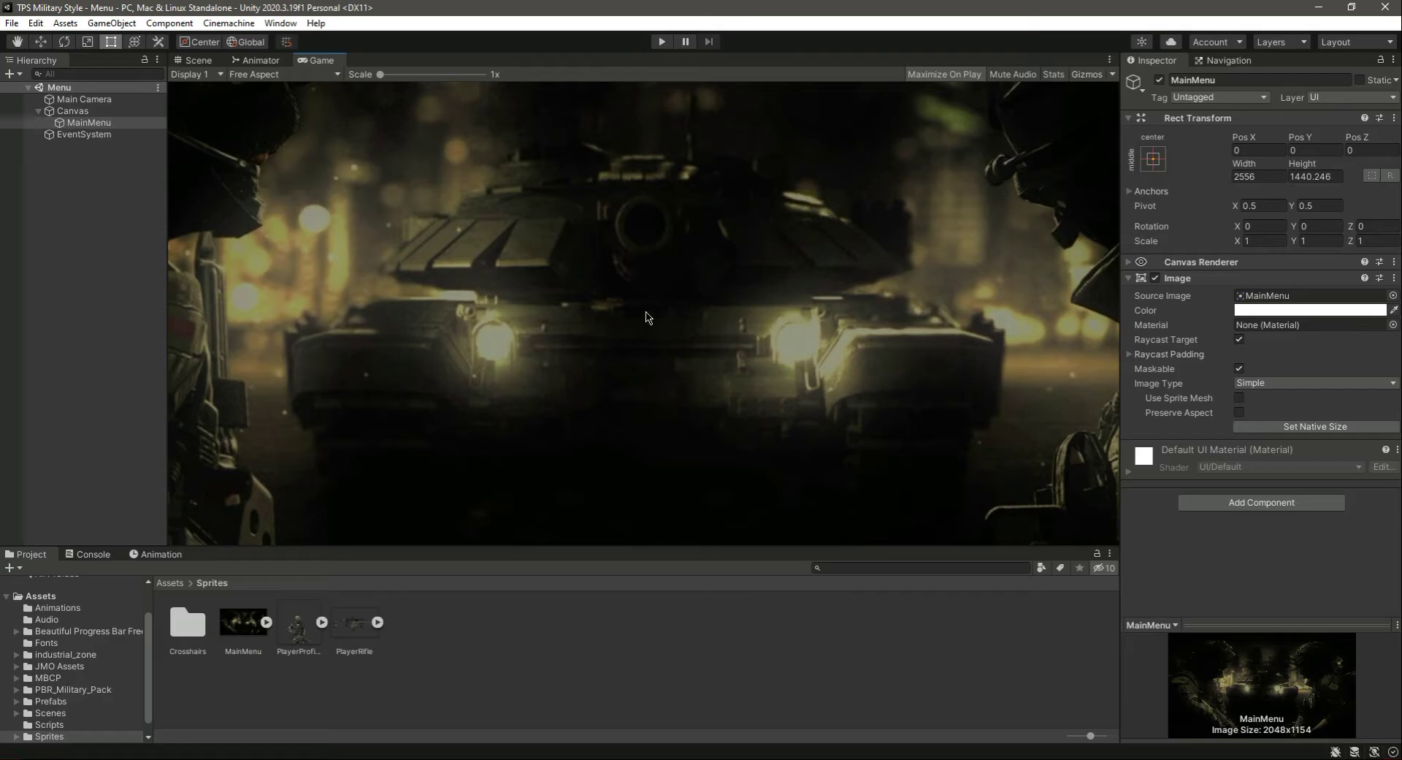
{"action": "left_click", "coordinate": [662, 41]}
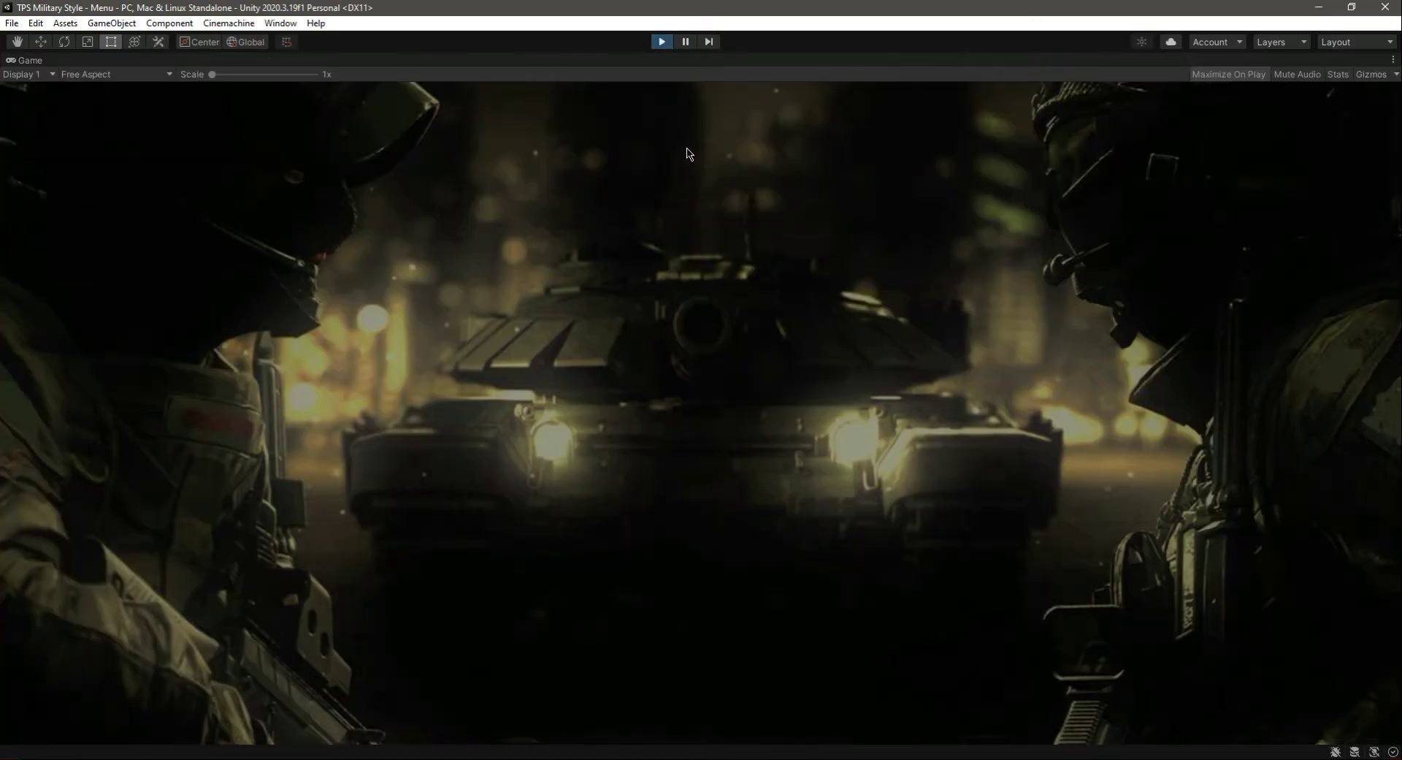
{"action": "left_click", "coordinate": [662, 42]}
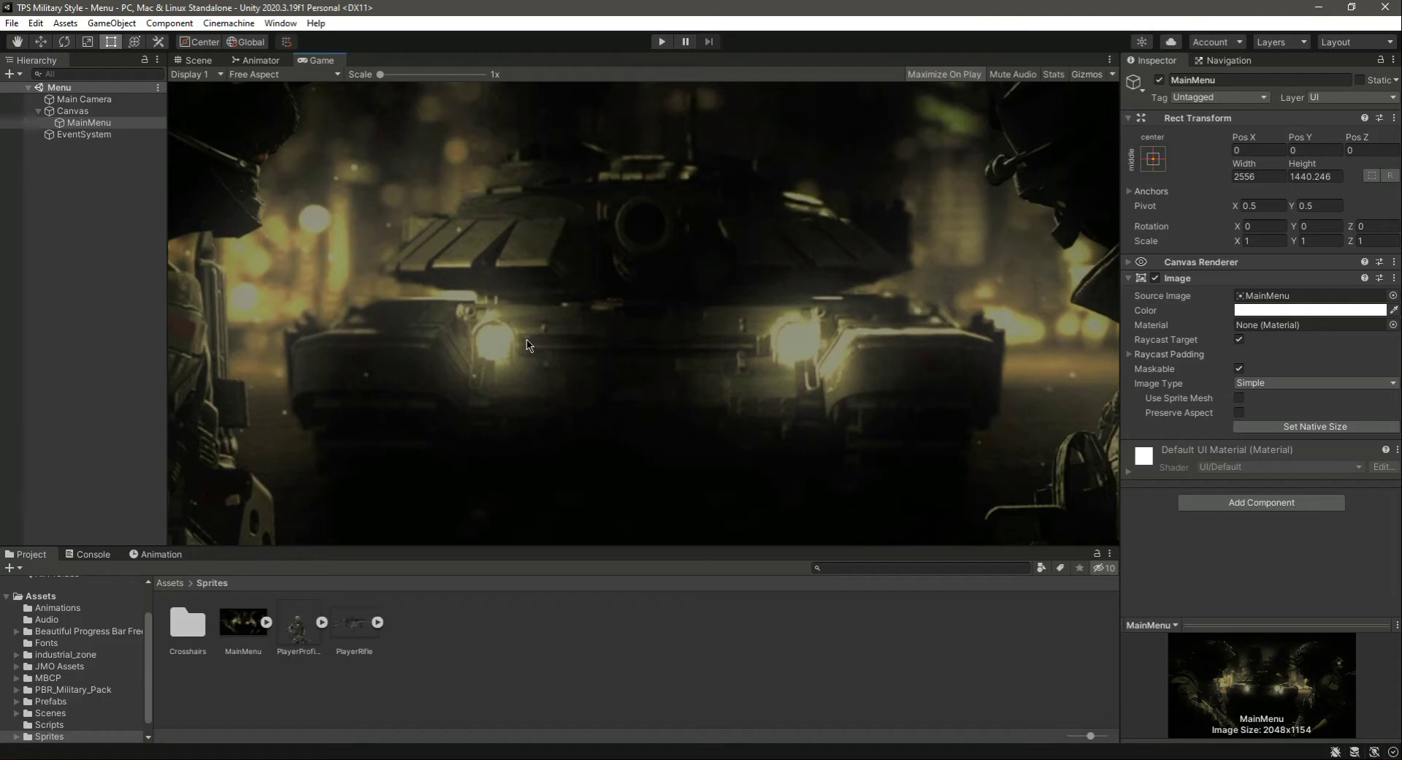
{"action": "left_click", "coordinate": [76, 124]}
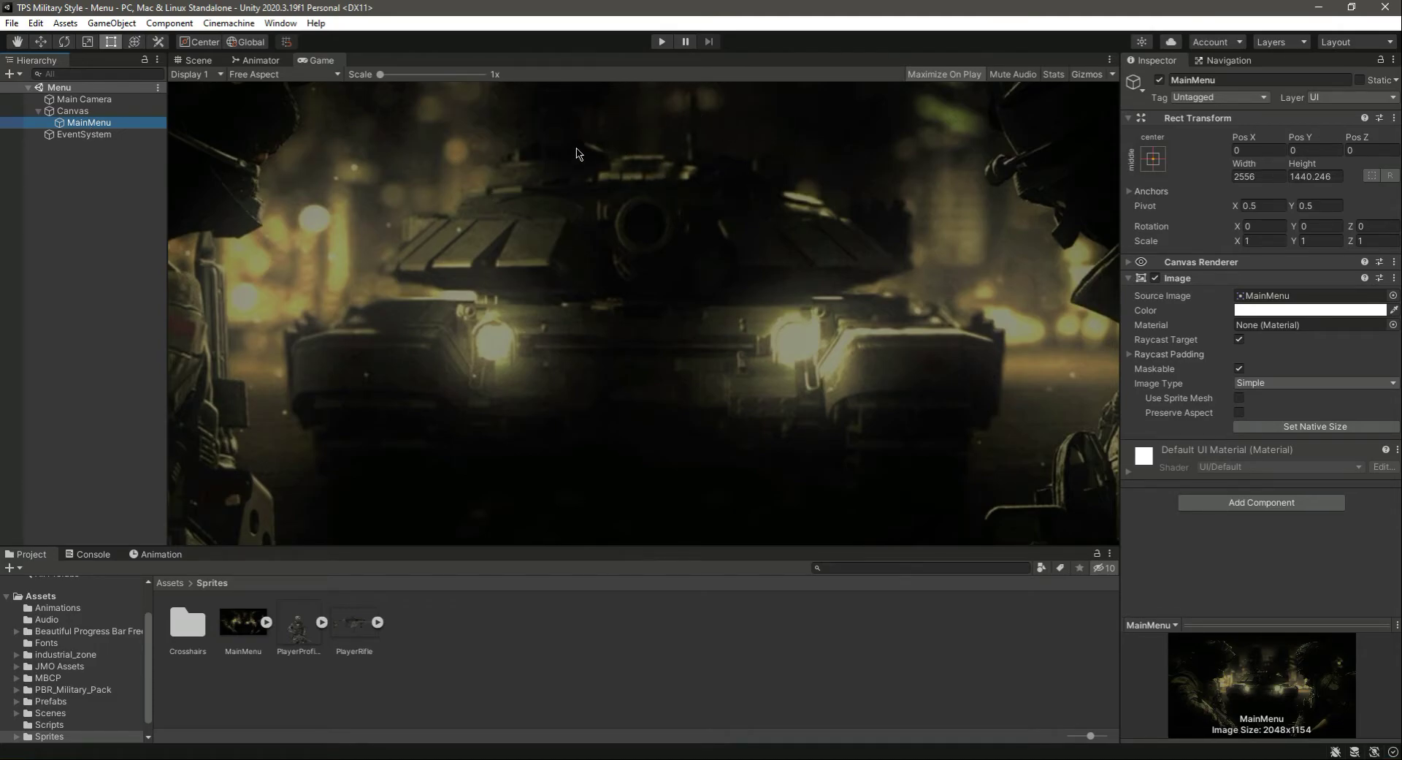
Step: Open the Mission scene and save the Canvas's PauseMenu object as a prefab in the Prefabs folder
{"action": "left_click", "coordinate": [52, 712]}
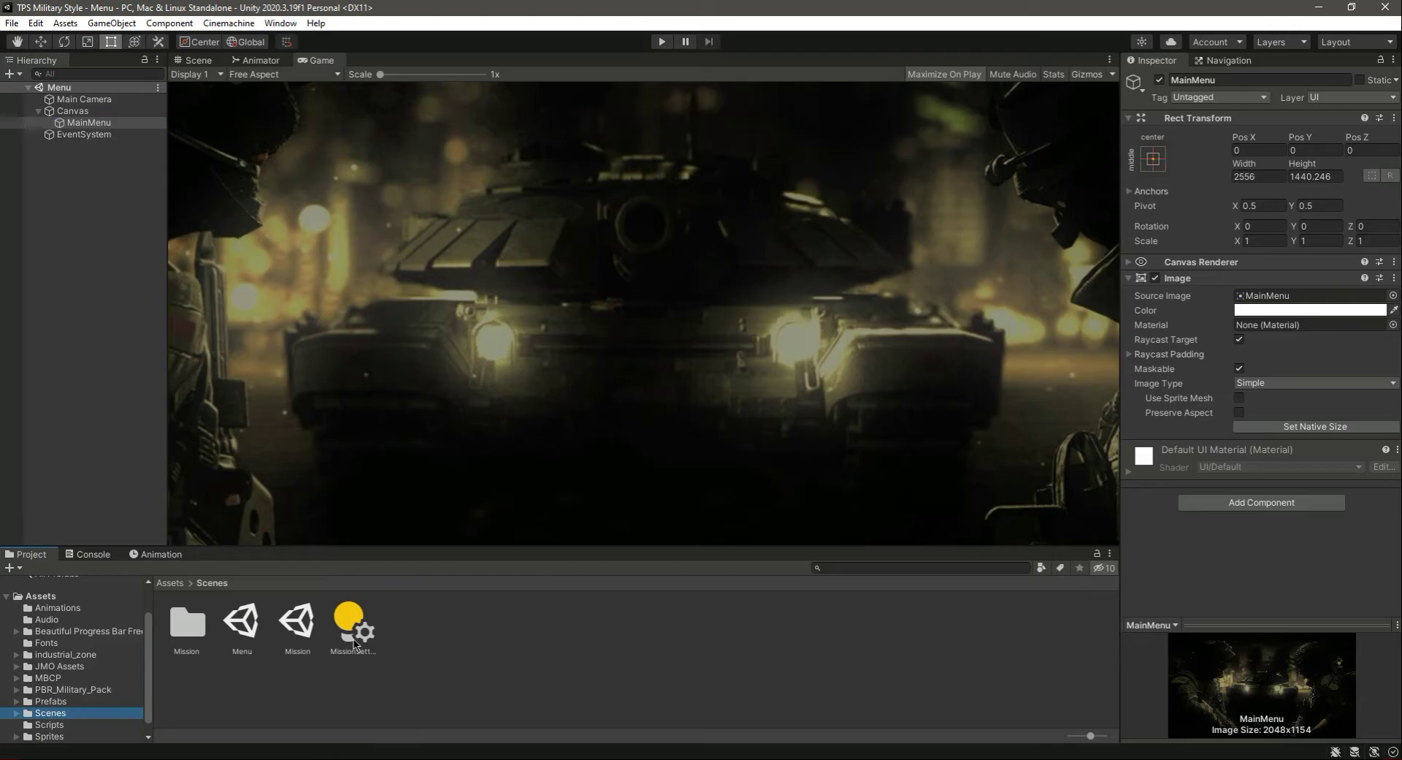
{"action": "left_click", "coordinate": [300, 622]}
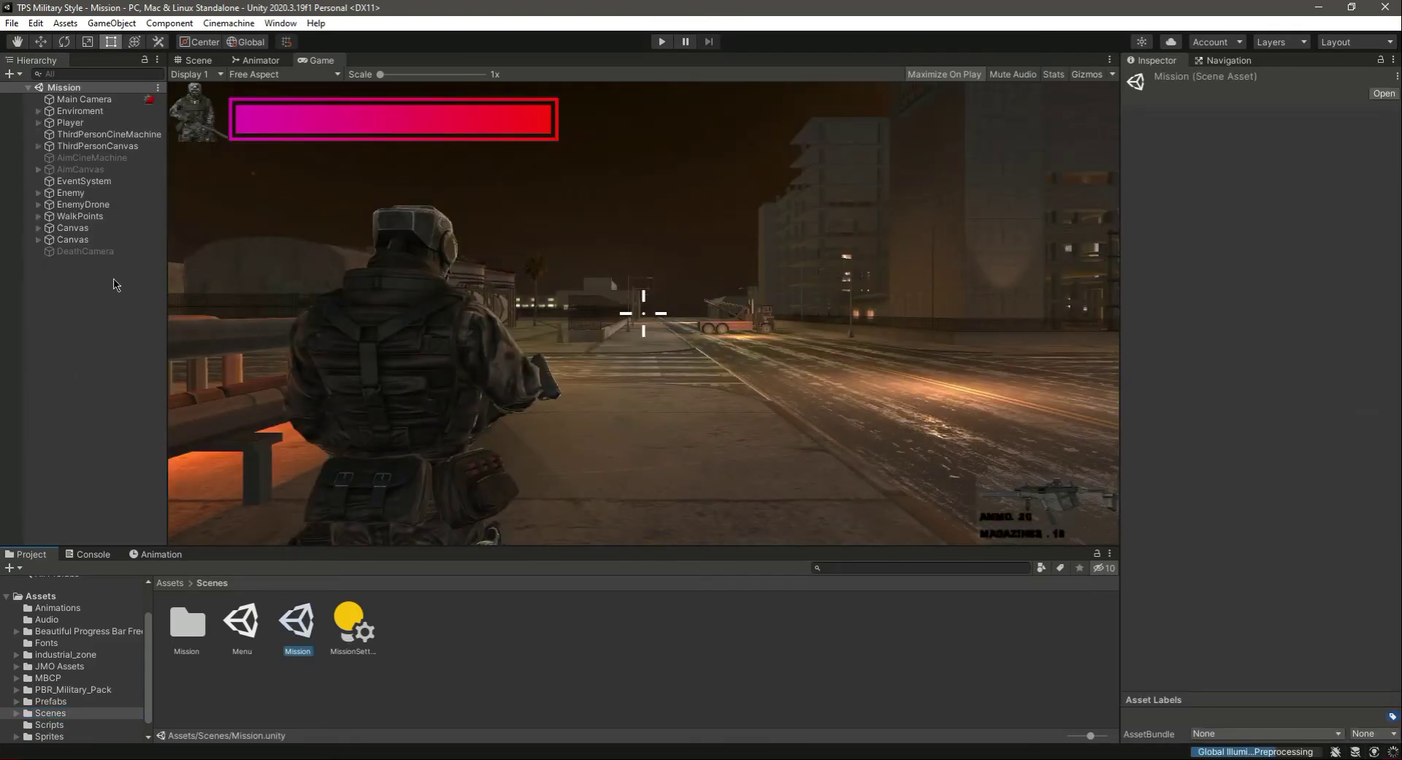
{"action": "left_click", "coordinate": [39, 240]}
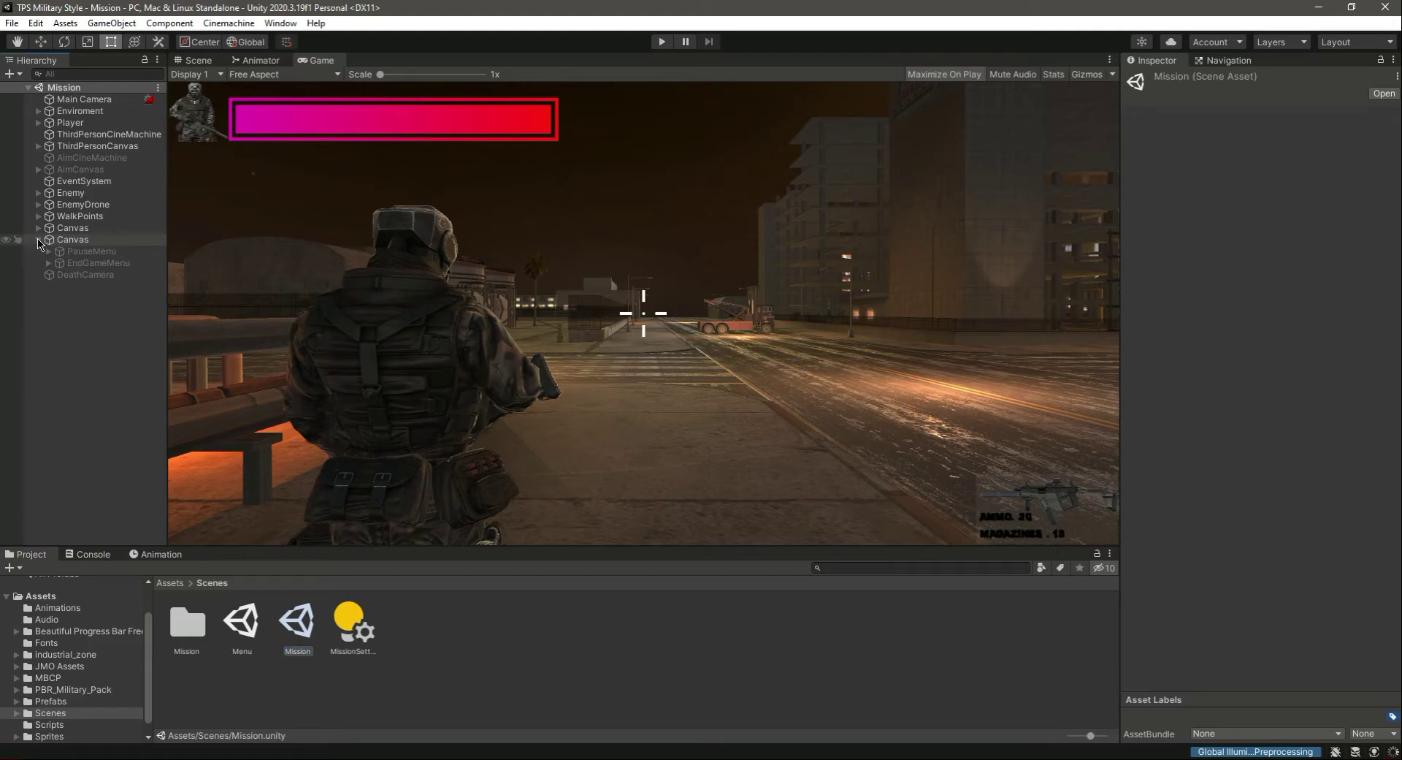
{"action": "left_click", "coordinate": [51, 702]}
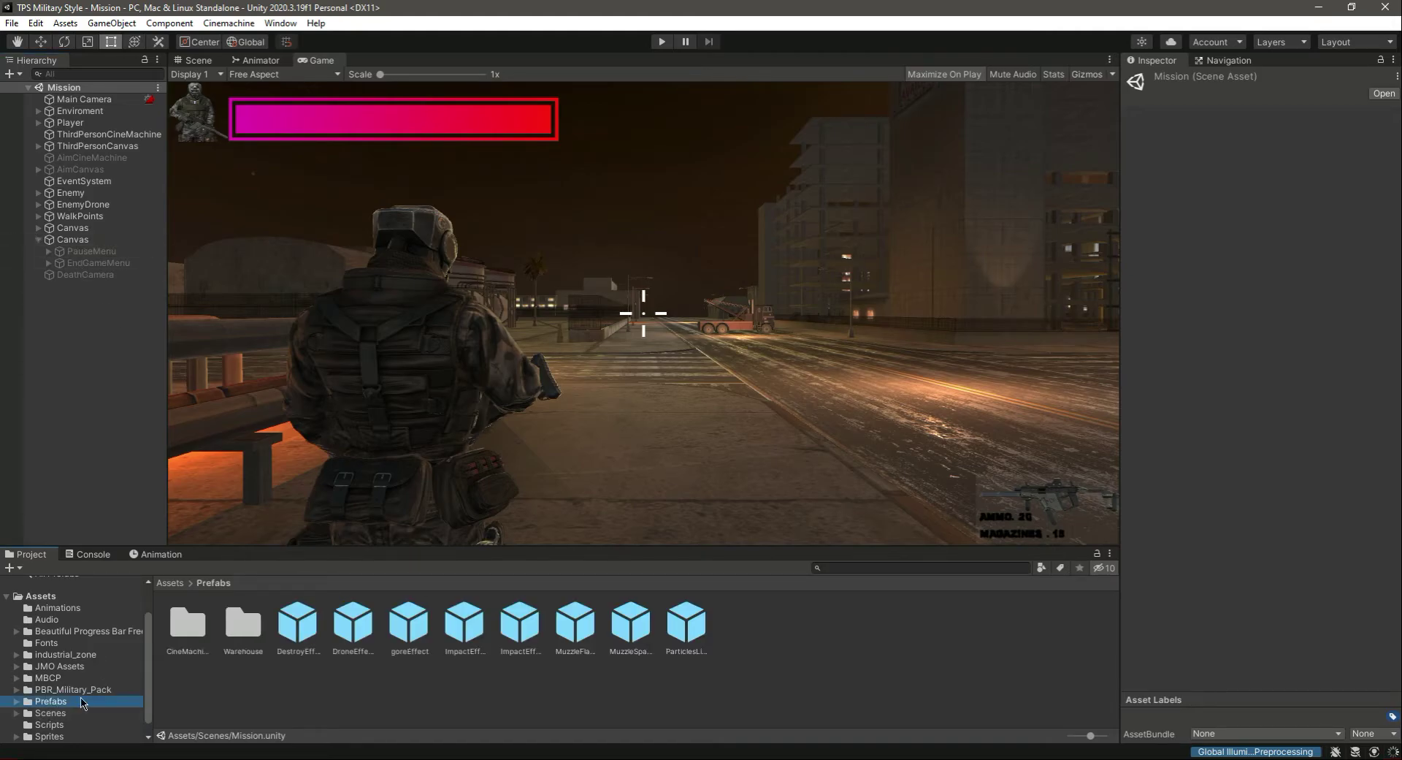
{"action": "left_click_drag", "start_coordinate": [663, 500], "coordinate": [784, 633]}
Step: Completely unpack the PauseMenu prefab instance in the Mission scene and save the scene
{"action": "right_click", "coordinate": [81, 252]}
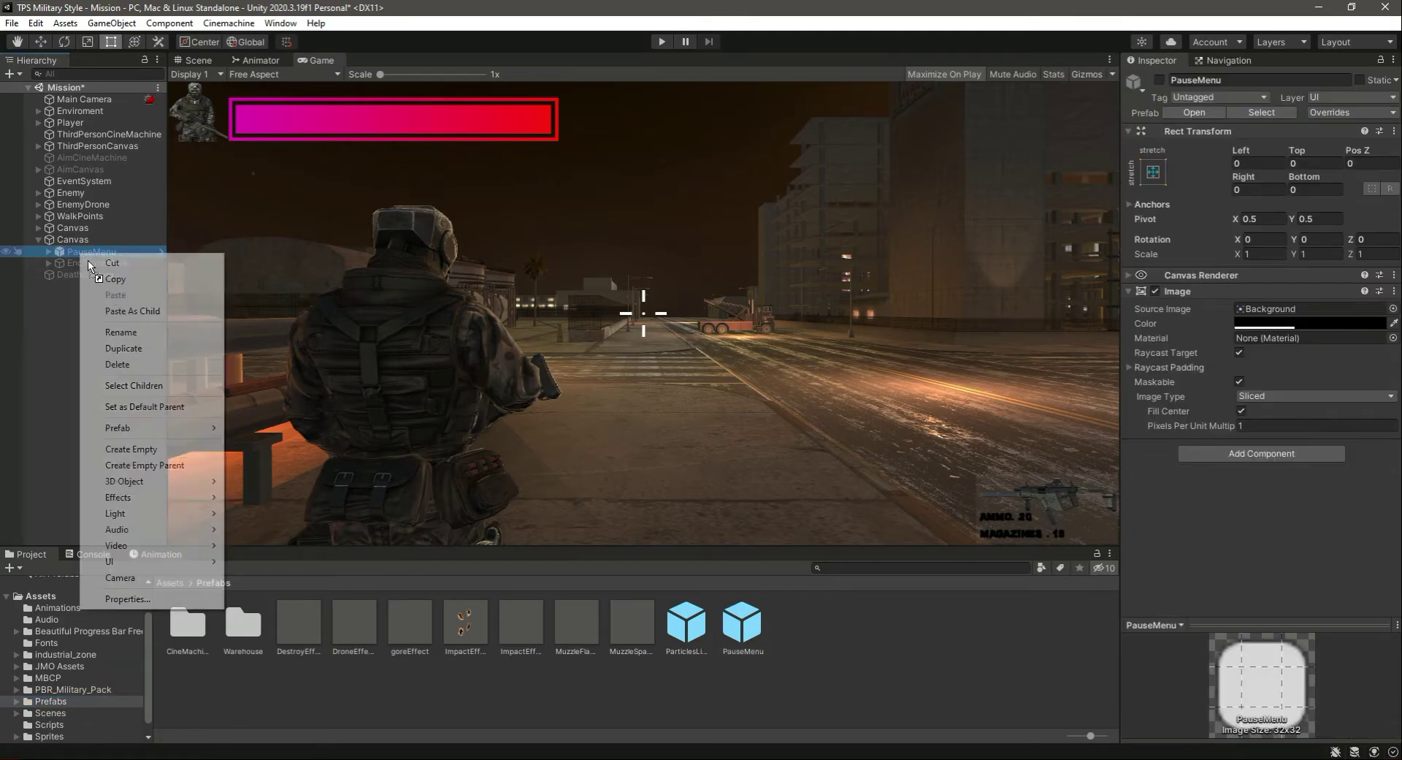
{"action": "mouse_move", "coordinate": [164, 437]}
{"action": "left_click", "coordinate": [285, 508]}
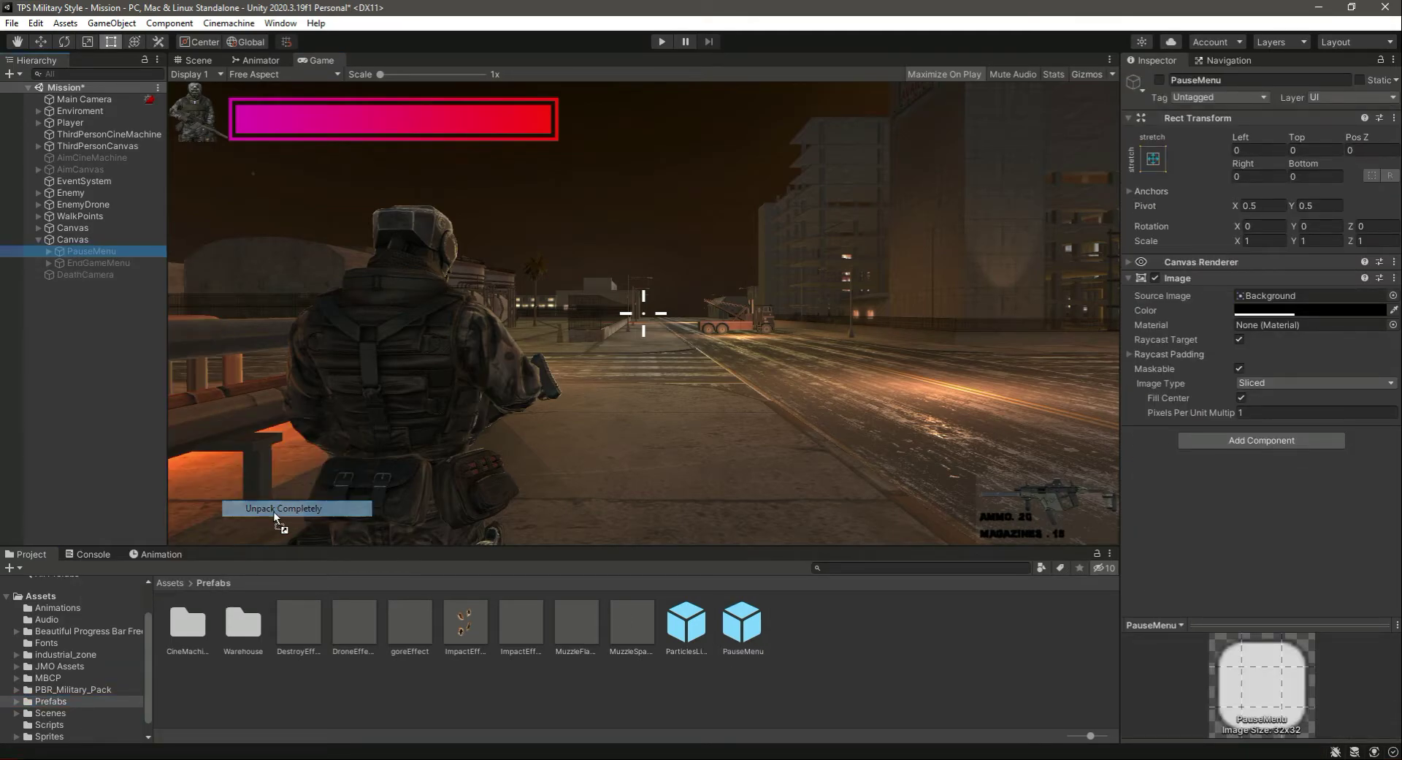
{"action": "key", "text": "ctrl+s"}
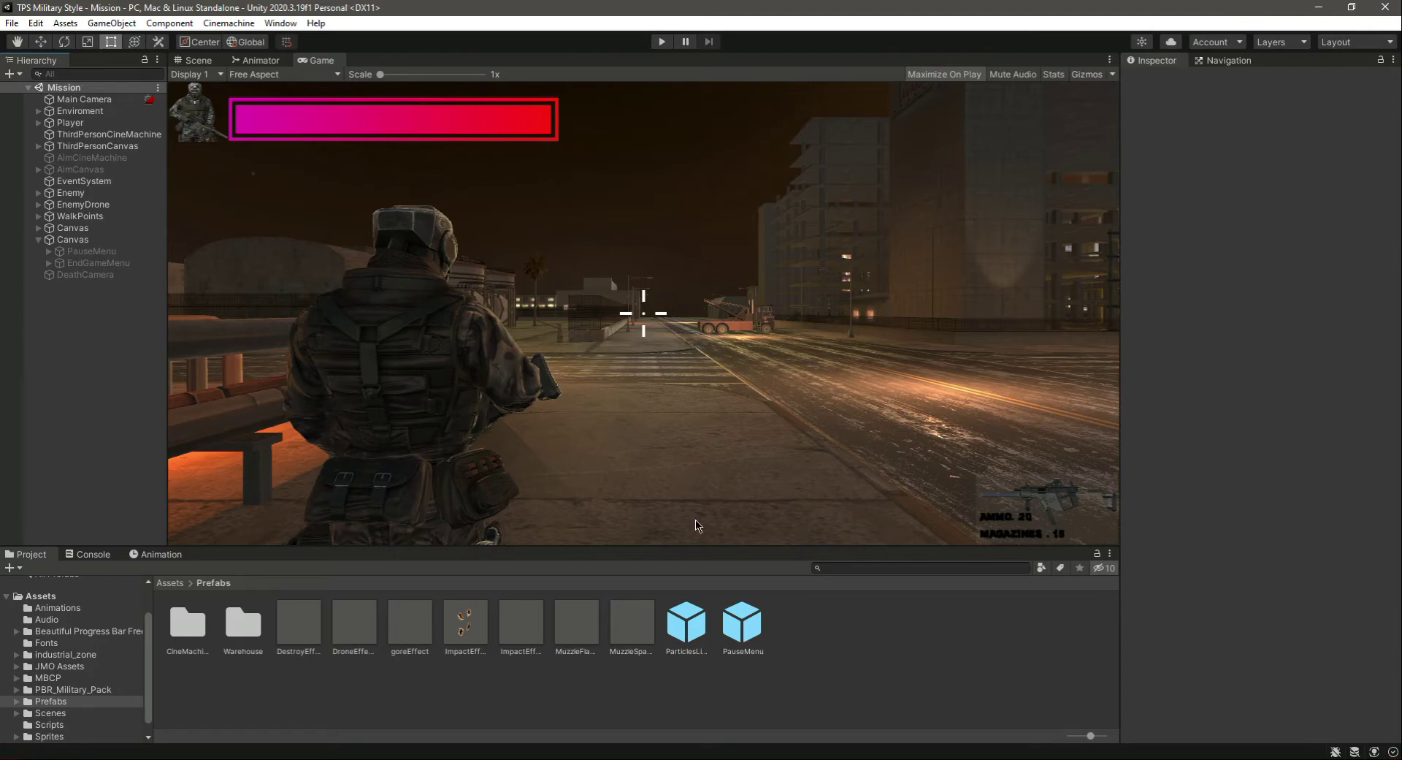
Step: Open the Menu scene and place the PauseMenu prefab inside the Canvas's MainMenu object
{"action": "left_click", "coordinate": [39, 240]}
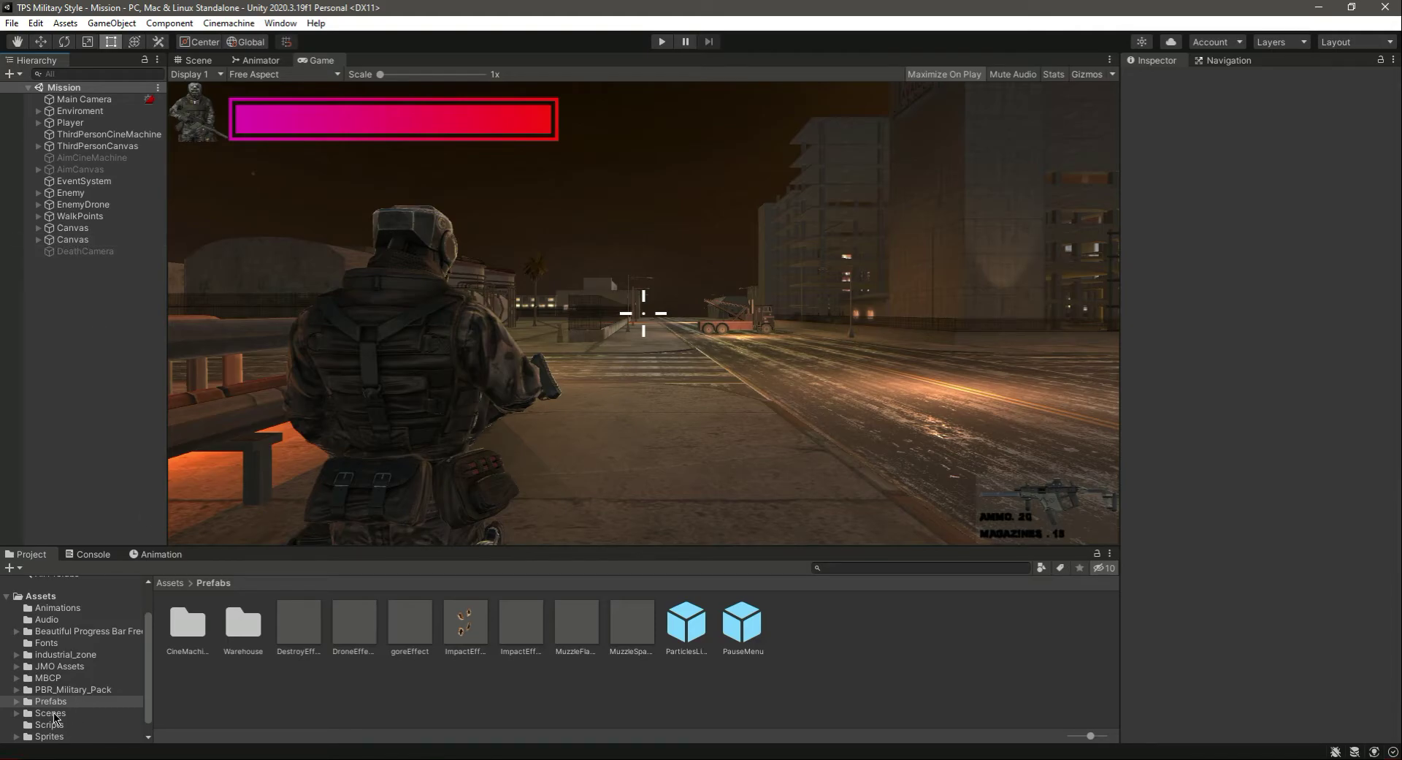
{"action": "left_click", "coordinate": [51, 714]}
{"action": "double_click", "coordinate": [242, 623]}
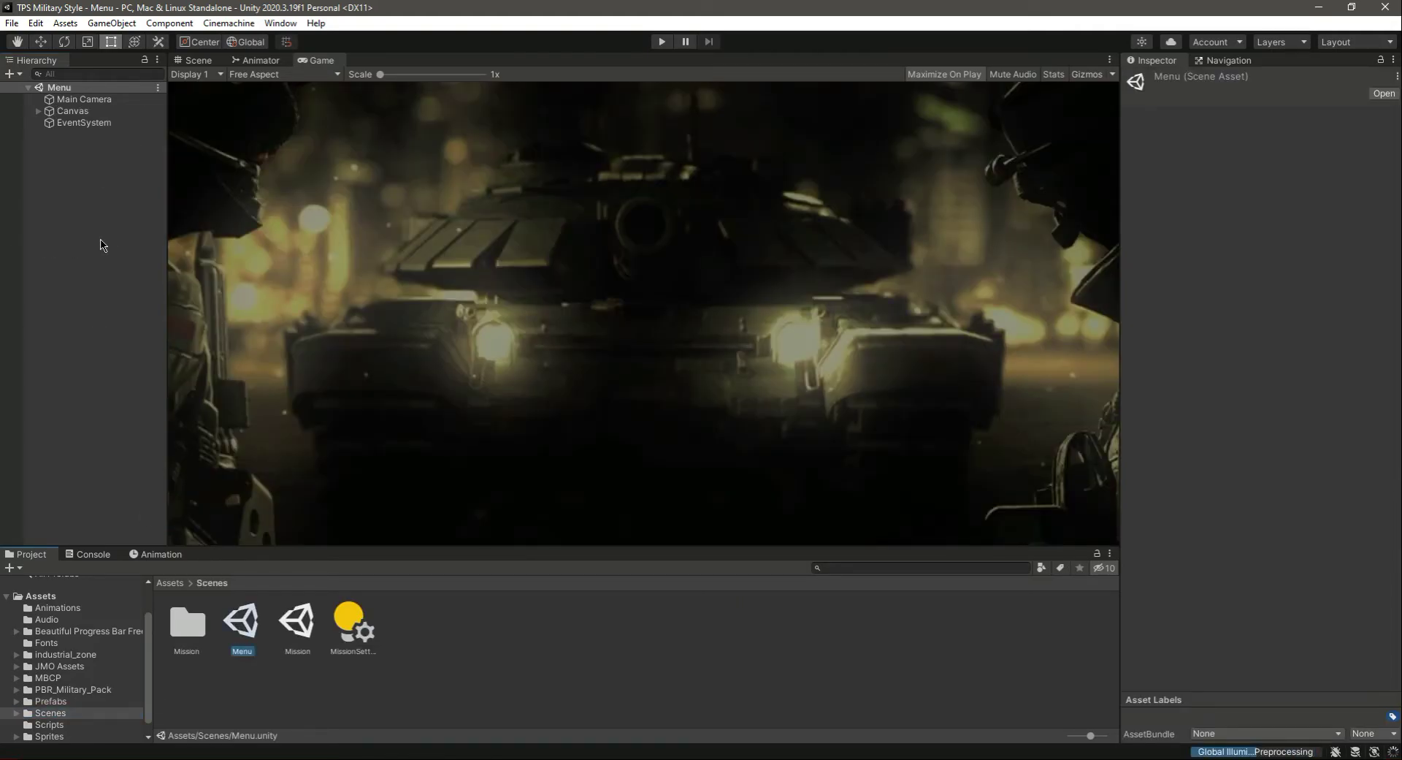
{"action": "left_click", "coordinate": [38, 110]}
{"action": "left_click", "coordinate": [86, 123]}
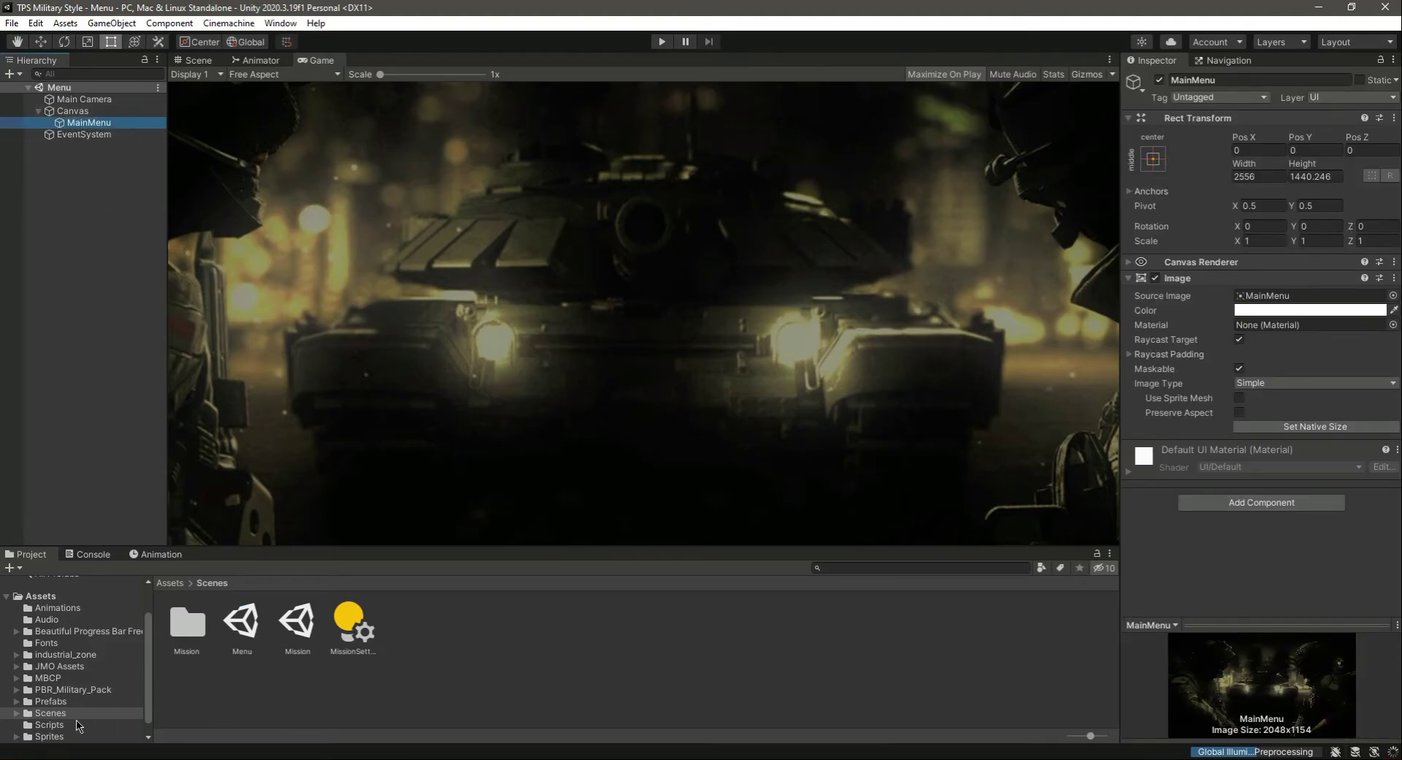
{"action": "left_click", "coordinate": [50, 702]}
{"action": "left_click_drag", "start_coordinate": [729, 636], "coordinate": [81, 122]}
Step: Completely unpack the PauseMenu prefab instance under MainMenu and make the object active
{"action": "right_click", "coordinate": [91, 133]}
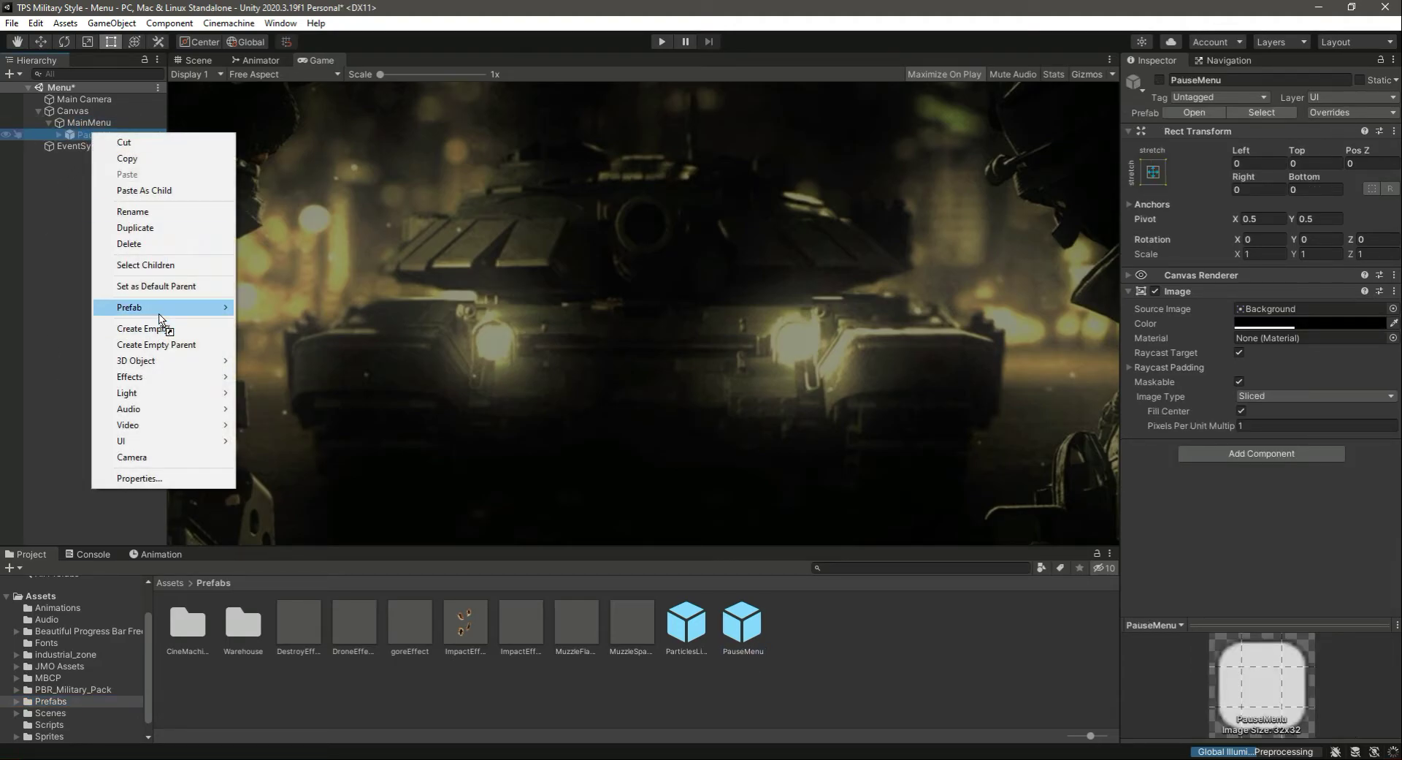
{"action": "mouse_move", "coordinate": [159, 315]}
{"action": "left_click", "coordinate": [310, 387]}
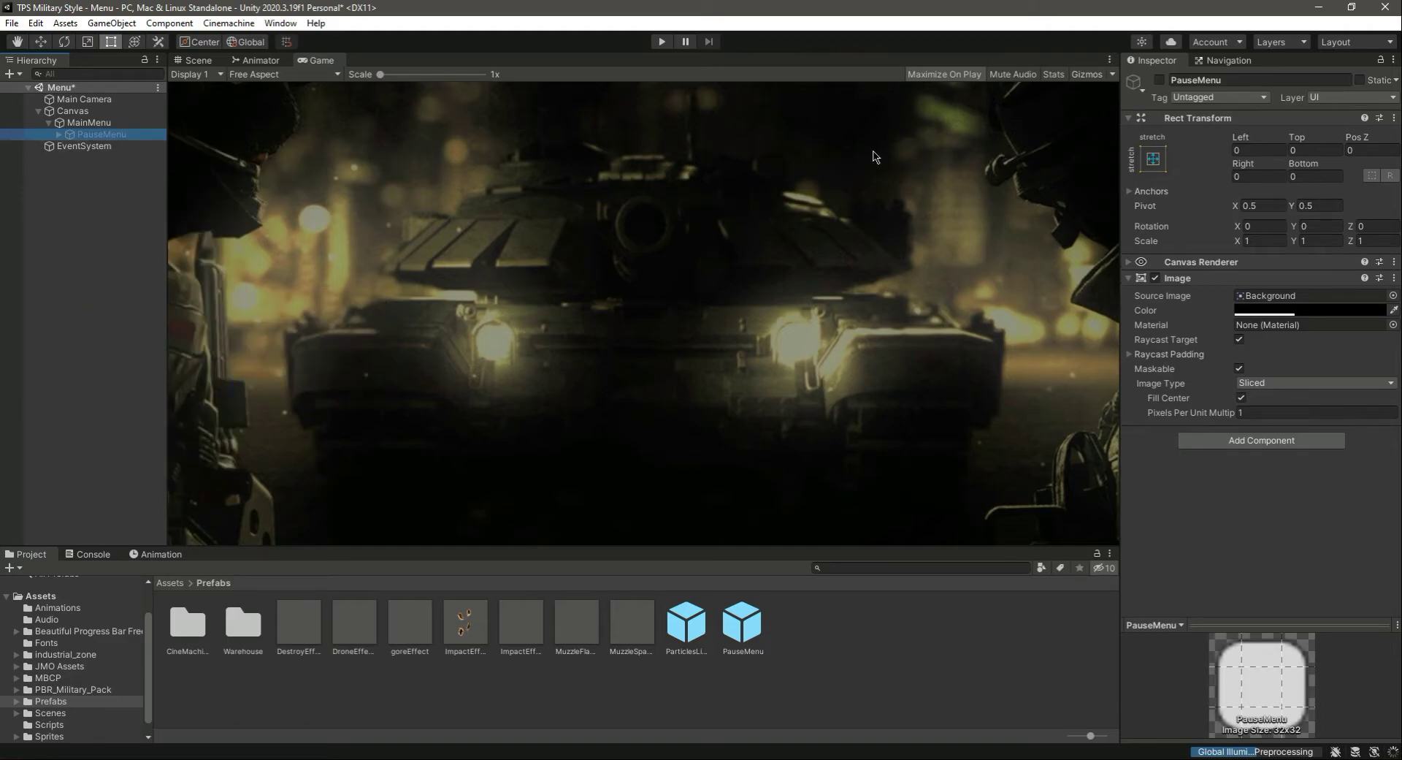
{"action": "left_click", "coordinate": [1160, 80]}
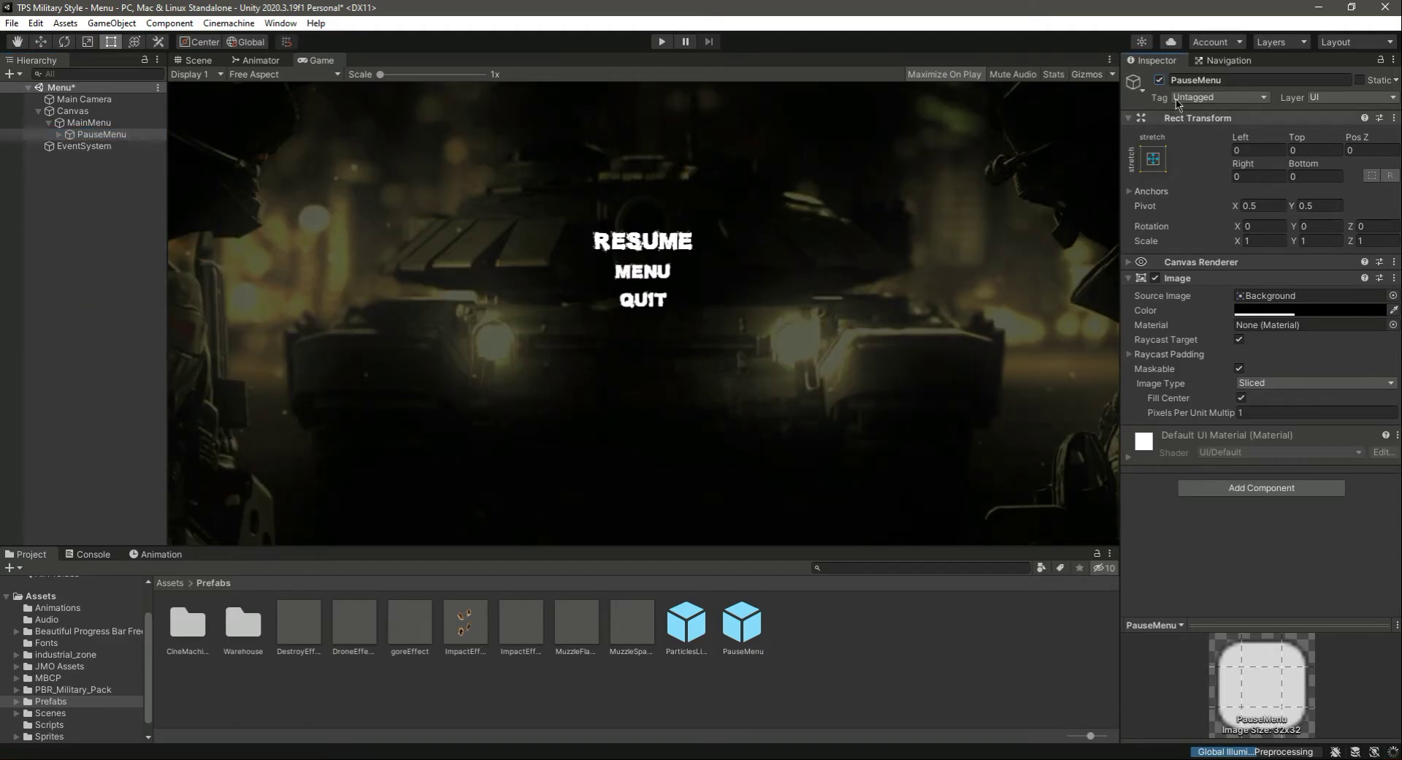
{"action": "left_click", "coordinate": [1160, 79]}
{"action": "left_click", "coordinate": [1160, 80]}
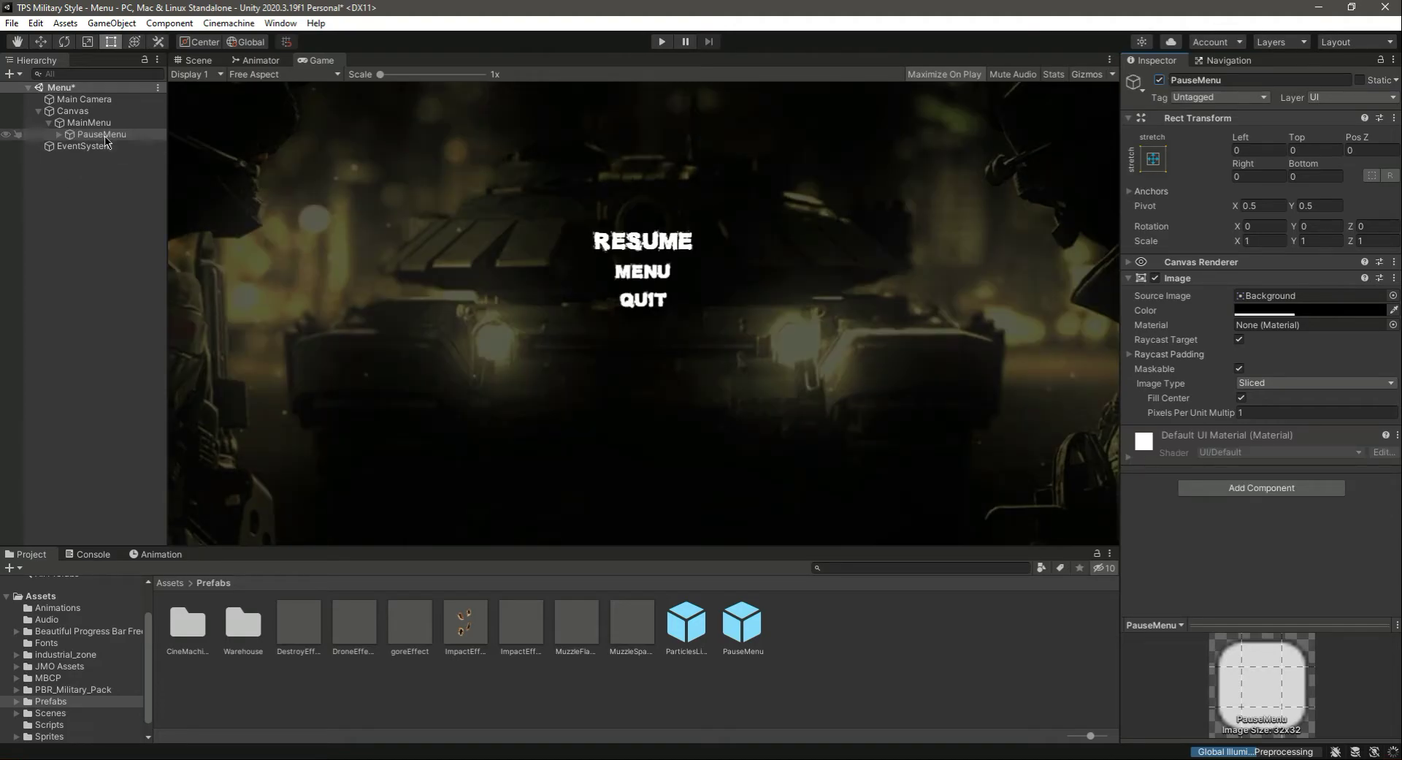
Step: Move ResumeButton, MenuButton and QuitButton out of PauseMenu directly under MainMenu, and delete the emptied PauseMenu object
{"action": "left_click", "coordinate": [59, 134]}
{"action": "left_click", "coordinate": [109, 146]}
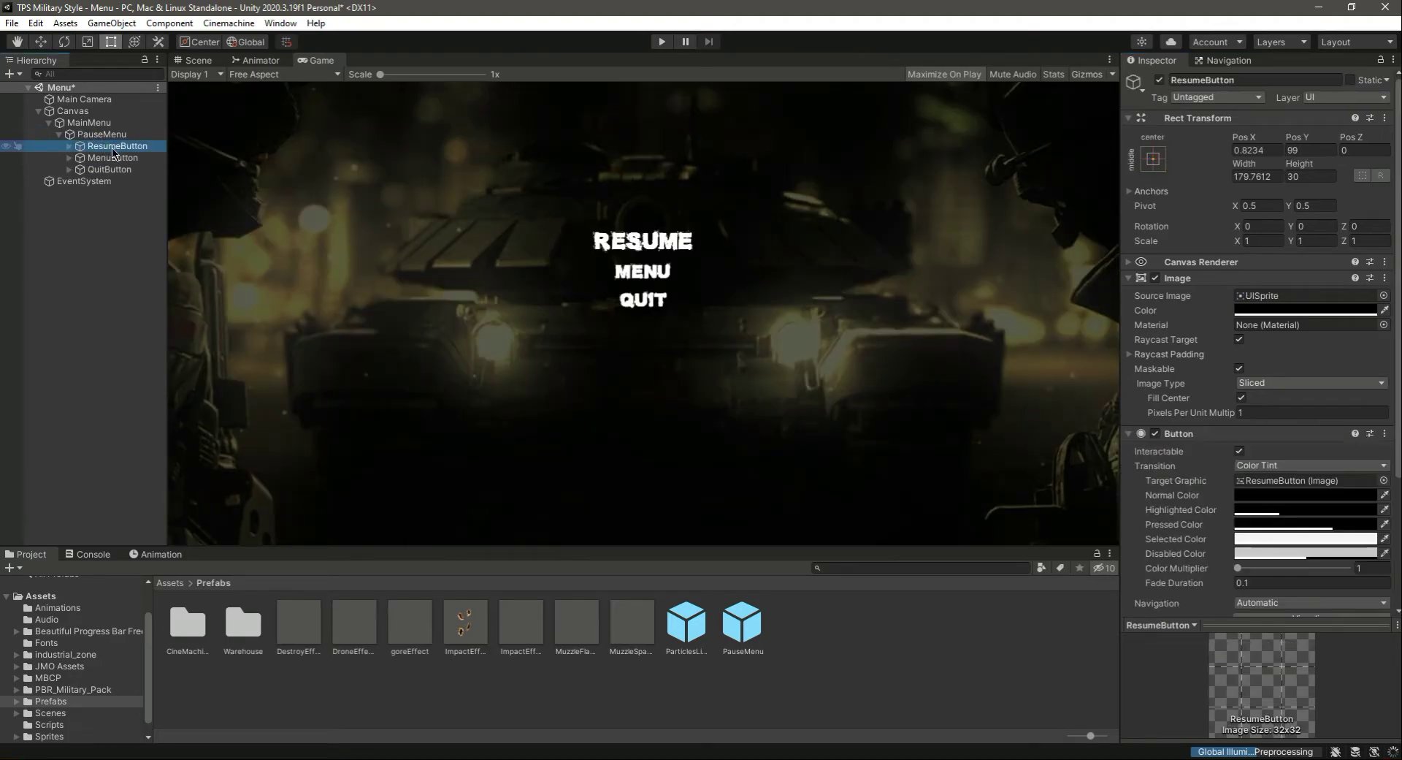
{"action": "key", "text": "shift+Down"}
{"action": "key", "text": "shift+Down"}
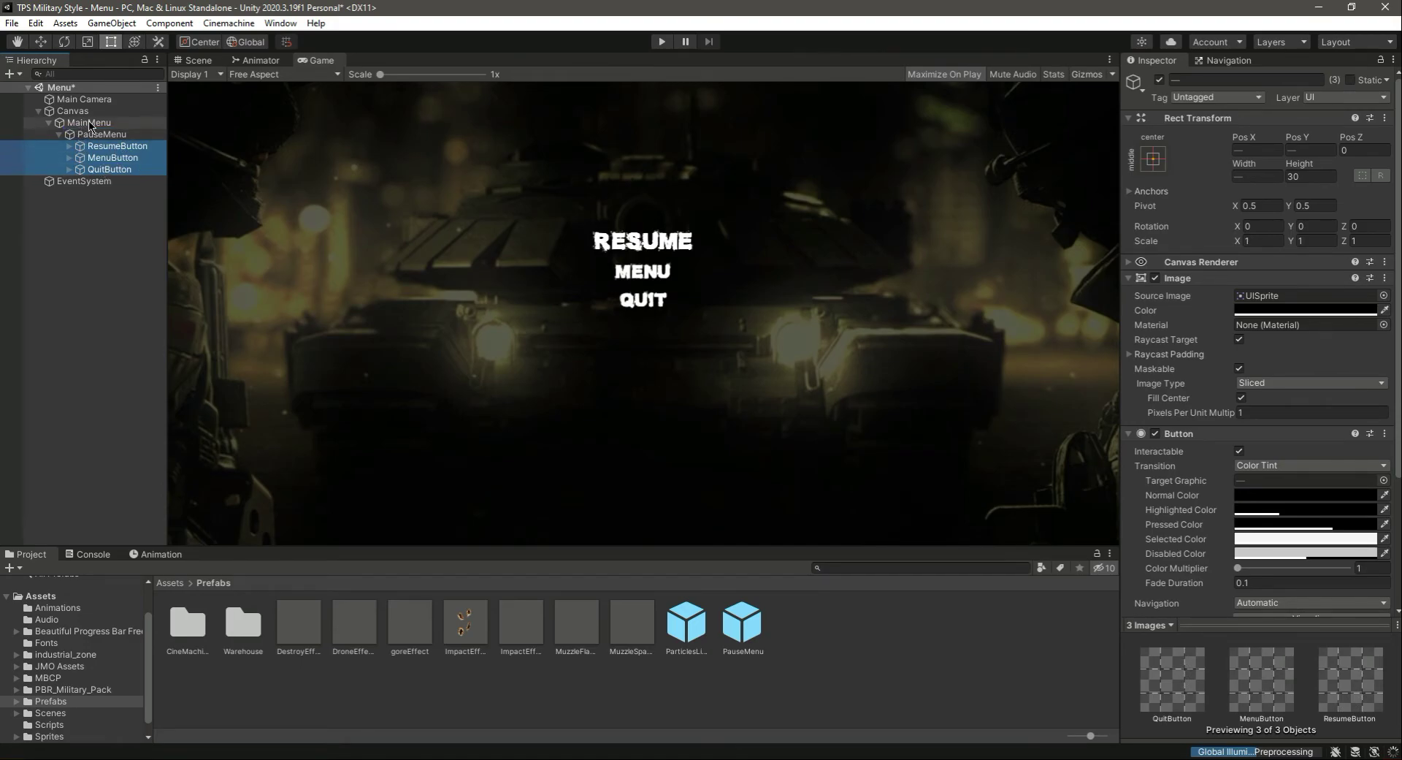
{"action": "left_click_drag", "start_coordinate": [90, 126], "coordinate": [90, 124]}
{"action": "left_click", "coordinate": [94, 135]}
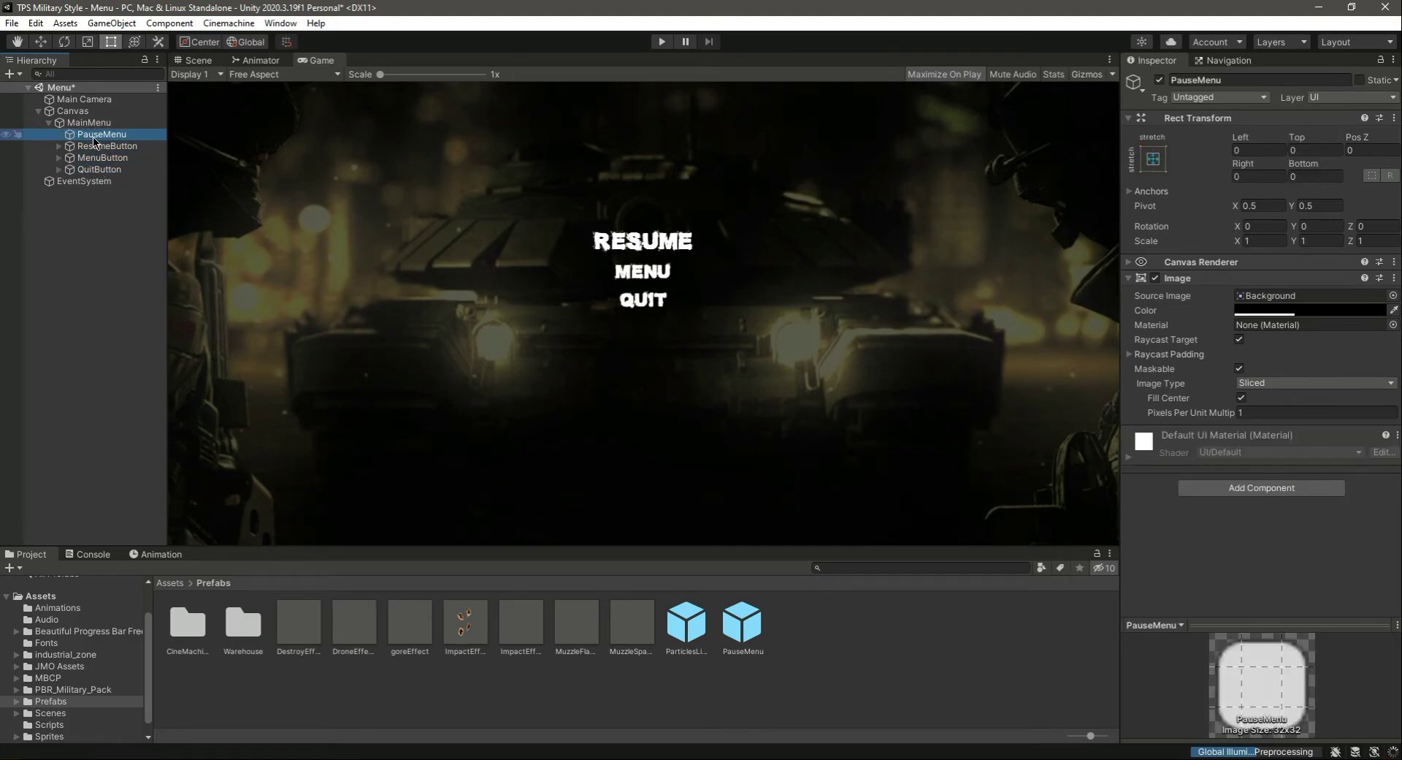
{"action": "key", "text": "Delete"}
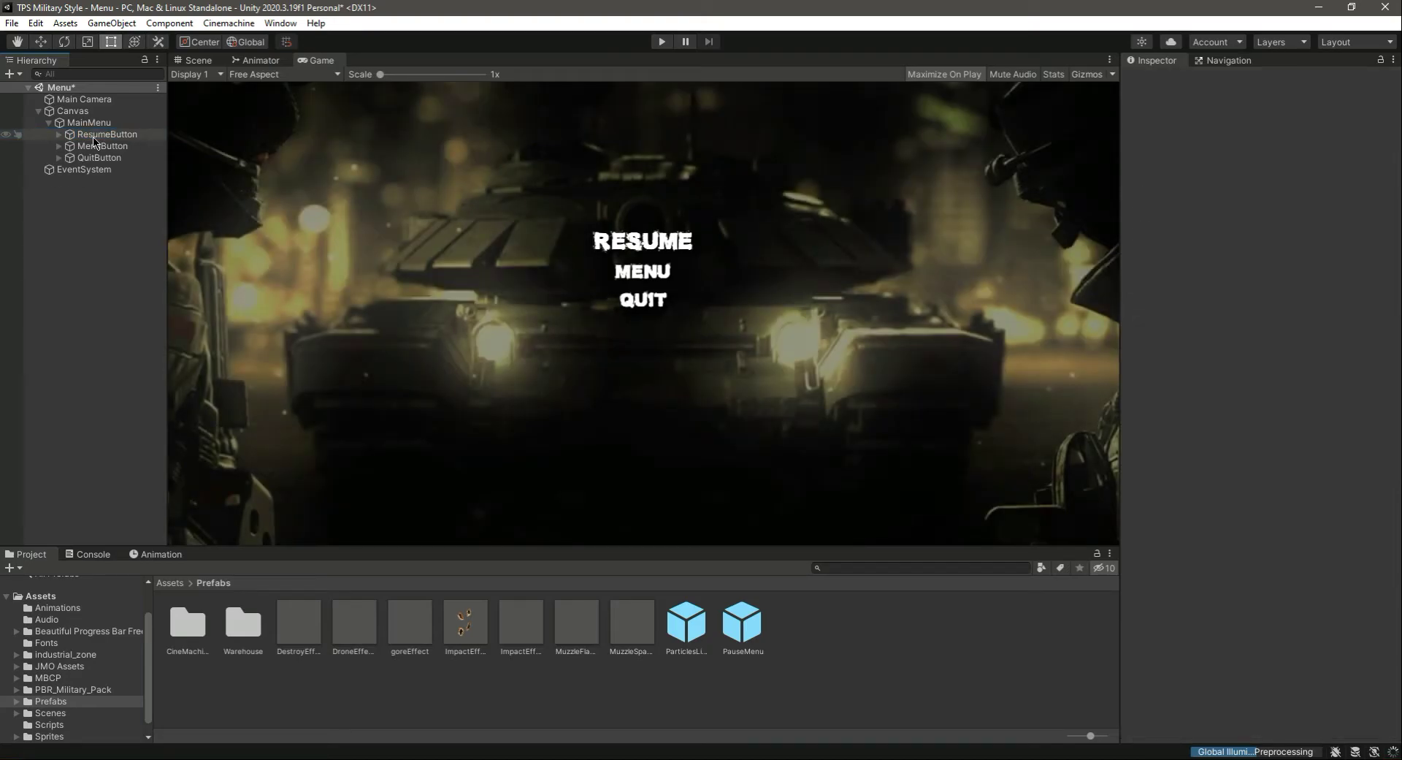
Step: Add a UI Text object named NamePlate under MainMenu and order it above ResumeButton in the hierarchy
{"action": "left_click", "coordinate": [93, 142]}
{"action": "left_click", "coordinate": [103, 158]}
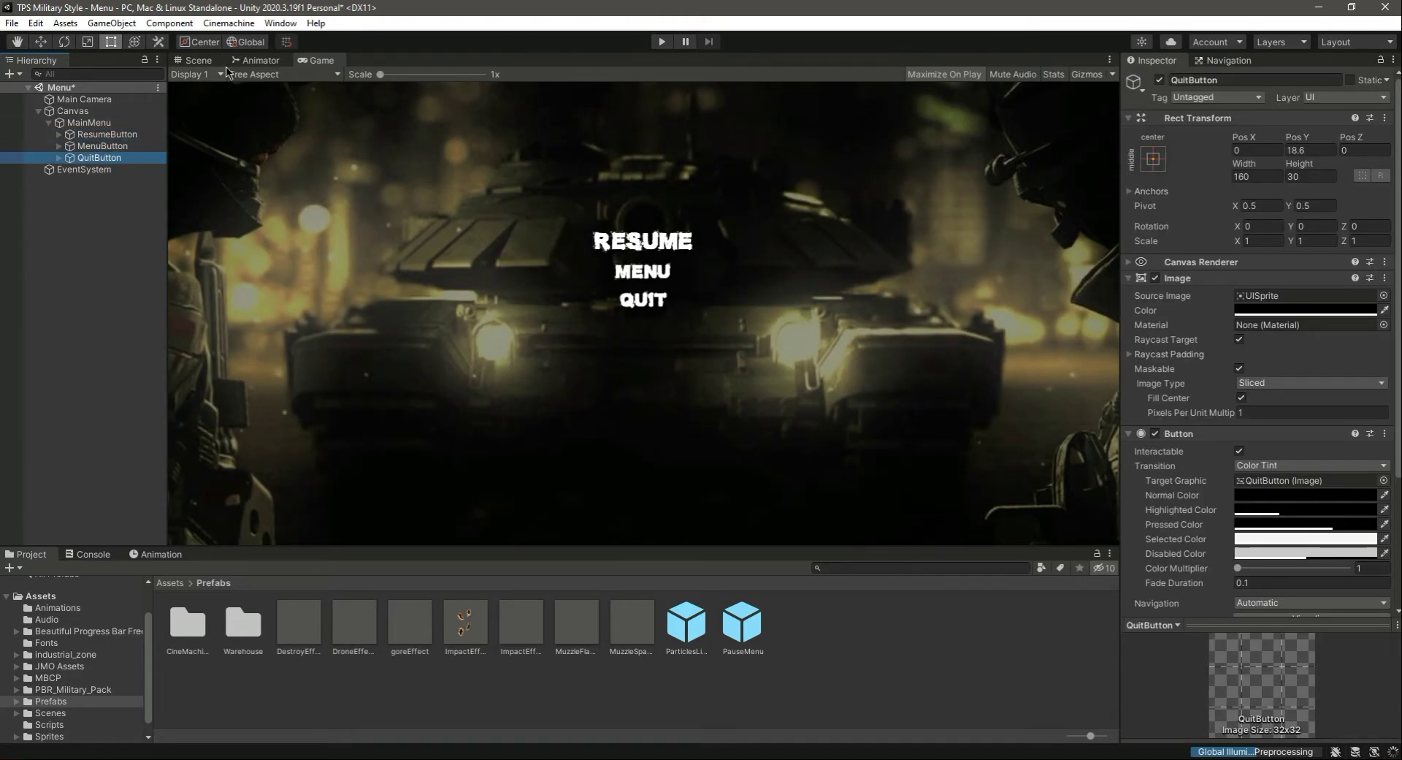
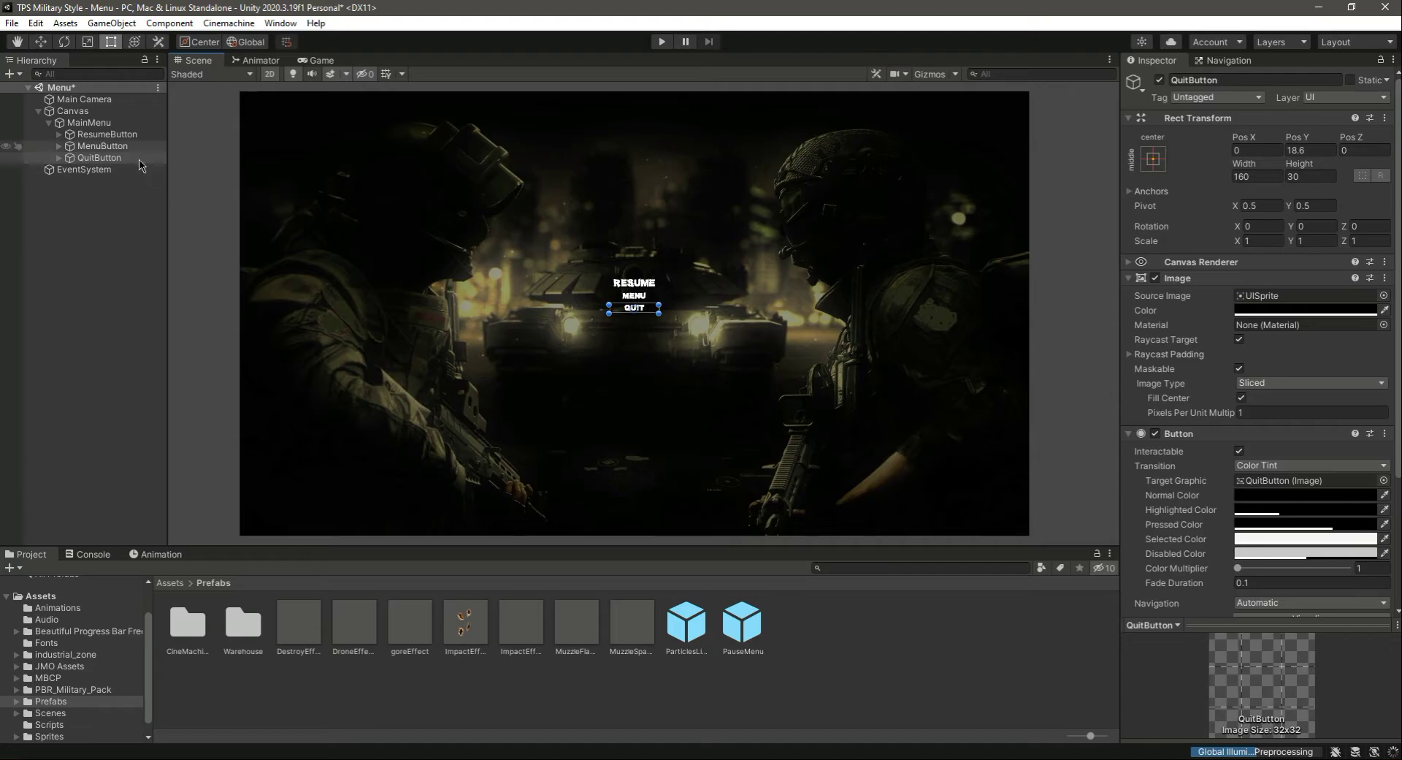
{"action": "left_click", "coordinate": [109, 146]}
{"action": "left_click", "coordinate": [135, 157]}
{"action": "right_click", "coordinate": [92, 123]}
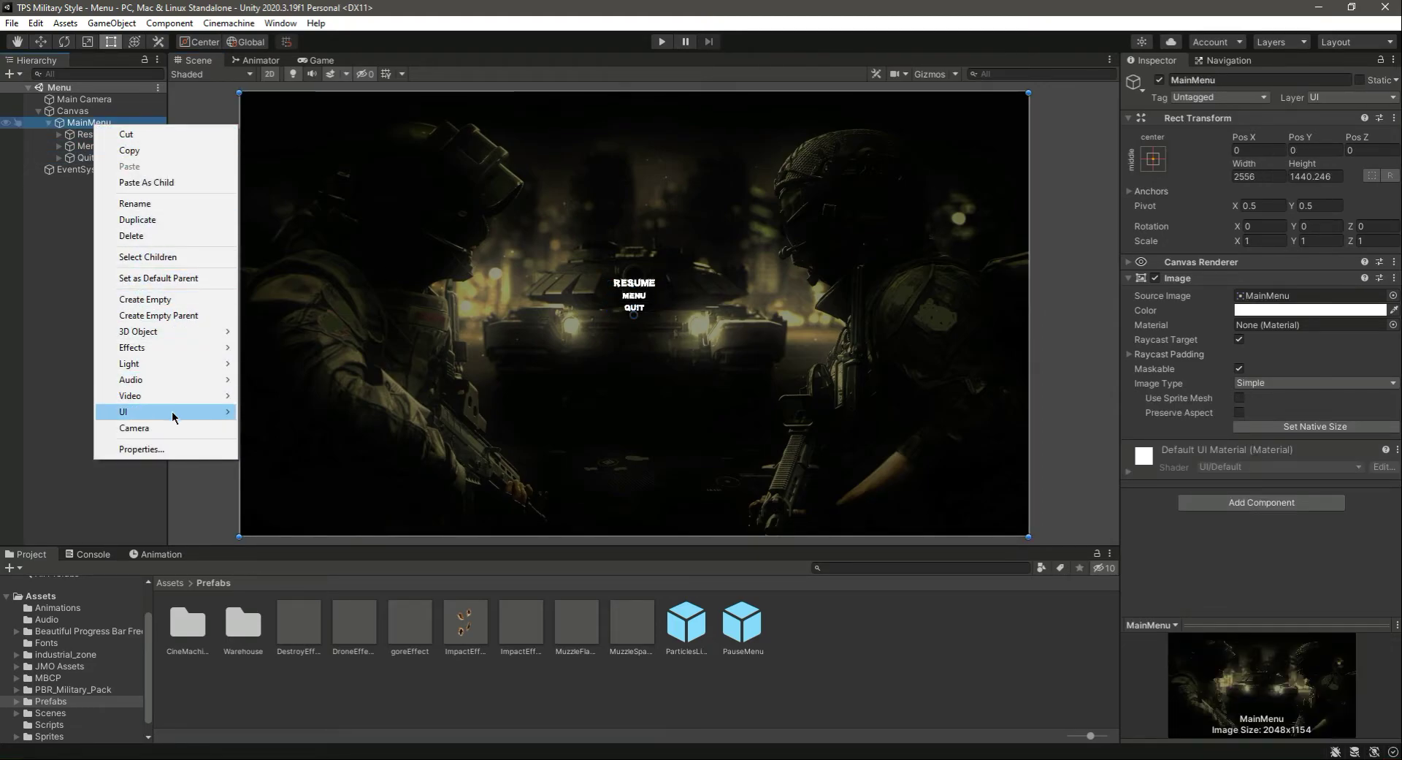
{"action": "mouse_move", "coordinate": [183, 412]}
{"action": "left_click", "coordinate": [308, 414]}
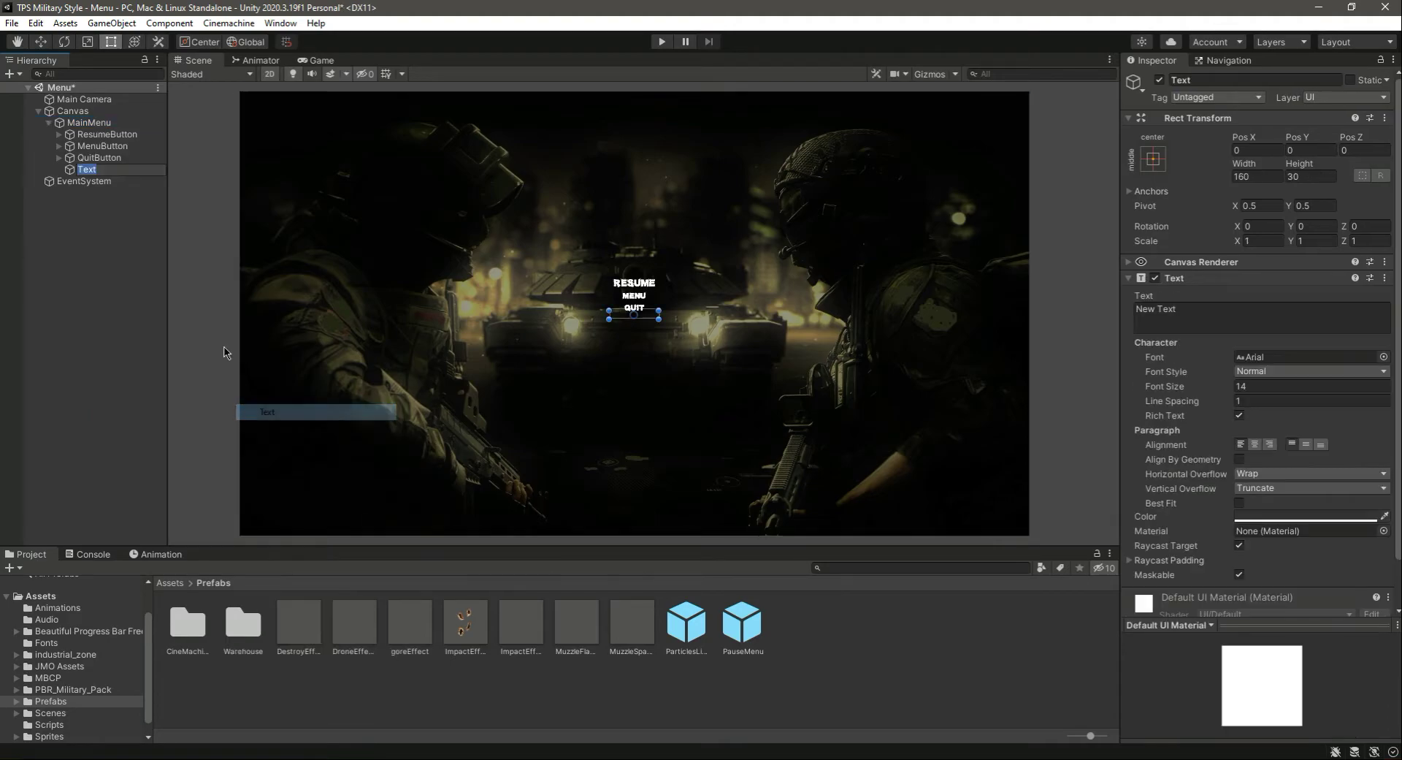
{"action": "type", "text": "NamePlate"}
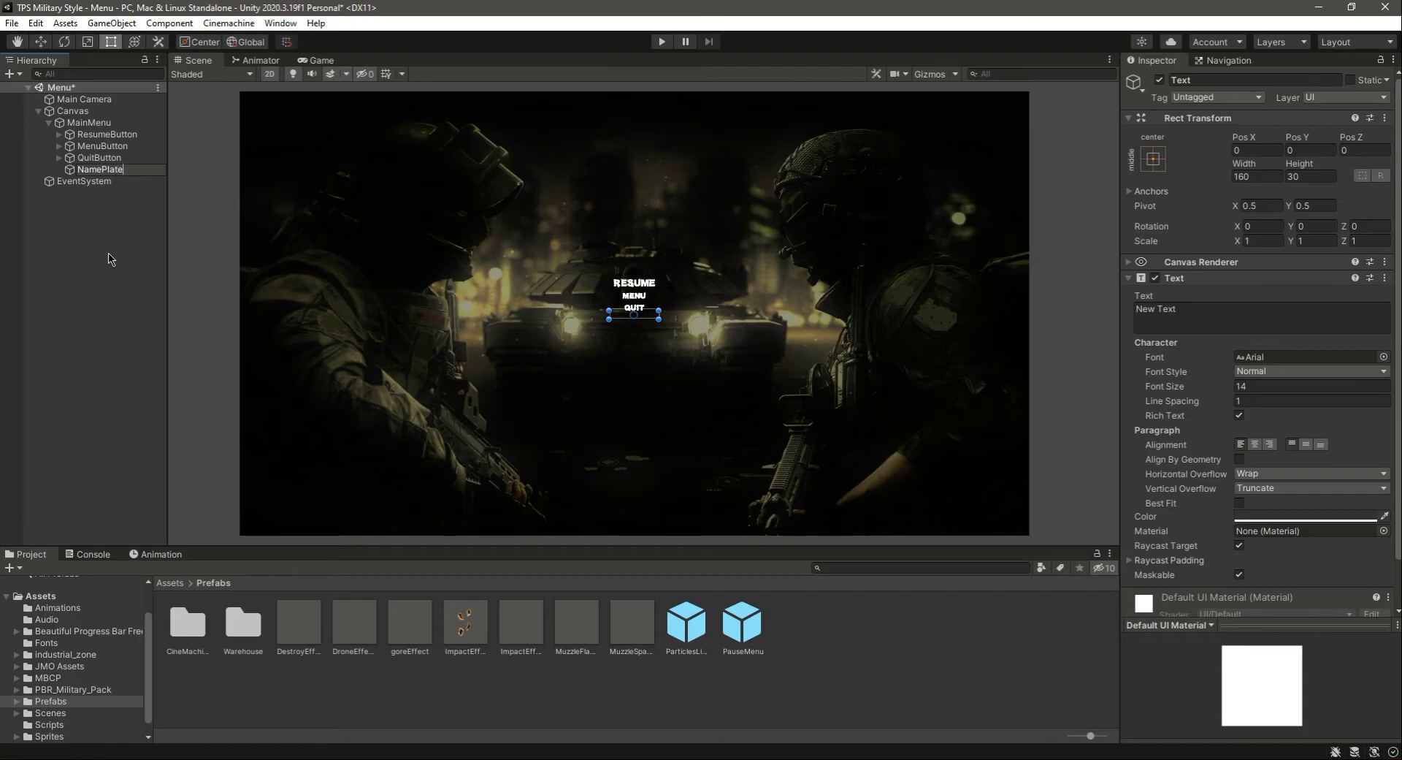
{"action": "key", "text": "Return"}
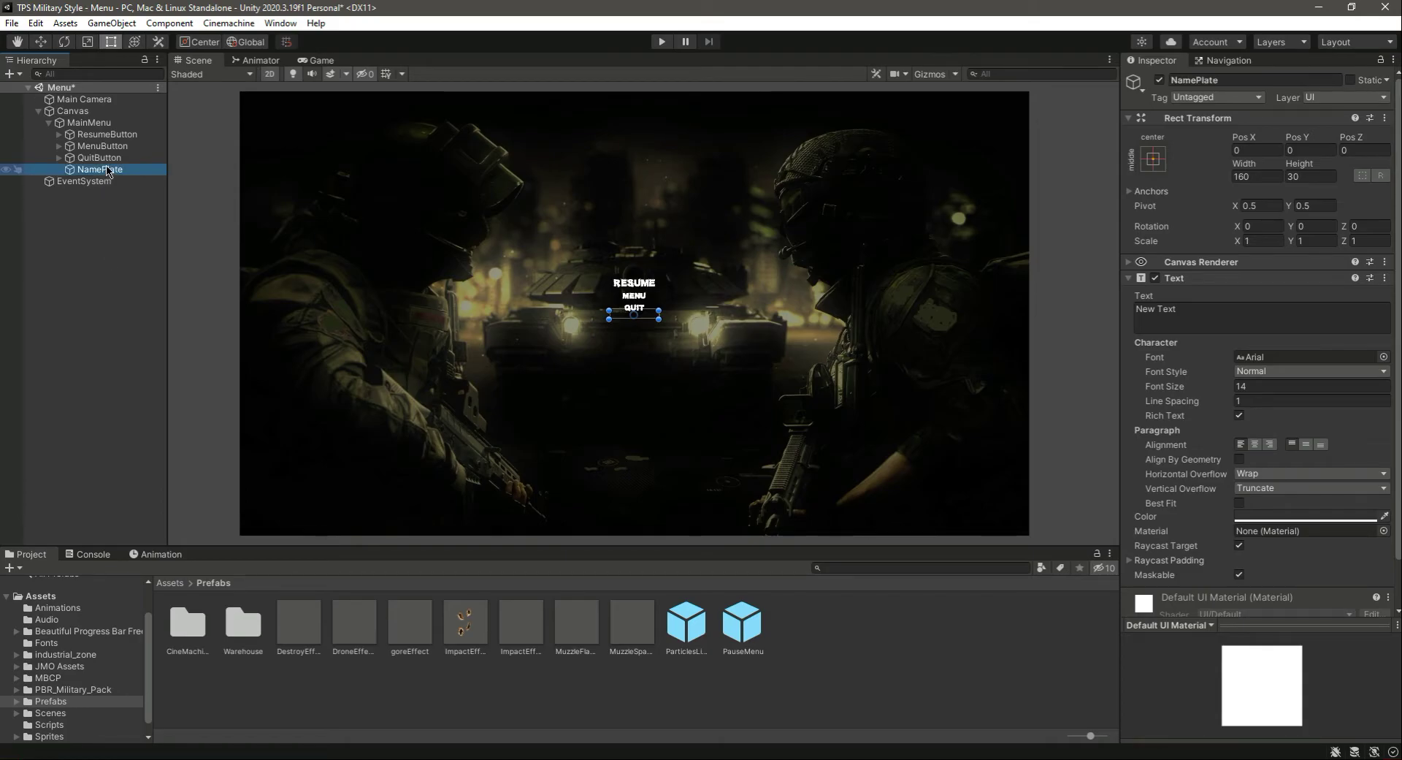
{"action": "left_click_drag", "start_coordinate": [97, 173], "coordinate": [96, 130]}
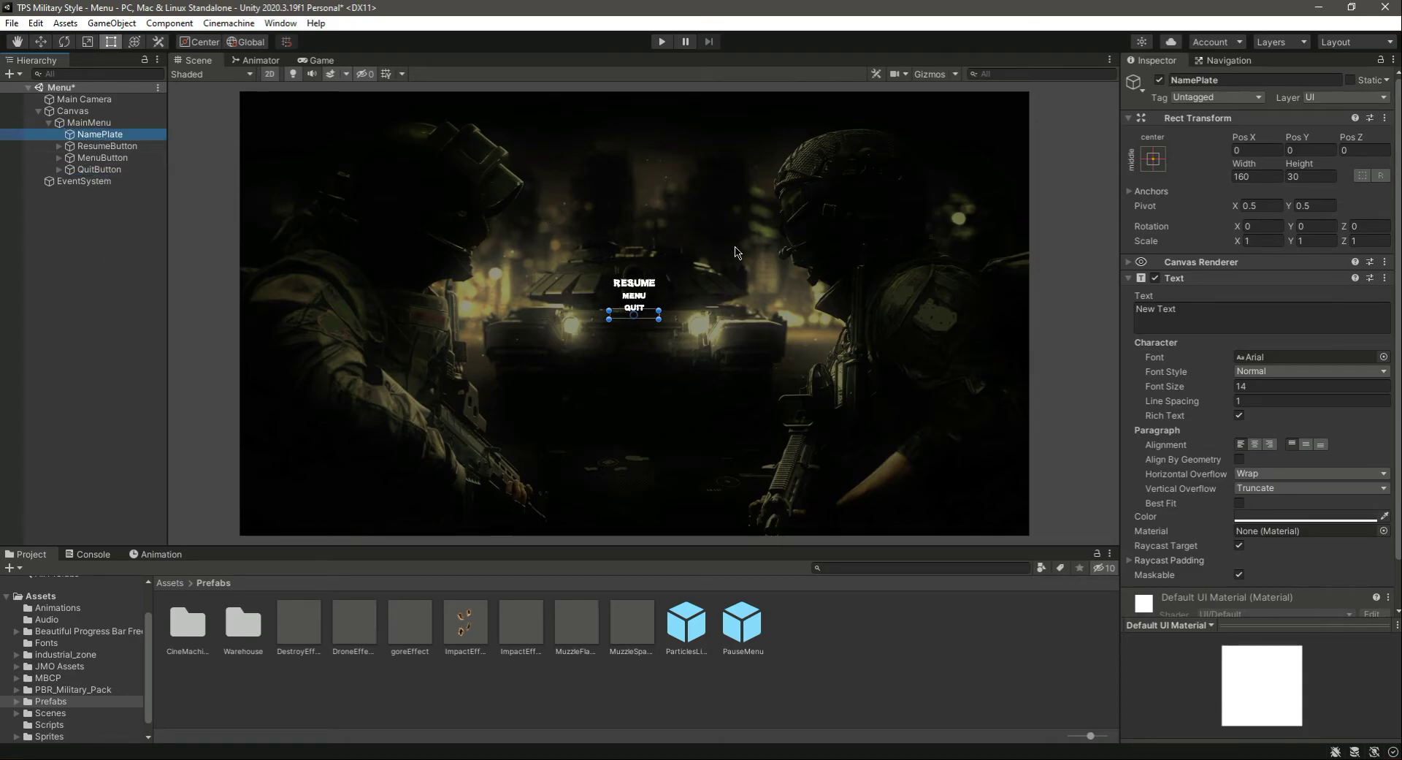
Step: Move NamePlate up above the buttons to about Pos Y 349 and set its text to "Ghost"
{"action": "left_click", "coordinate": [41, 42]}
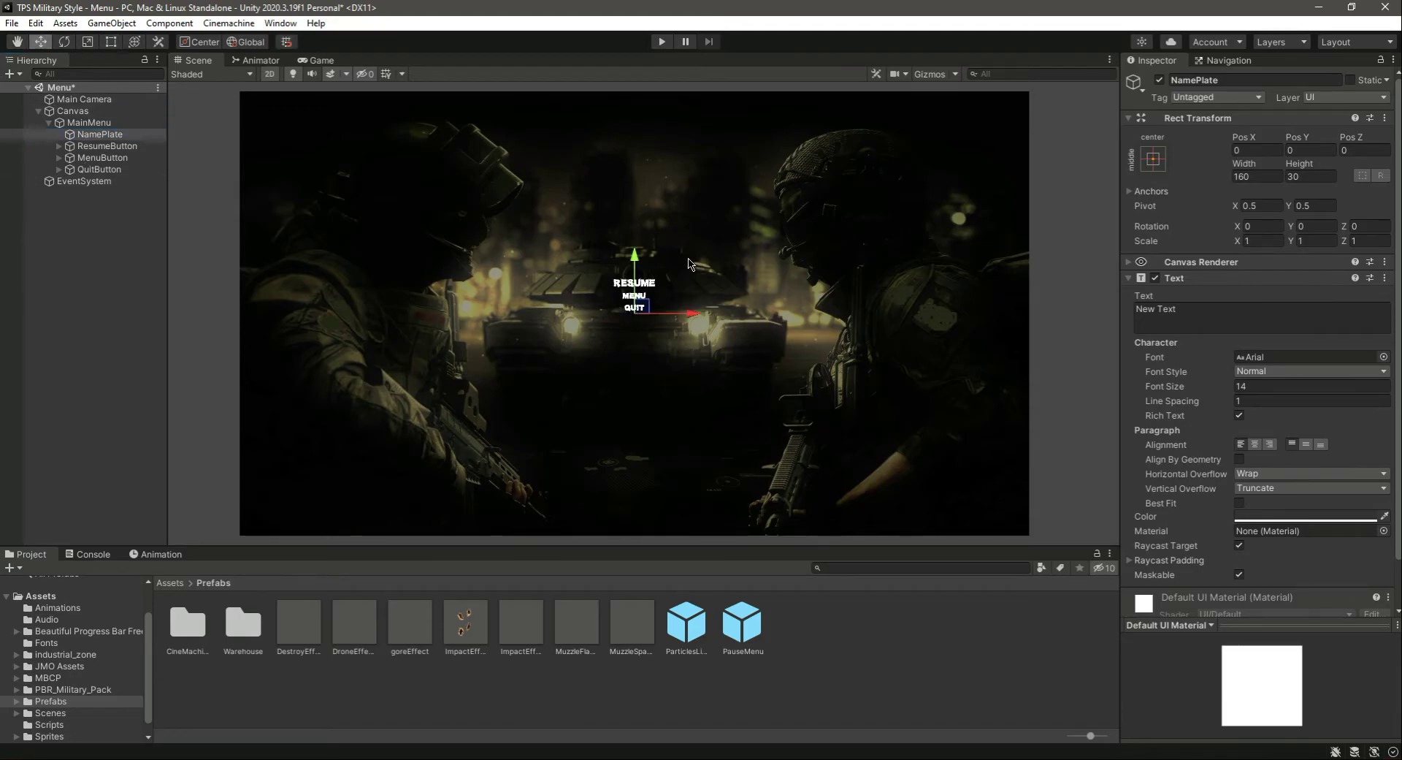
{"action": "left_click_drag", "start_coordinate": [638, 258], "coordinate": [637, 151]}
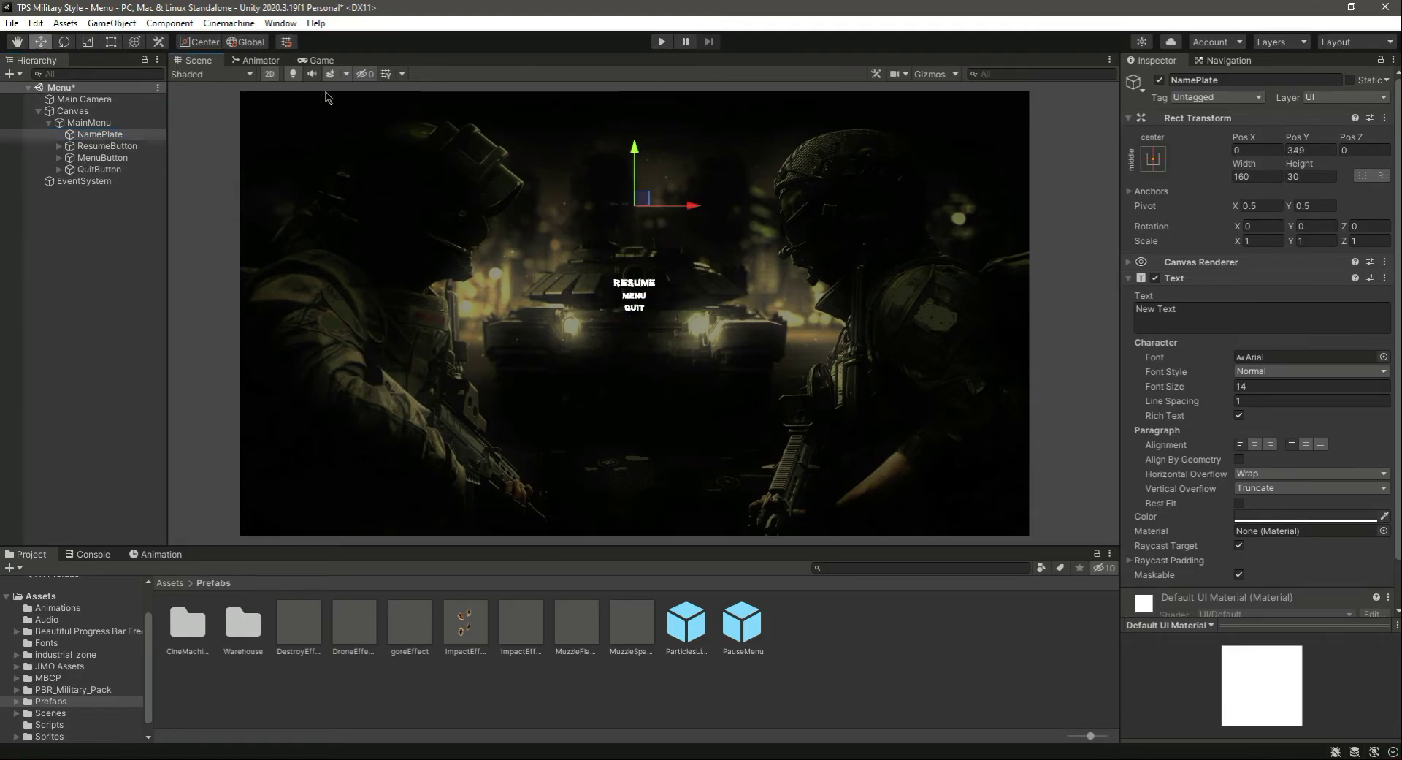
{"action": "left_click", "coordinate": [1207, 306]}
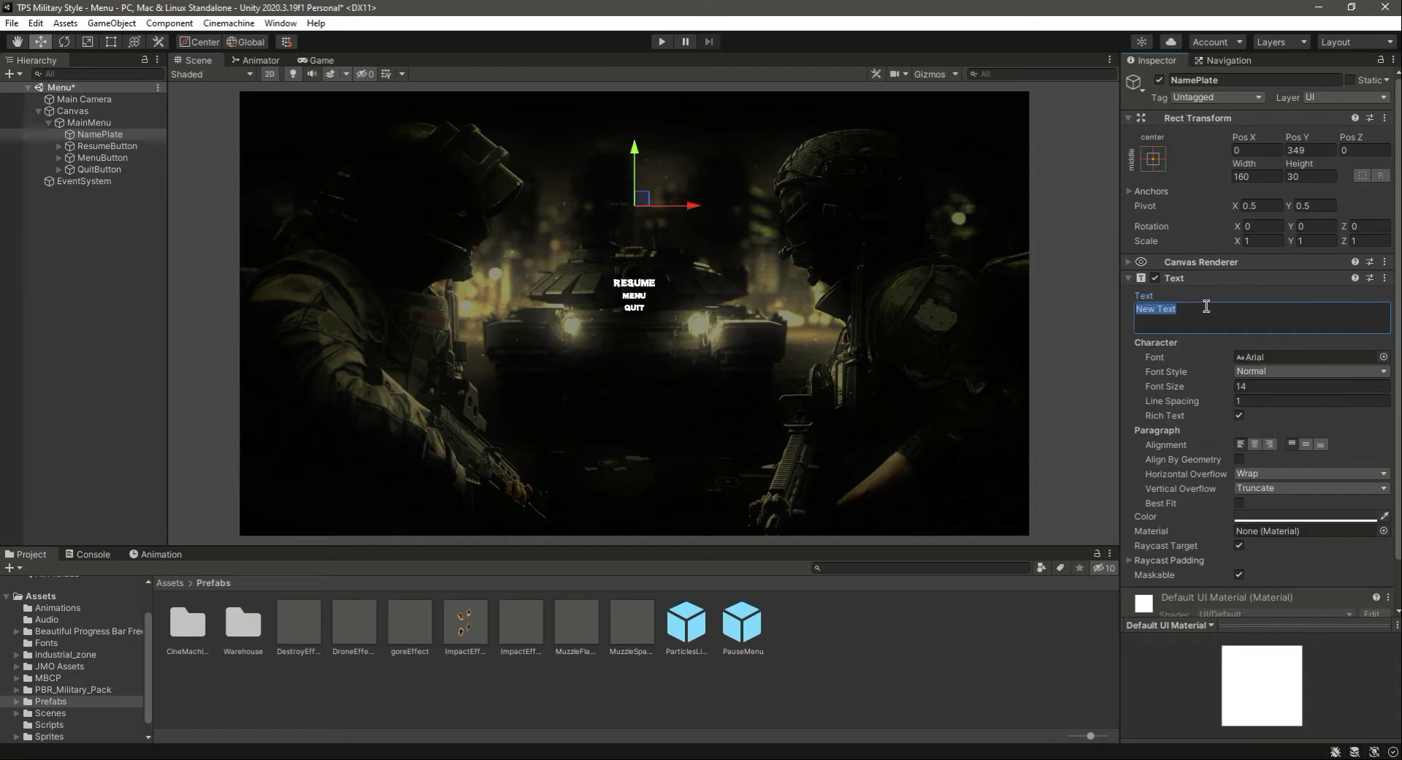
{"action": "key", "text": "BackSpace"}
{"action": "type", "text": "Ghost"}
Step: Format the NamePlate text with the Bronx-Bystreets font, Bold style and font size 50
{"action": "left_click", "coordinate": [1384, 357]}
{"action": "double_click", "coordinate": [393, 410]}
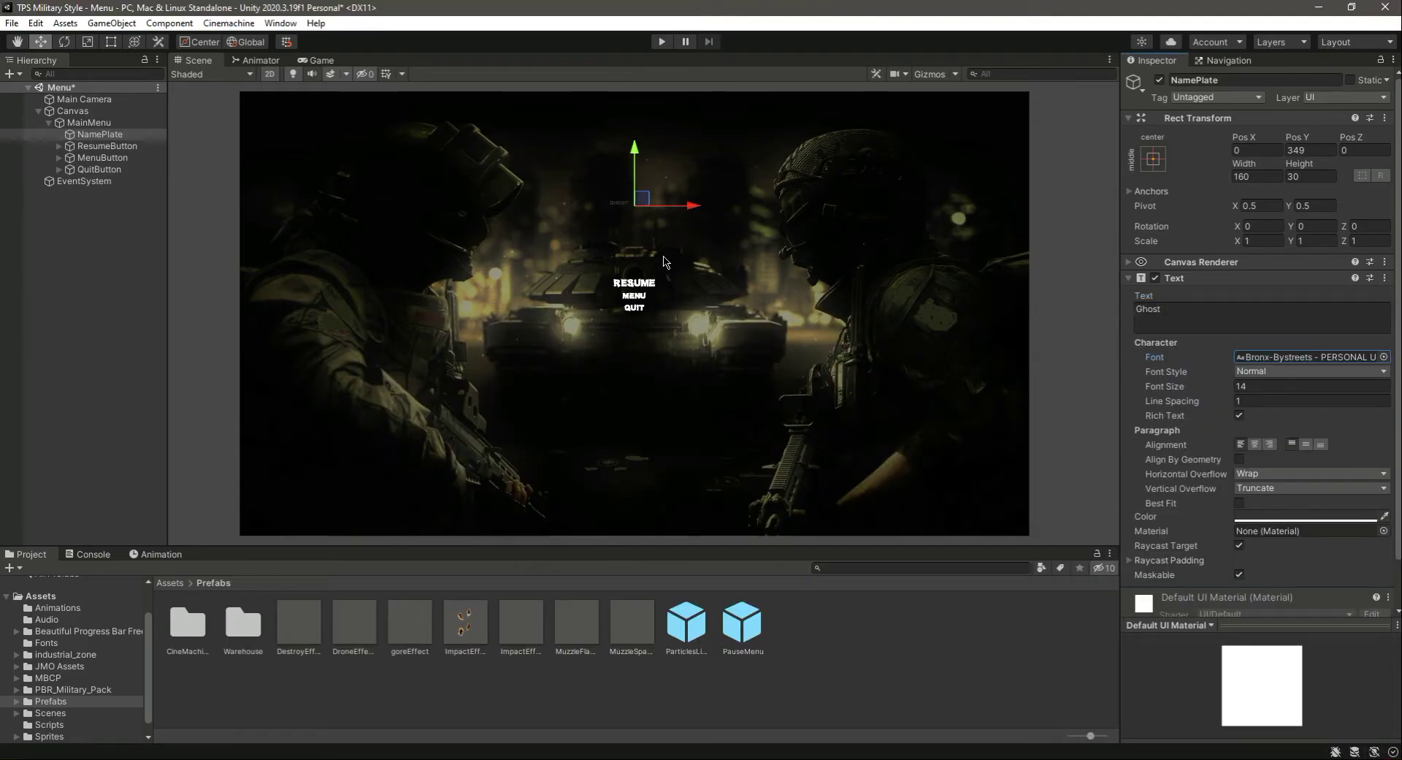
{"action": "left_click", "coordinate": [1282, 371]}
{"action": "left_click", "coordinate": [1267, 398]}
{"action": "left_click", "coordinate": [1263, 386]}
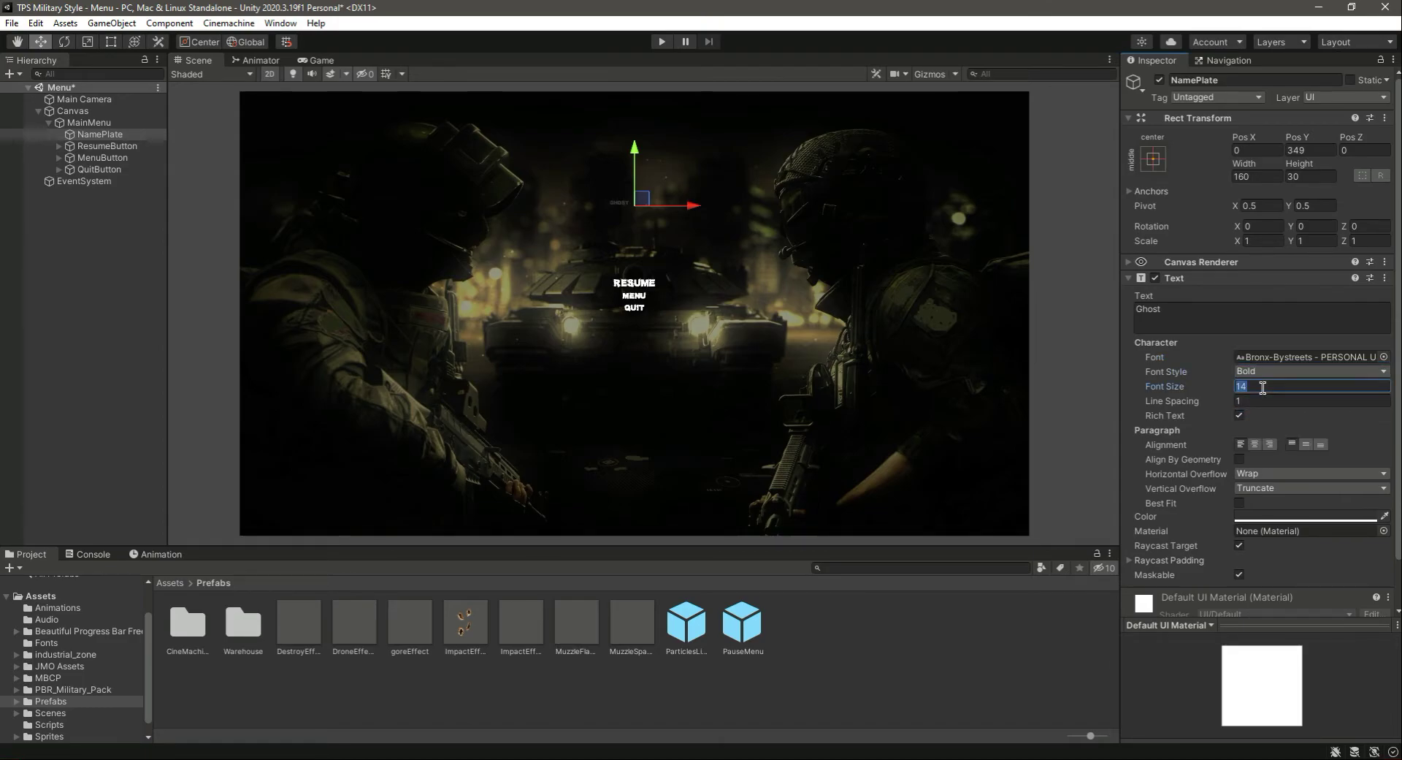
{"action": "type", "text": "50"}
Step: Enlarge the NamePlate's rectangle to about 390 wide and 77 high
{"action": "left_click", "coordinate": [111, 43]}
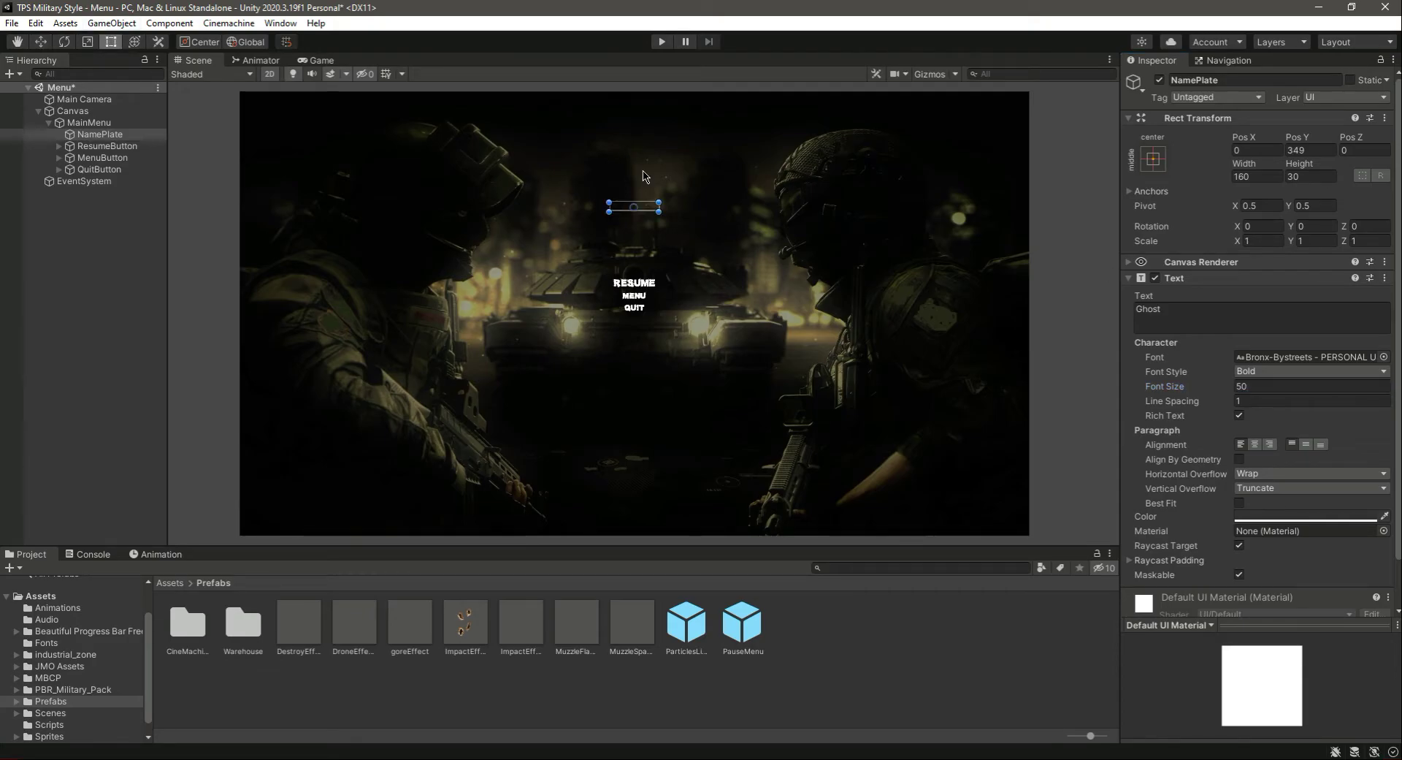
{"action": "left_click_drag", "start_coordinate": [661, 207], "coordinate": [705, 205]}
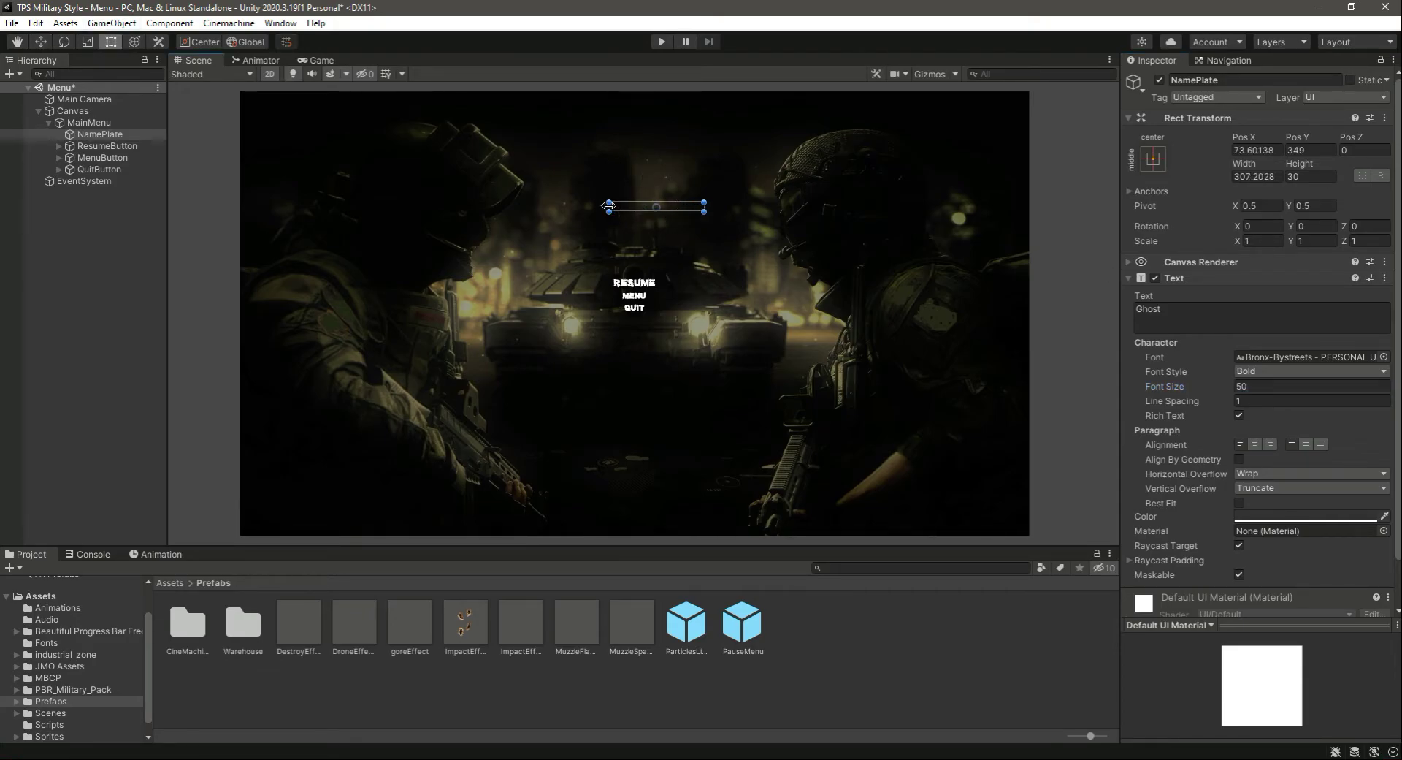
{"action": "left_click_drag", "start_coordinate": [609, 205], "coordinate": [675, 208]}
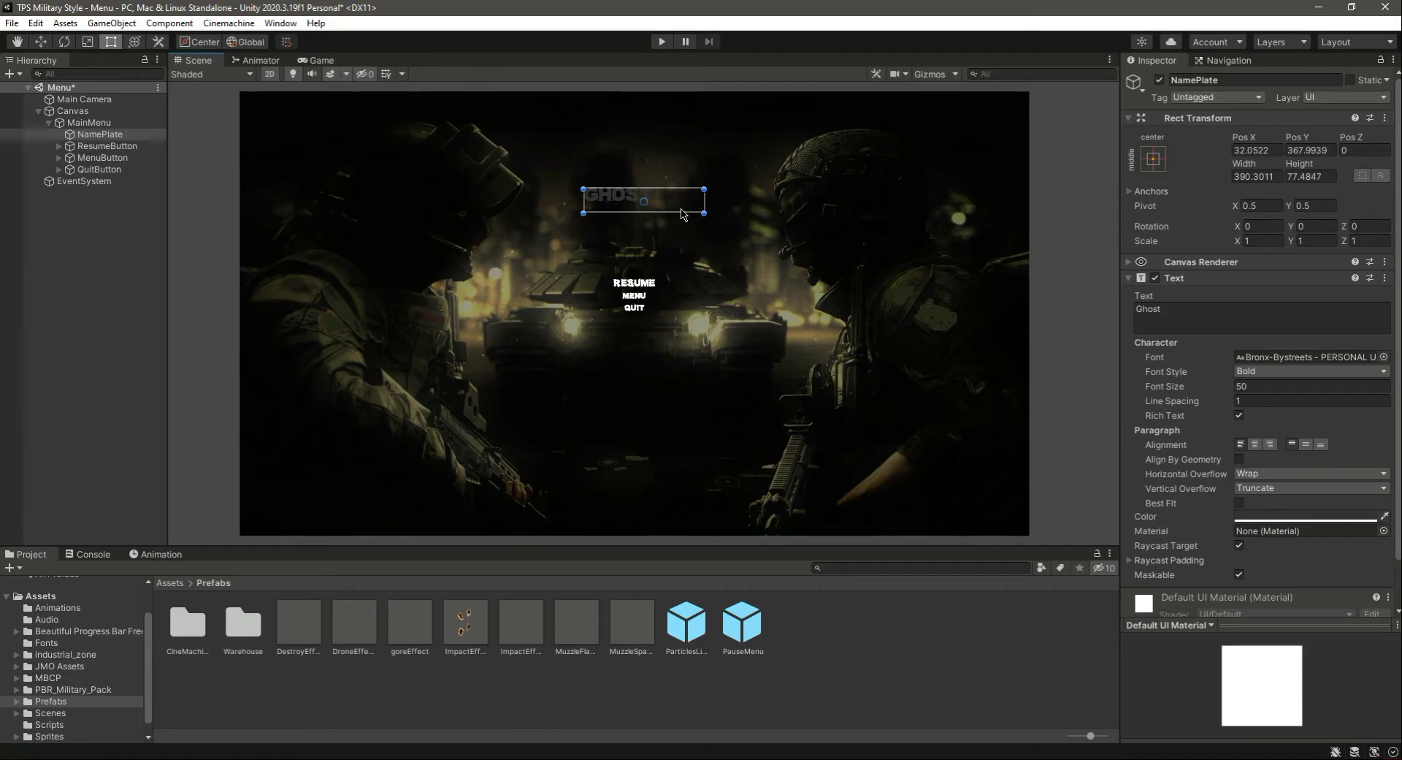
Step: Change the NamePlate text colour to white
{"action": "left_click", "coordinate": [1305, 516]}
{"action": "left_click_drag", "start_coordinate": [1300, 550], "coordinate": [1264, 467]}
{"action": "left_click", "coordinate": [1390, 409]}
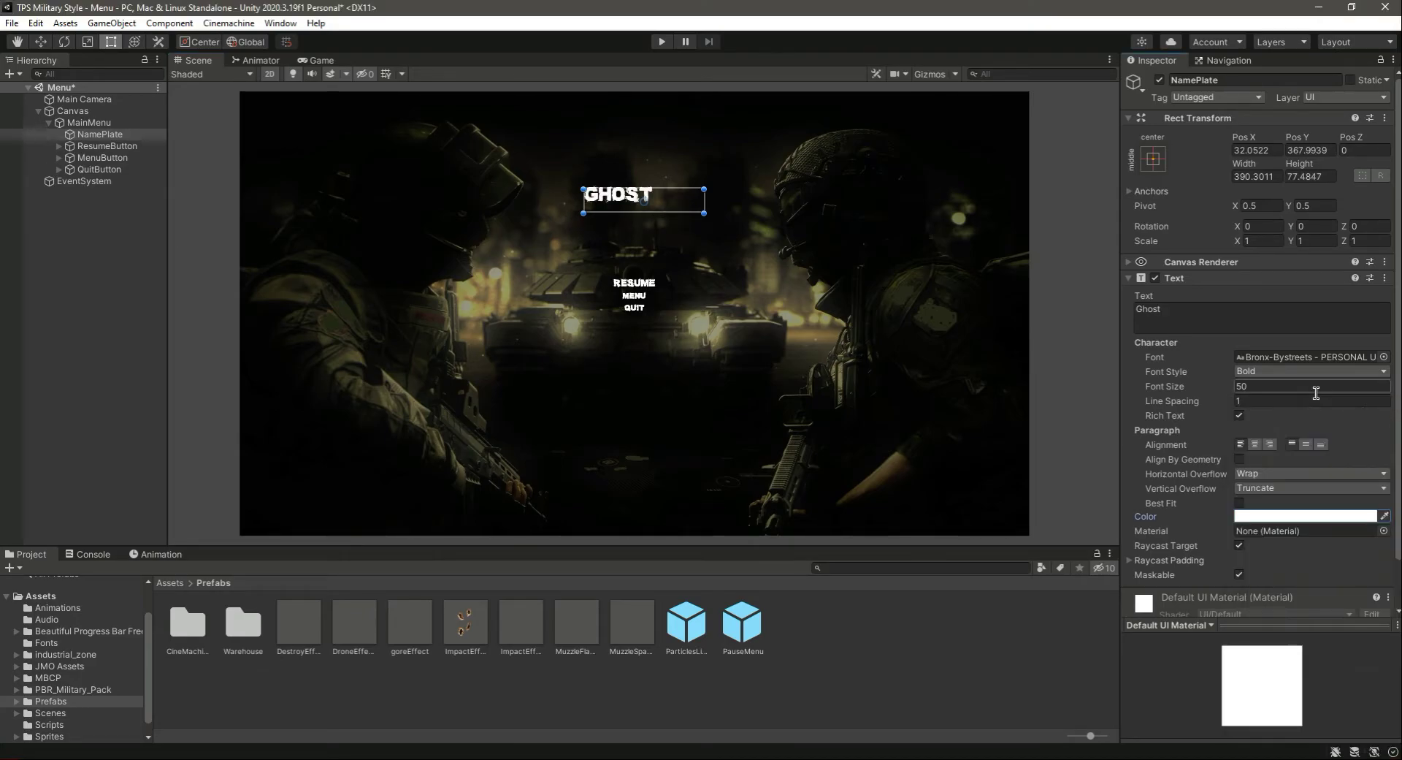
Step: Anchor and position NamePlate with the middle-center preset including its pivot, and switch it to the top-center preset with position
{"action": "left_click", "coordinate": [1153, 159]}
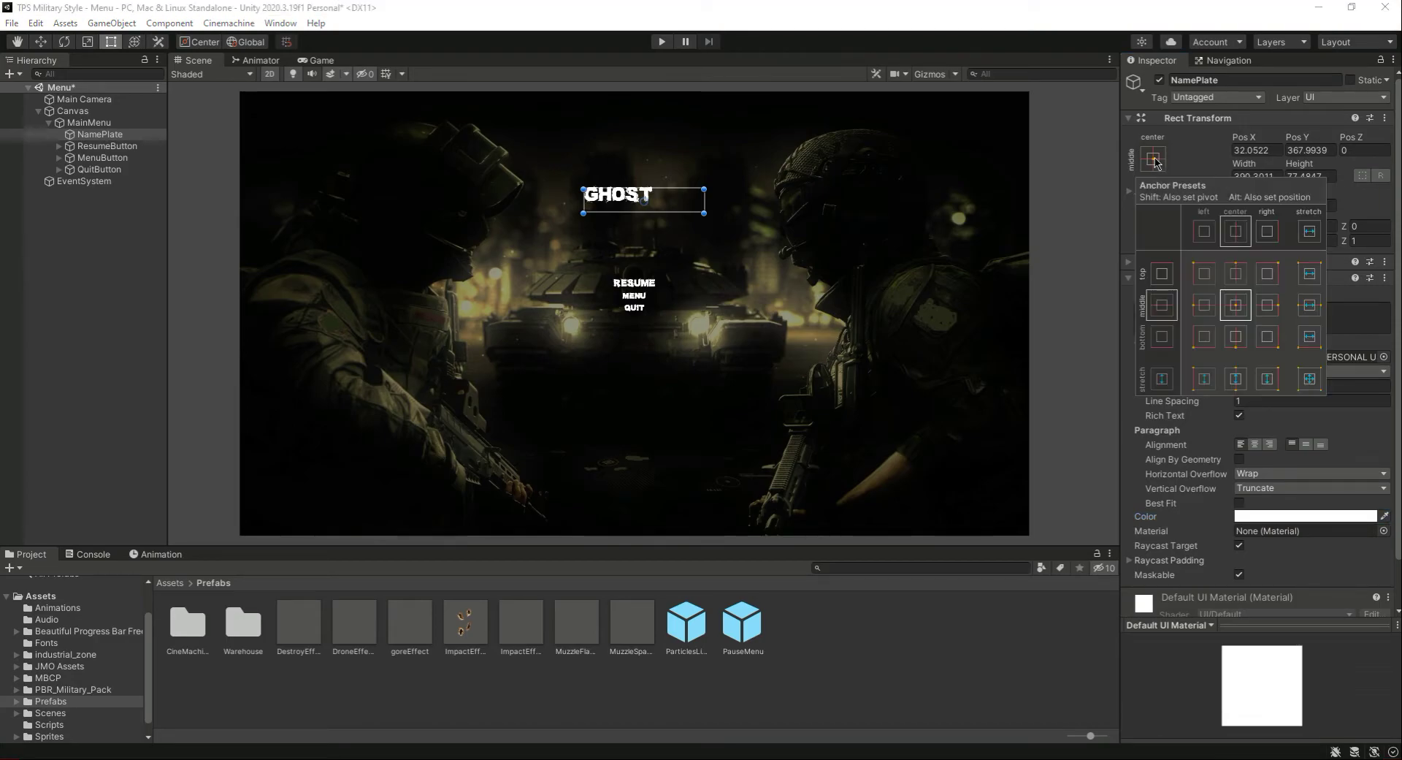
{"action": "key", "text": "shift+alt"}
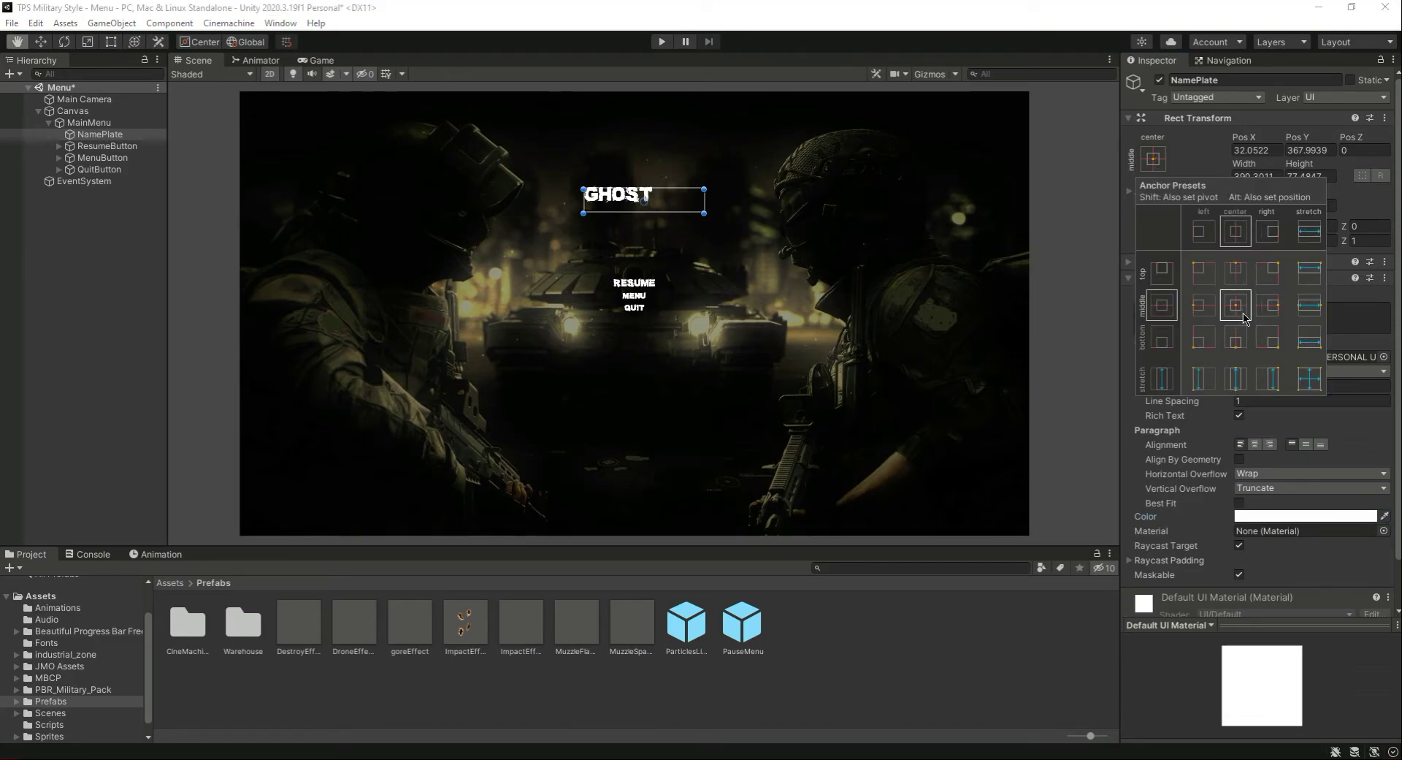
{"action": "left_click", "coordinate": [1236, 309], "text": "alt+shift"}
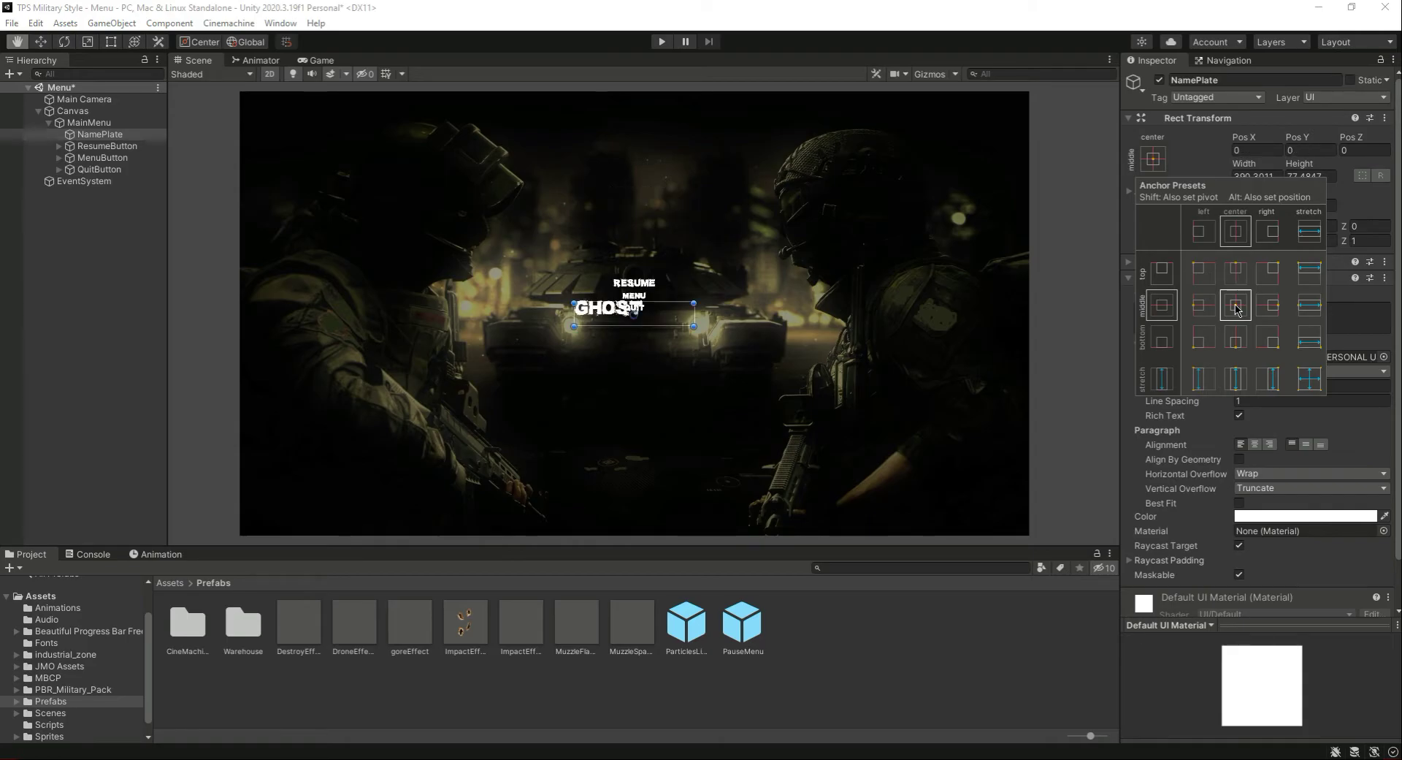
{"action": "left_click", "coordinate": [1236, 274], "text": "alt"}
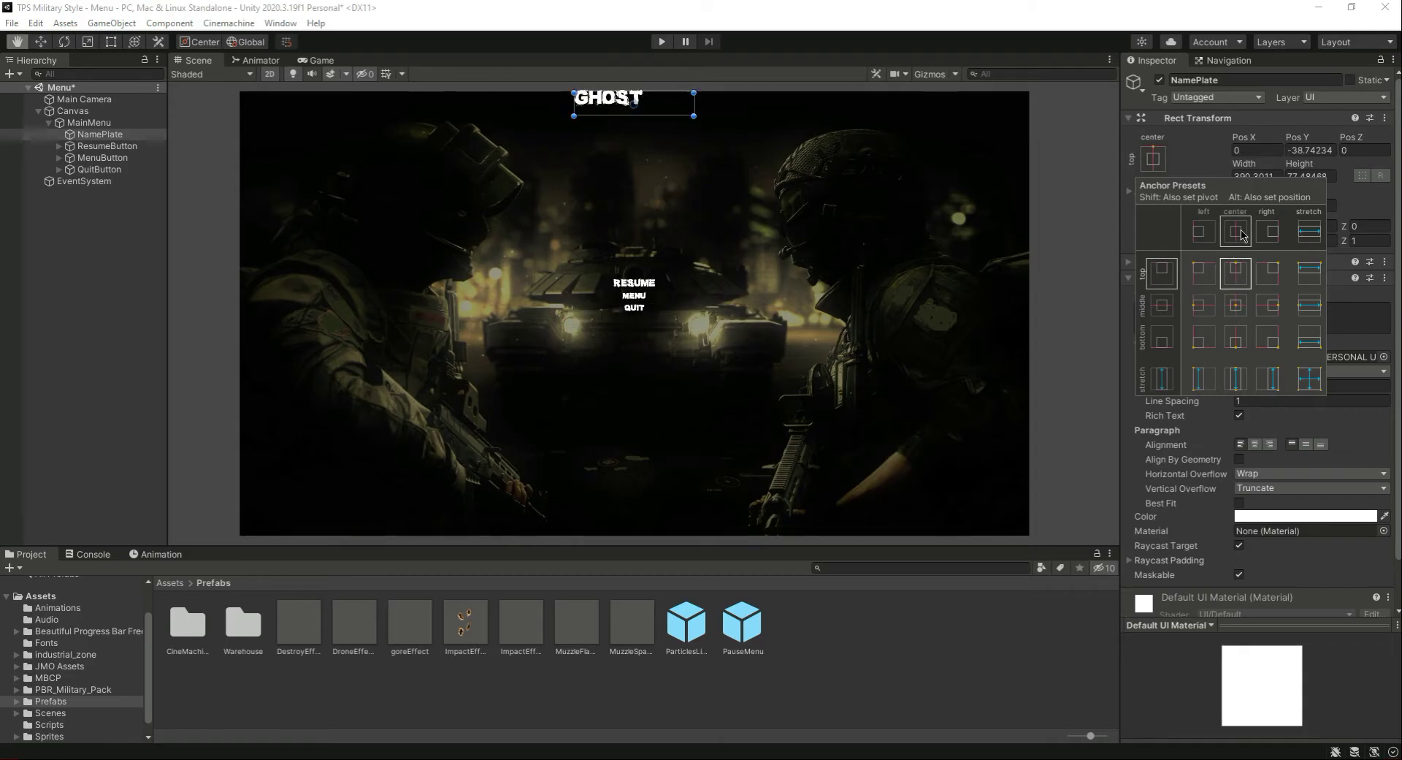
{"action": "left_click", "coordinate": [1067, 31]}
Step: Move NamePlate down above the Resume button to about Pos X 95, Pos Y -473, checking its placement in the Game view
{"action": "key", "text": "w"}
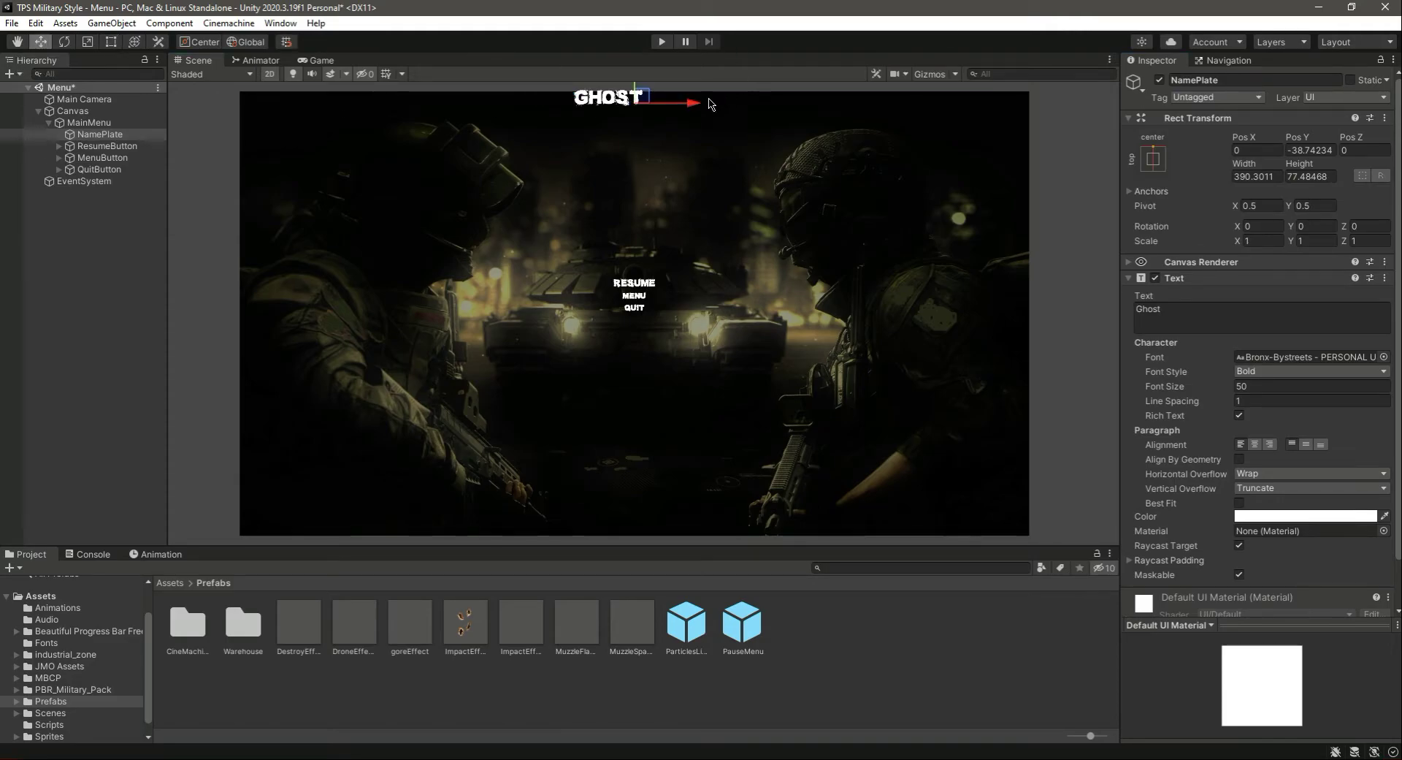
{"action": "left_click_drag", "start_coordinate": [637, 89], "coordinate": [724, 273]}
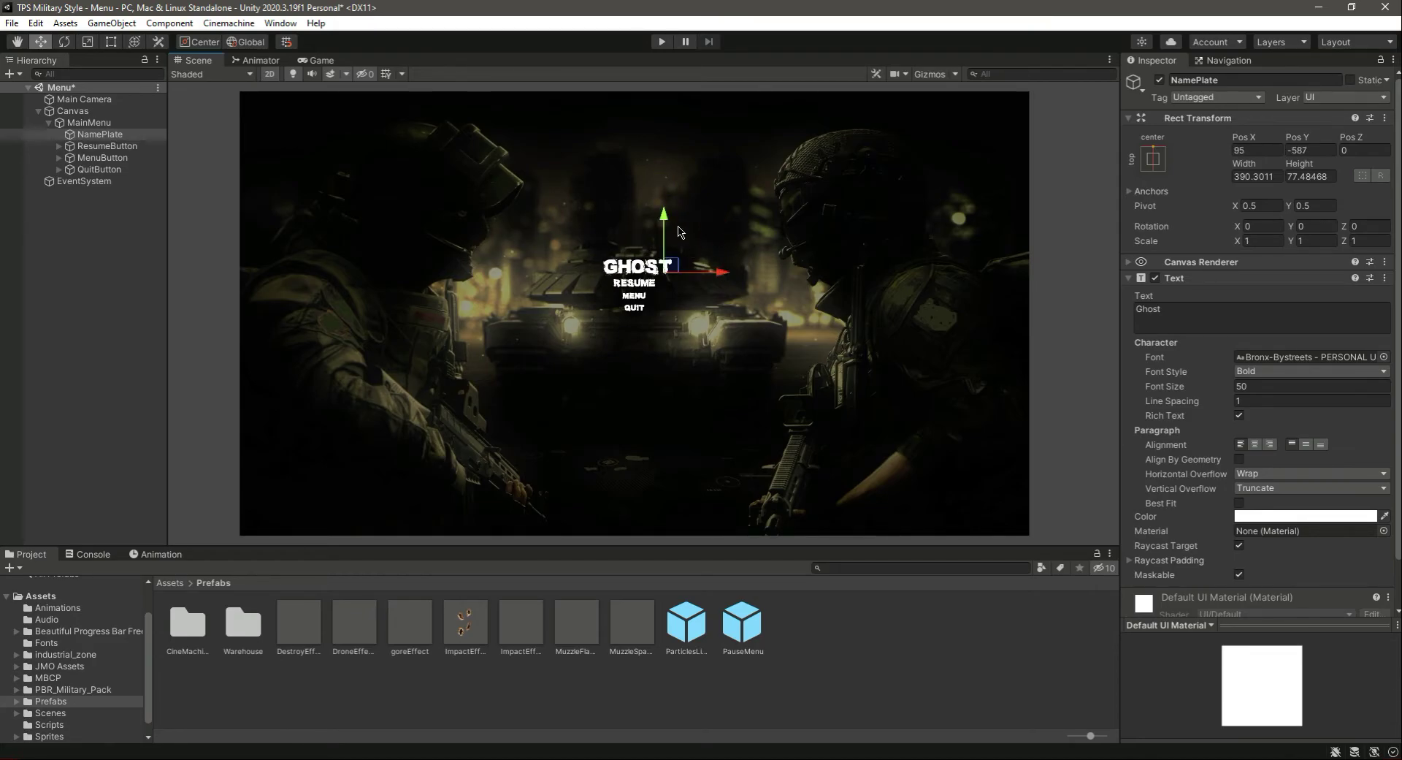
{"action": "left_click_drag", "start_coordinate": [667, 220], "coordinate": [667, 166]}
{"action": "left_click", "coordinate": [325, 60]}
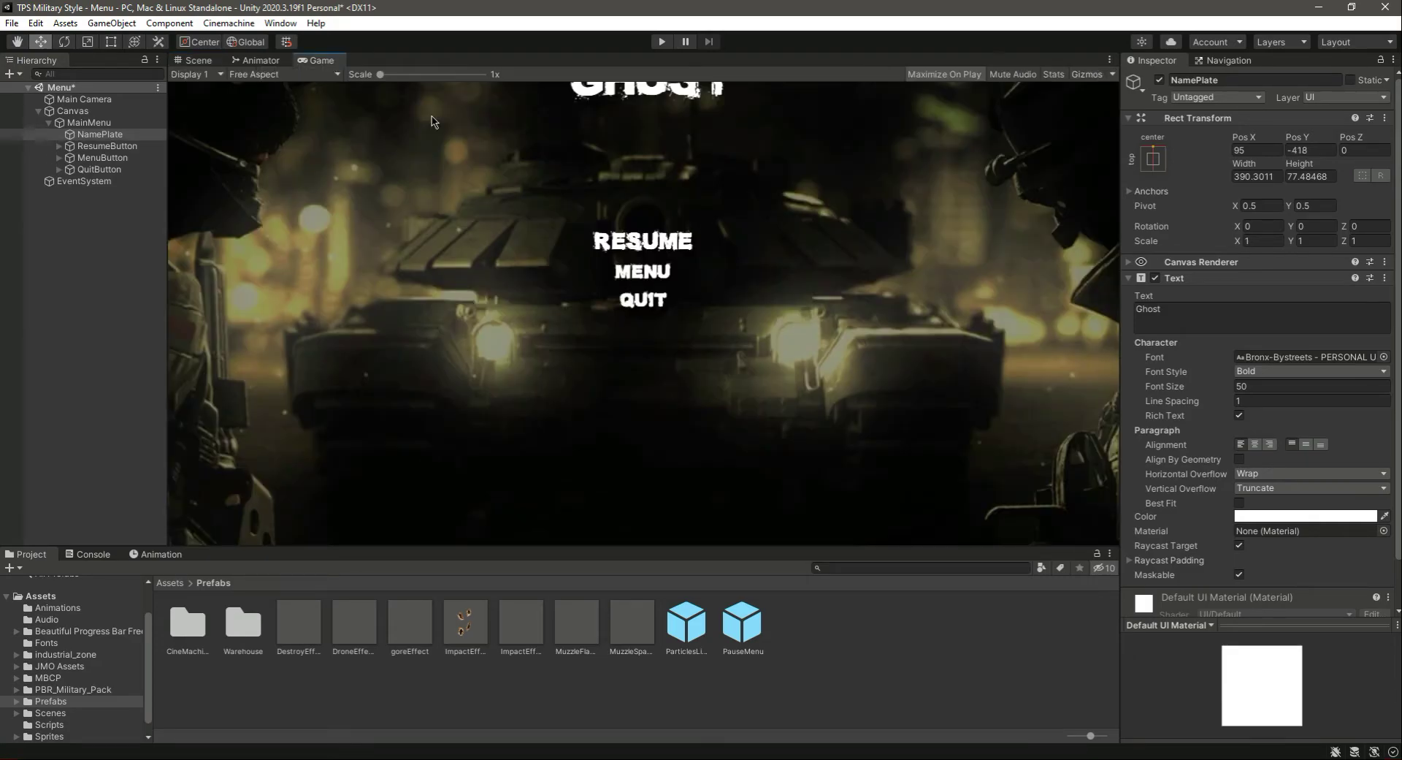
{"action": "left_click", "coordinate": [195, 62]}
{"action": "left_click_drag", "start_coordinate": [664, 173], "coordinate": [665, 187]}
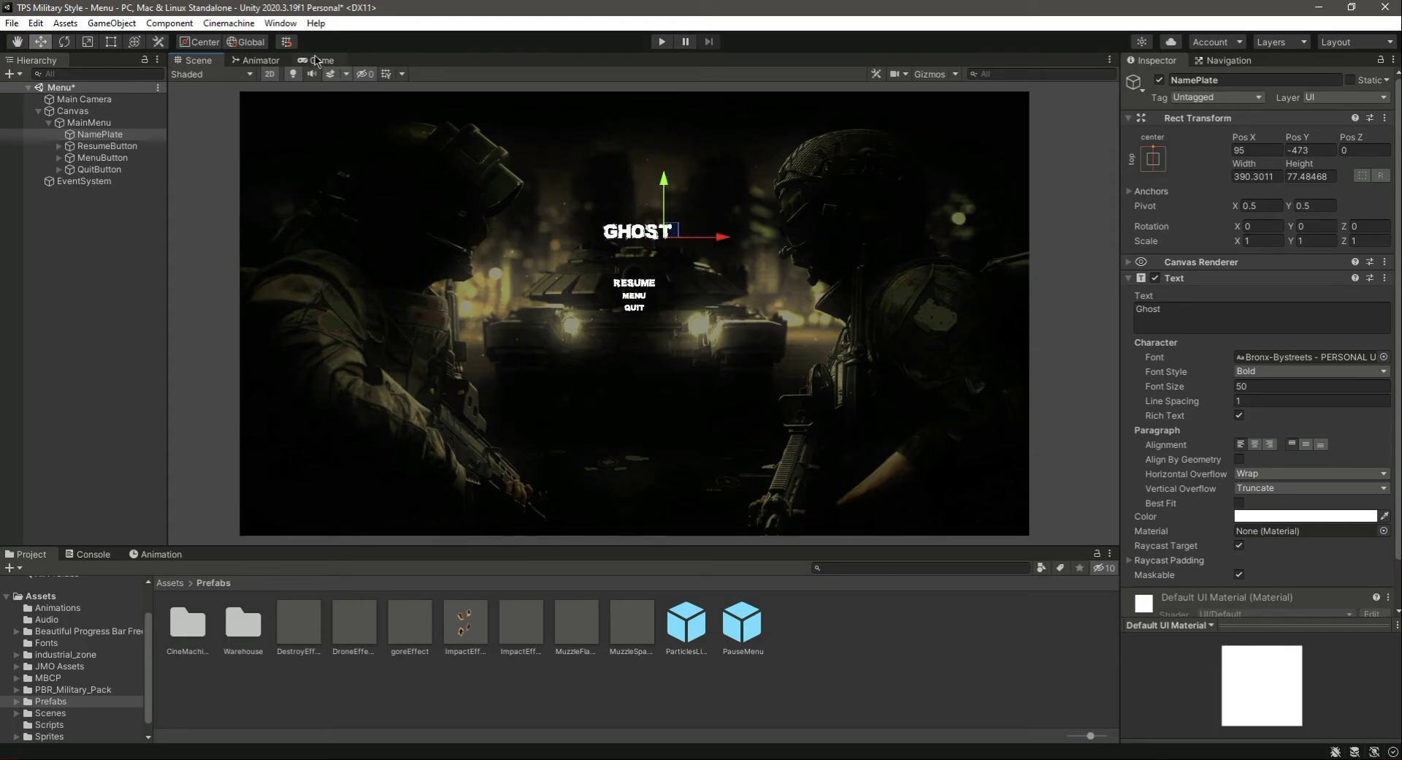
Step: Preview the main menu layout in the Game view and in Play mode
{"action": "key", "text": "ctrl+2"}
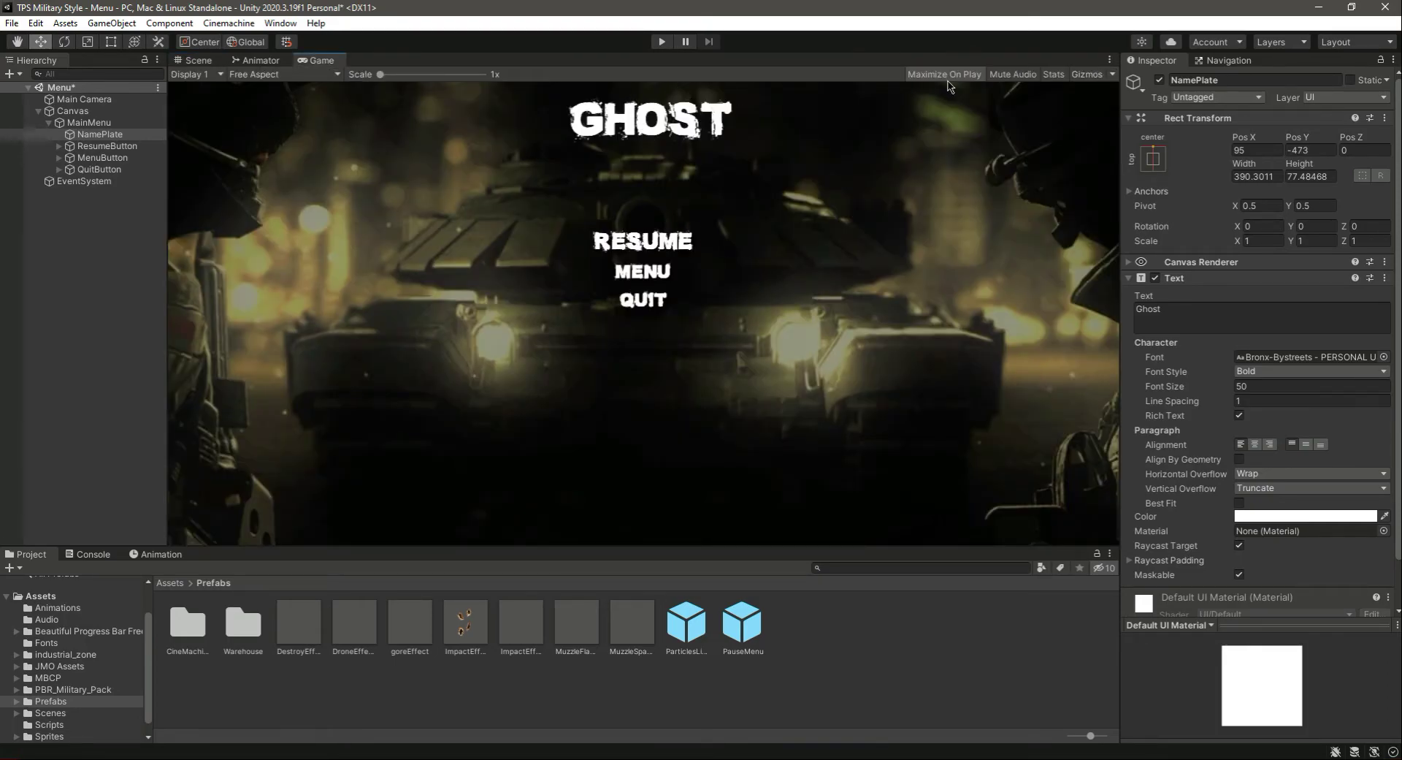
{"action": "left_click", "coordinate": [662, 42]}
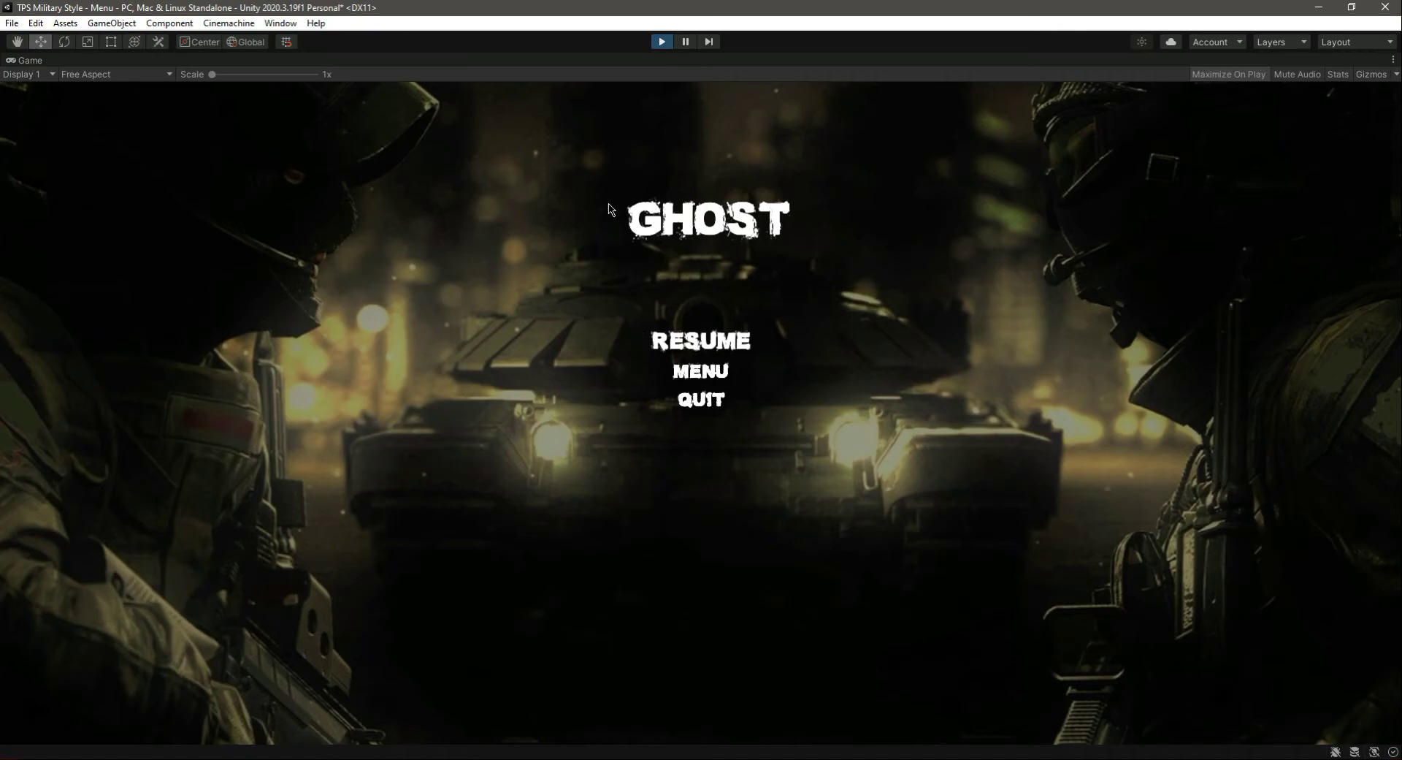
{"action": "left_click", "coordinate": [659, 44]}
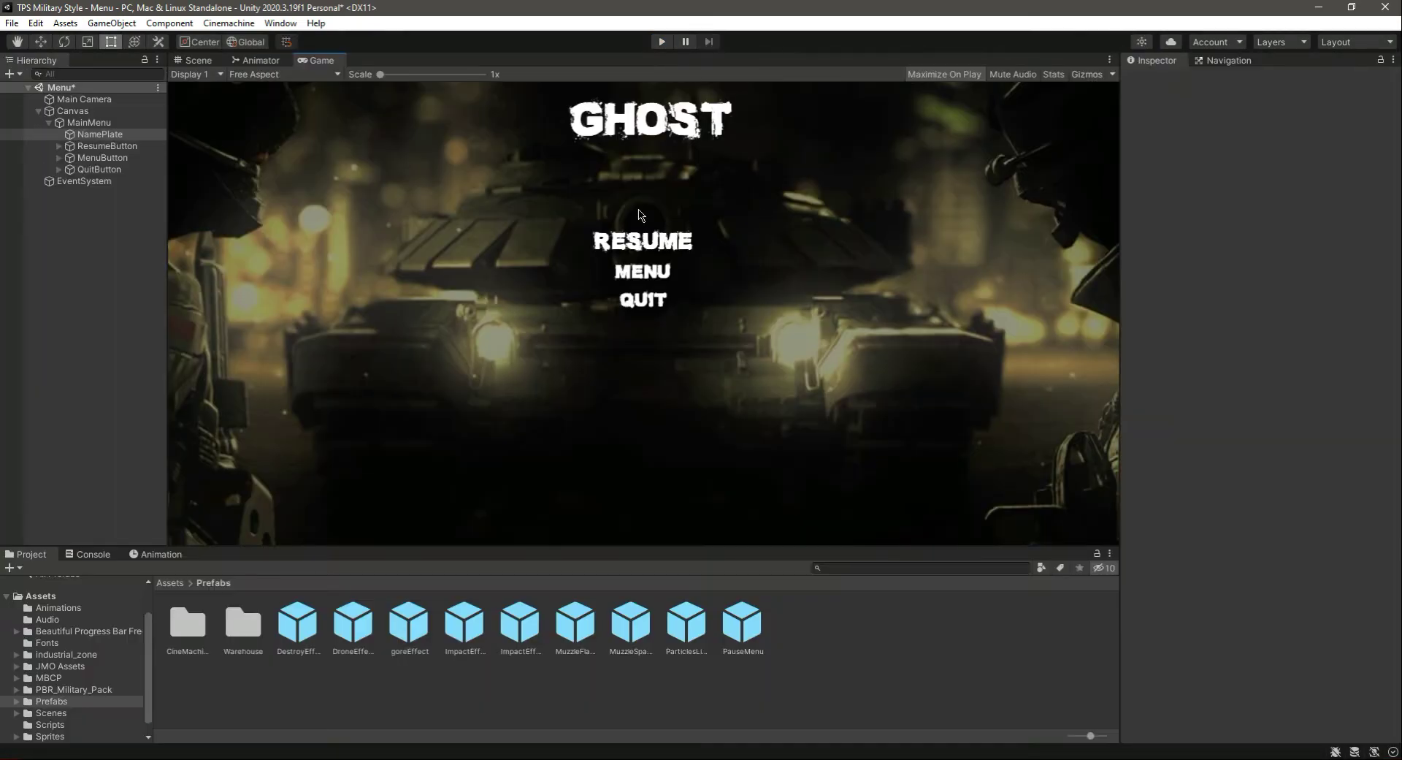
Step: Nudge NamePlate horizontally to Pos X 93 in the Scene view and save the Menu scene
{"action": "left_click", "coordinate": [196, 61]}
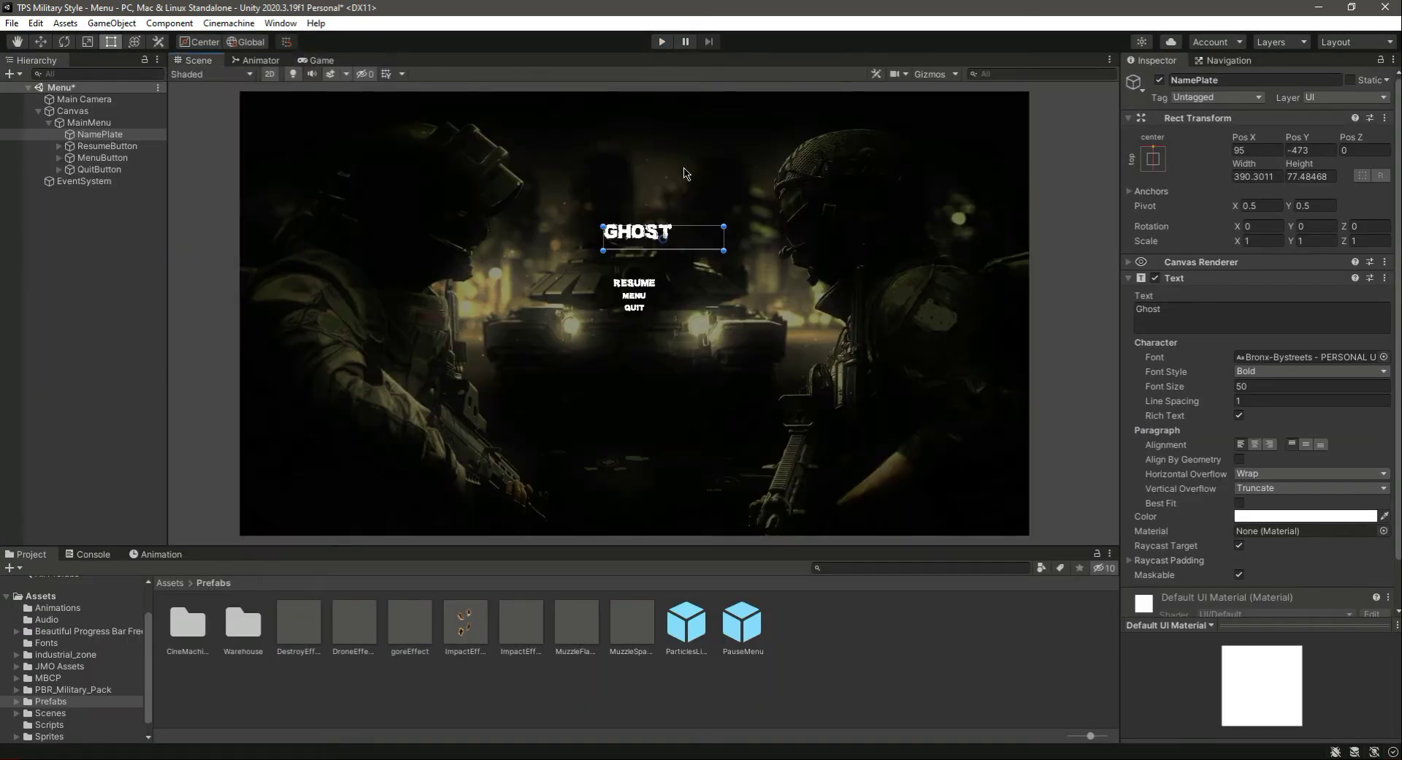
{"action": "left_click", "coordinate": [42, 44]}
{"action": "left_click_drag", "start_coordinate": [724, 241], "coordinate": [724, 241]}
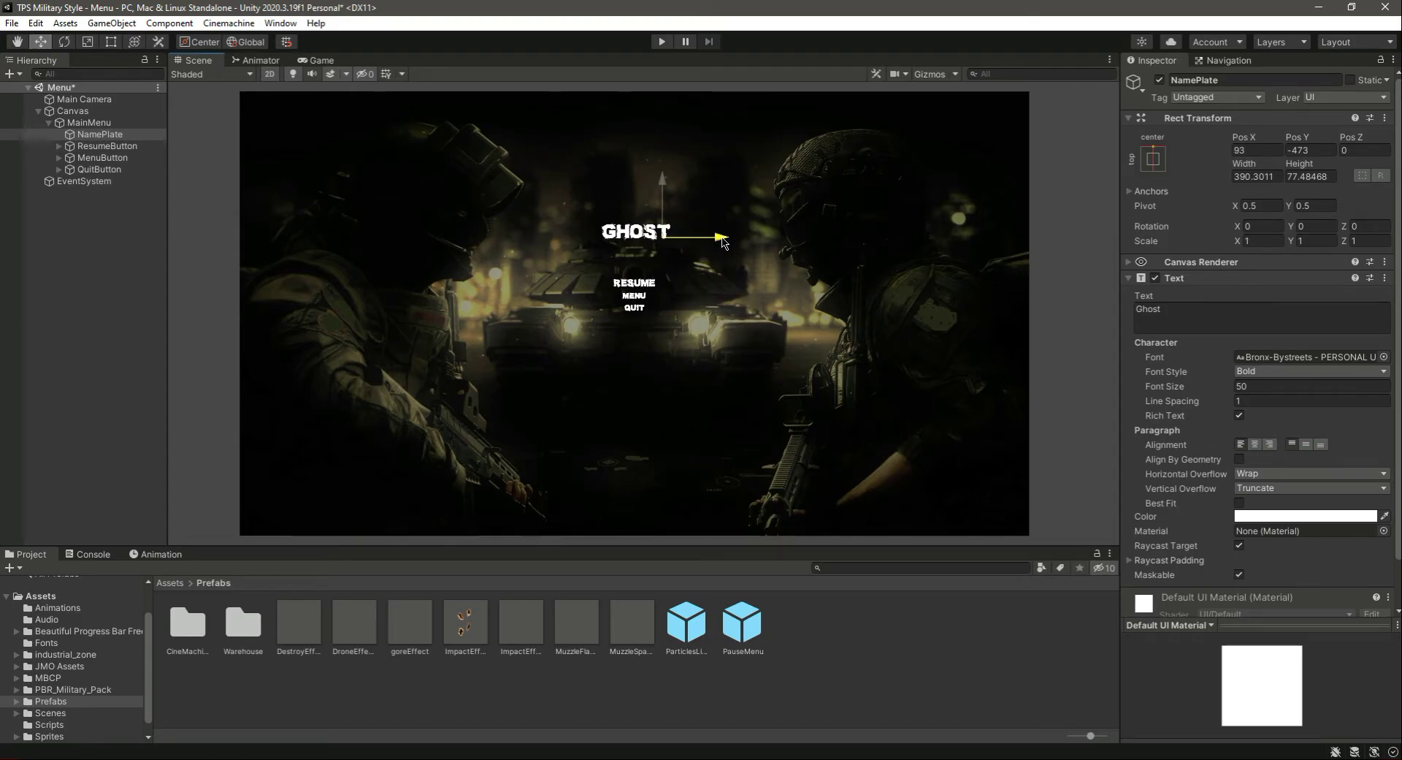
{"action": "left_click", "coordinate": [119, 261]}
{"action": "key", "text": "ctrl+s"}
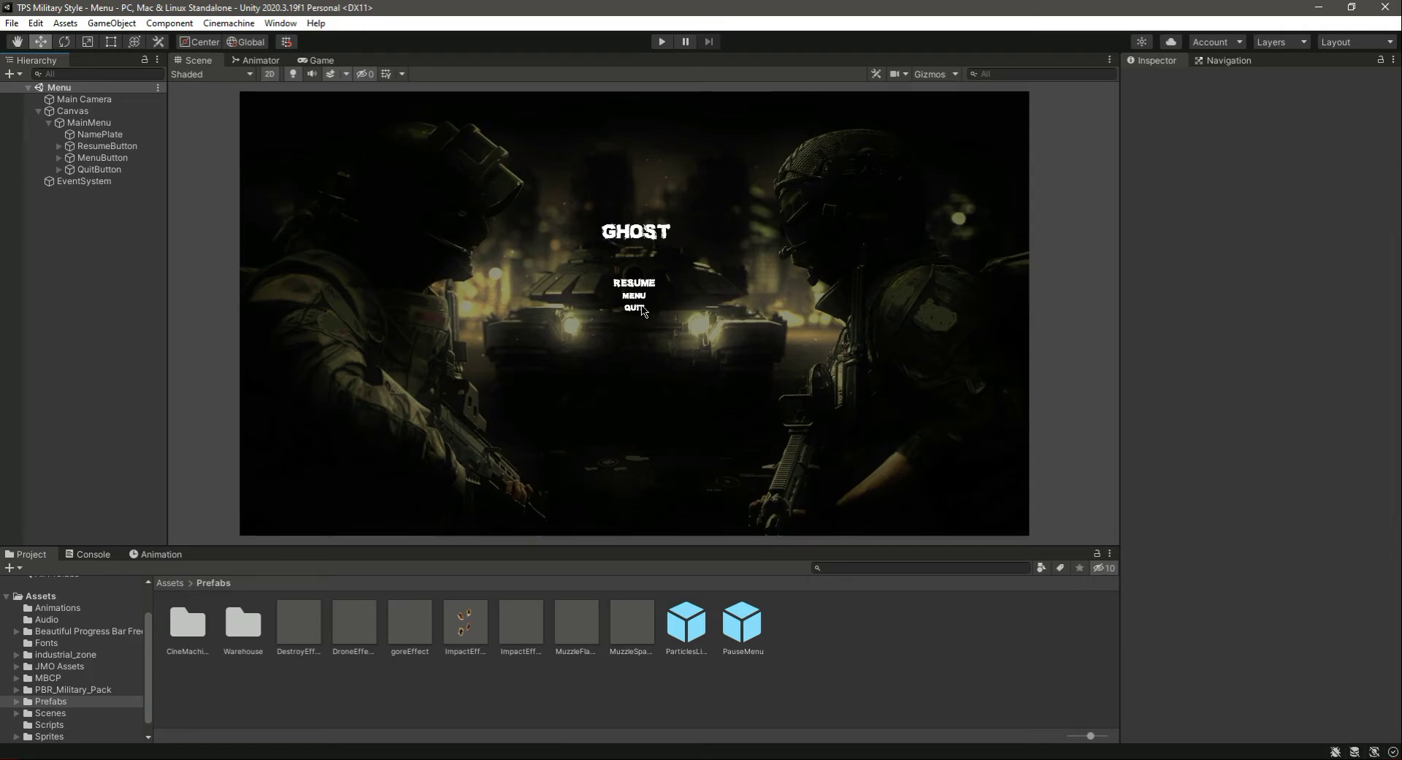
Step: Rename ResumeButton as PlayButton
{"action": "left_click", "coordinate": [105, 146]}
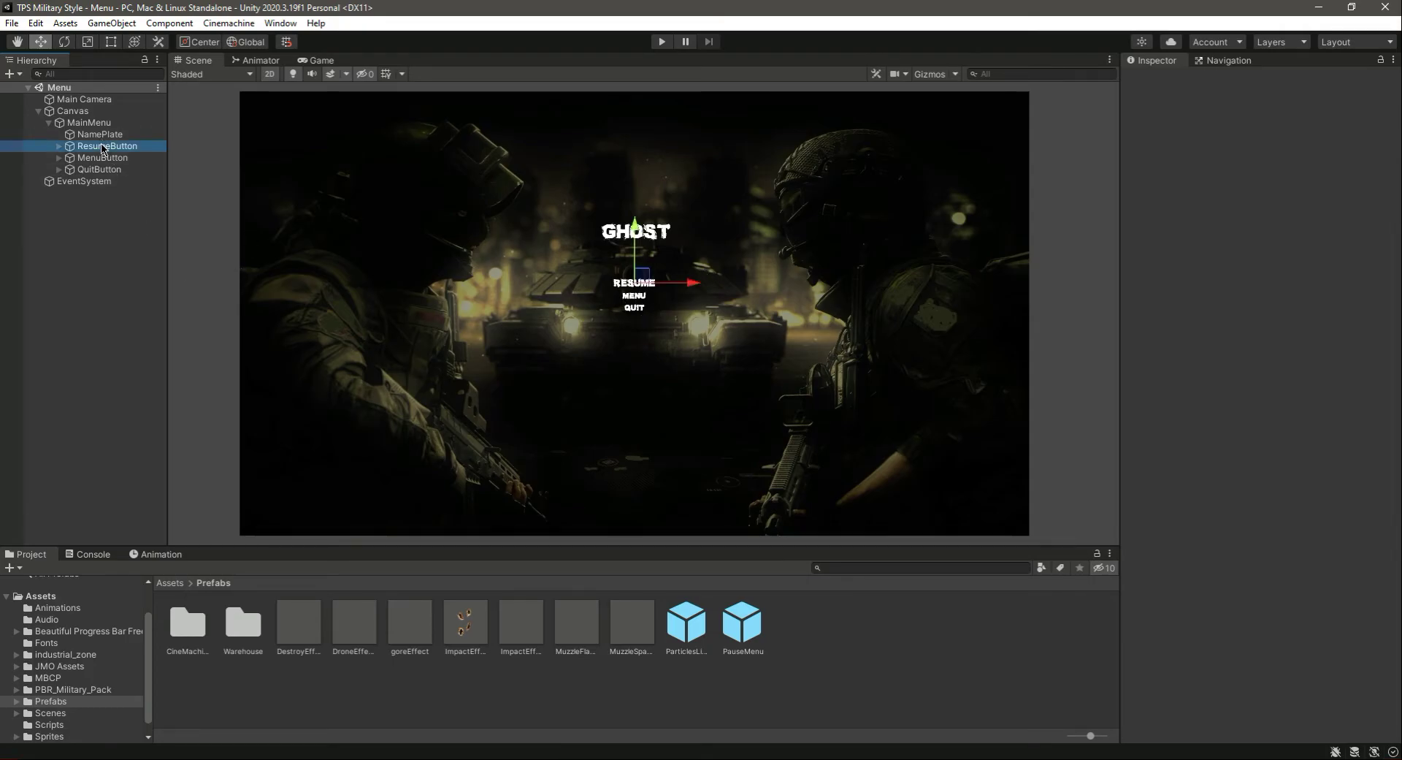
{"action": "type", "text": "PlayBu"}
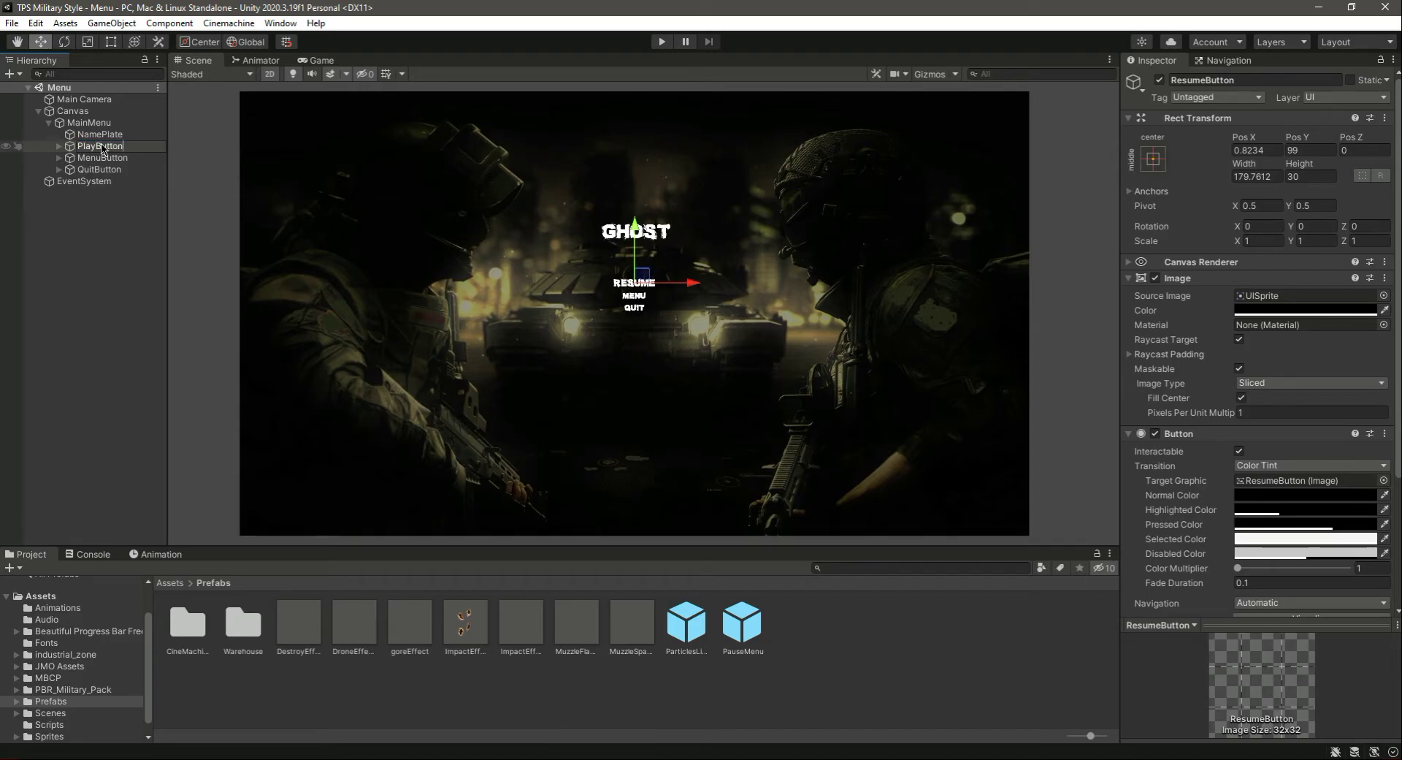
{"action": "type", "text": "tton"}
{"action": "key", "text": "Return"}
Step: Change the label text of PlayButton to Play and collapse its hierarchy entry
{"action": "left_click", "coordinate": [59, 146]}
{"action": "left_click", "coordinate": [97, 158]}
{"action": "left_click", "coordinate": [1204, 316]}
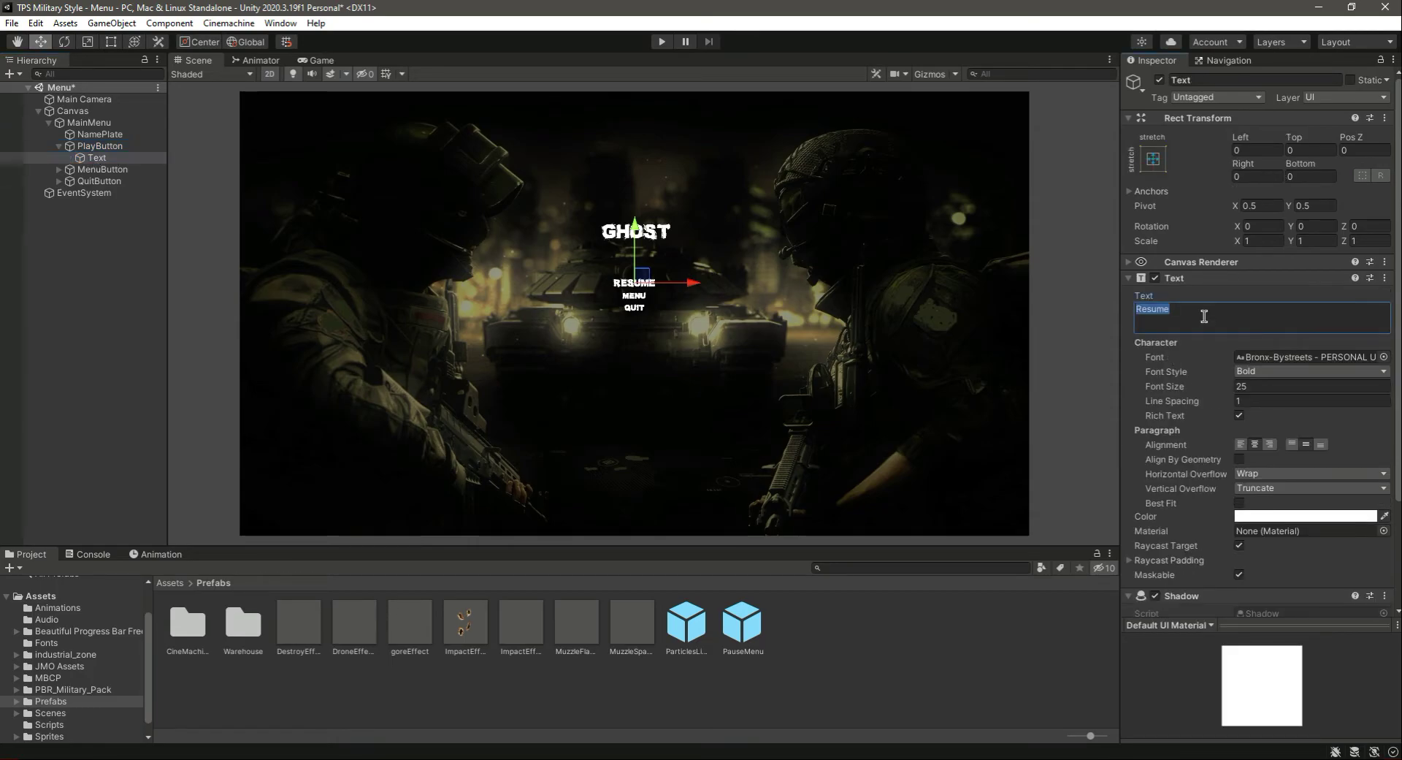
{"action": "type", "text": "Play"}
{"action": "left_click", "coordinate": [59, 152]}
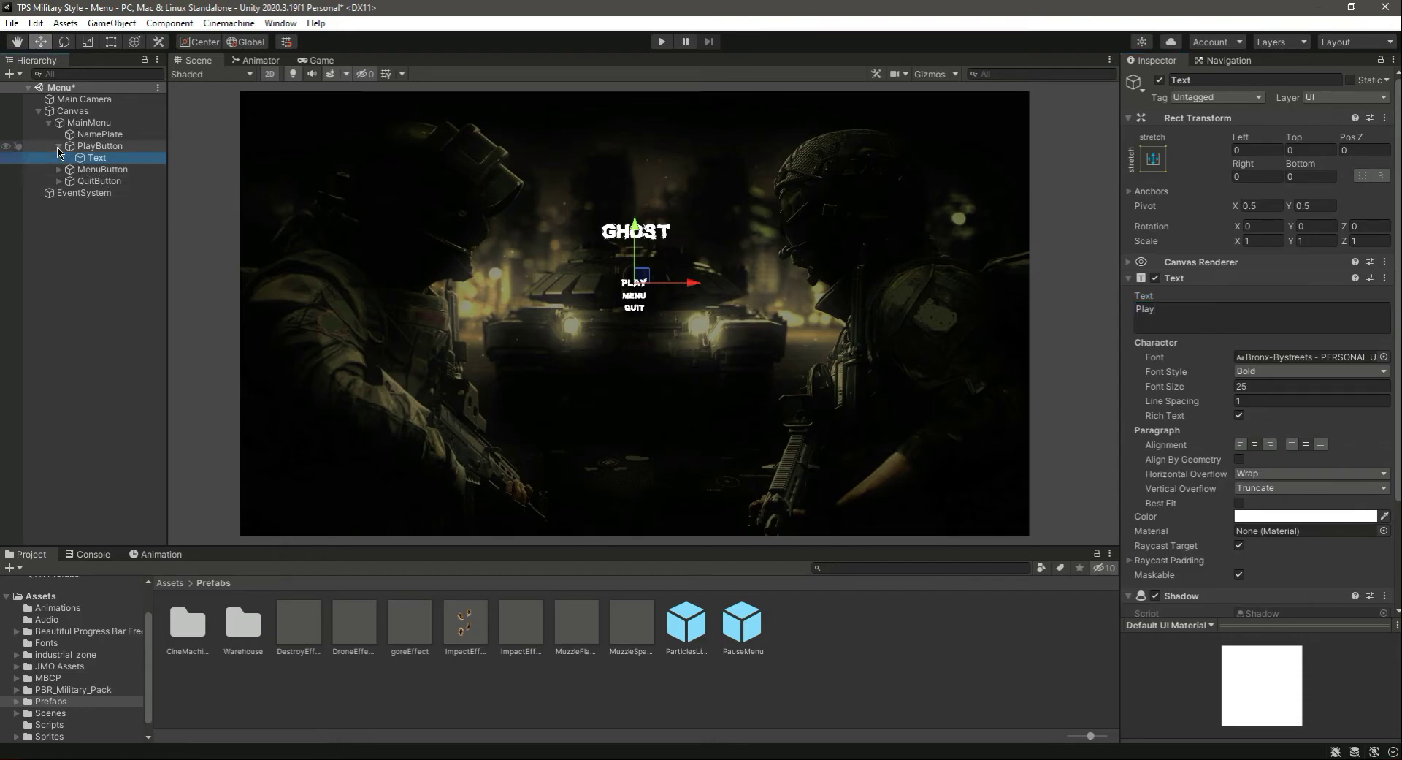
{"action": "left_click", "coordinate": [59, 146]}
Step: Expand MenuButton and rename it as Option Button
{"action": "left_click", "coordinate": [59, 158]}
{"action": "double_click", "coordinate": [95, 159]}
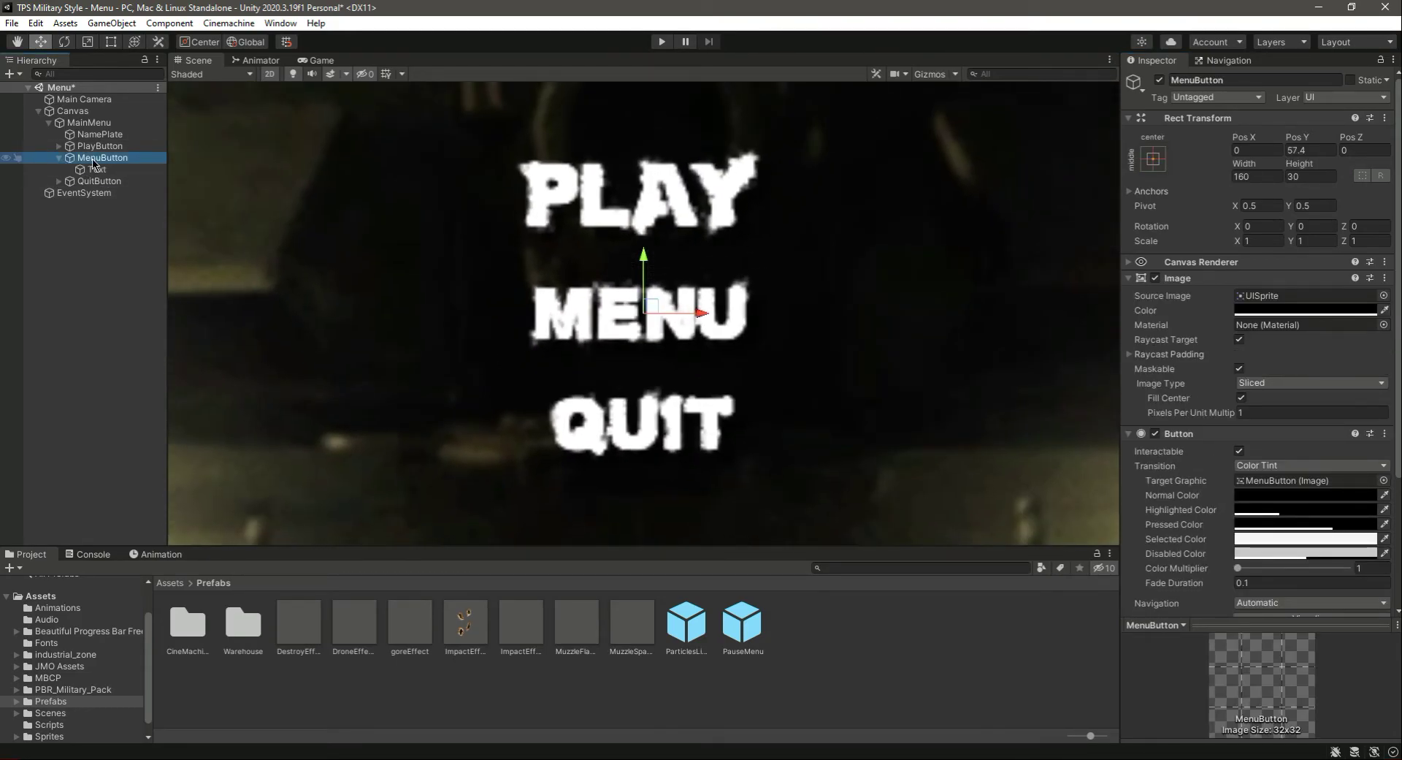
{"action": "left_click", "coordinate": [94, 159]}
{"action": "key", "text": "BackSpace"}
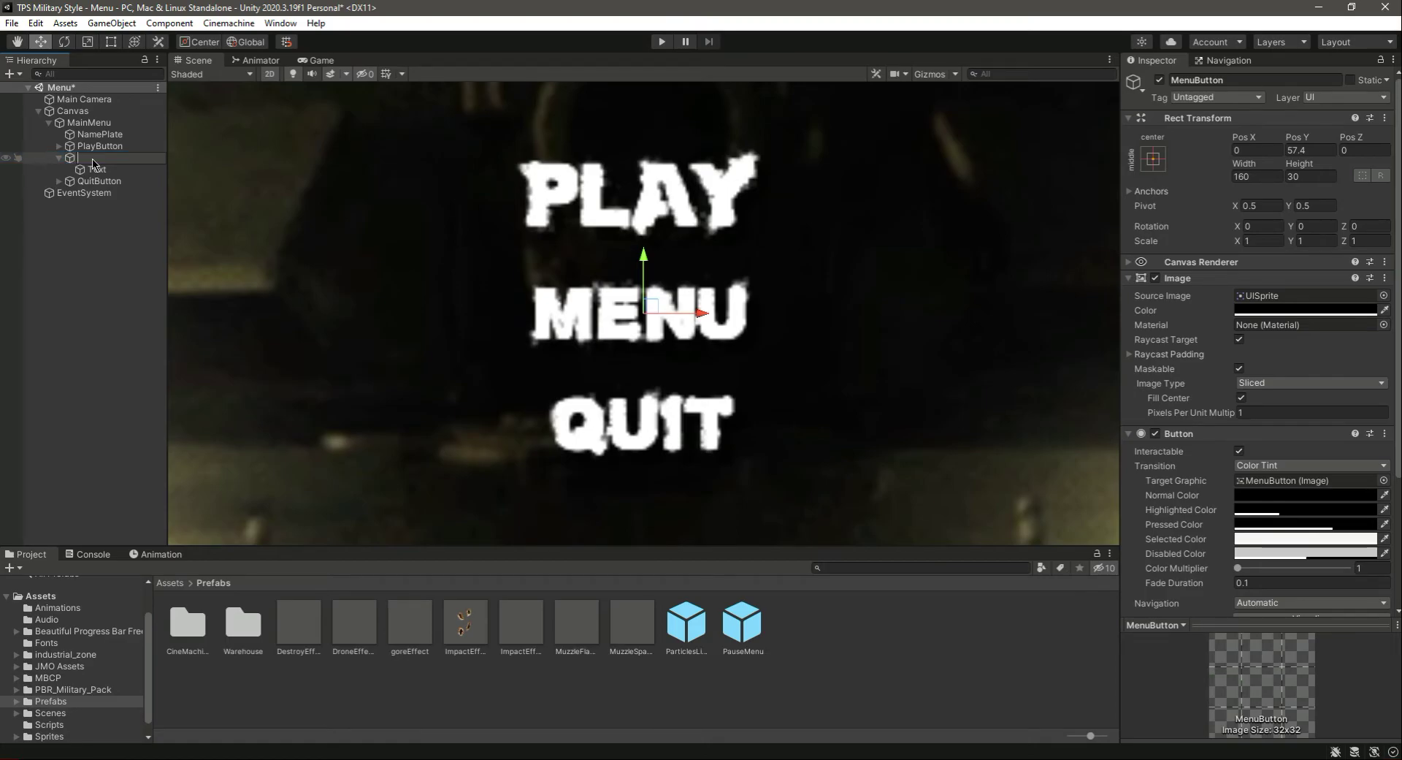
{"action": "type", "text": "Option Button"}
{"action": "key", "text": "Return"}
Step: Change the option button's label text to Option and correct the button's name to OptionButton
{"action": "left_click", "coordinate": [113, 171]}
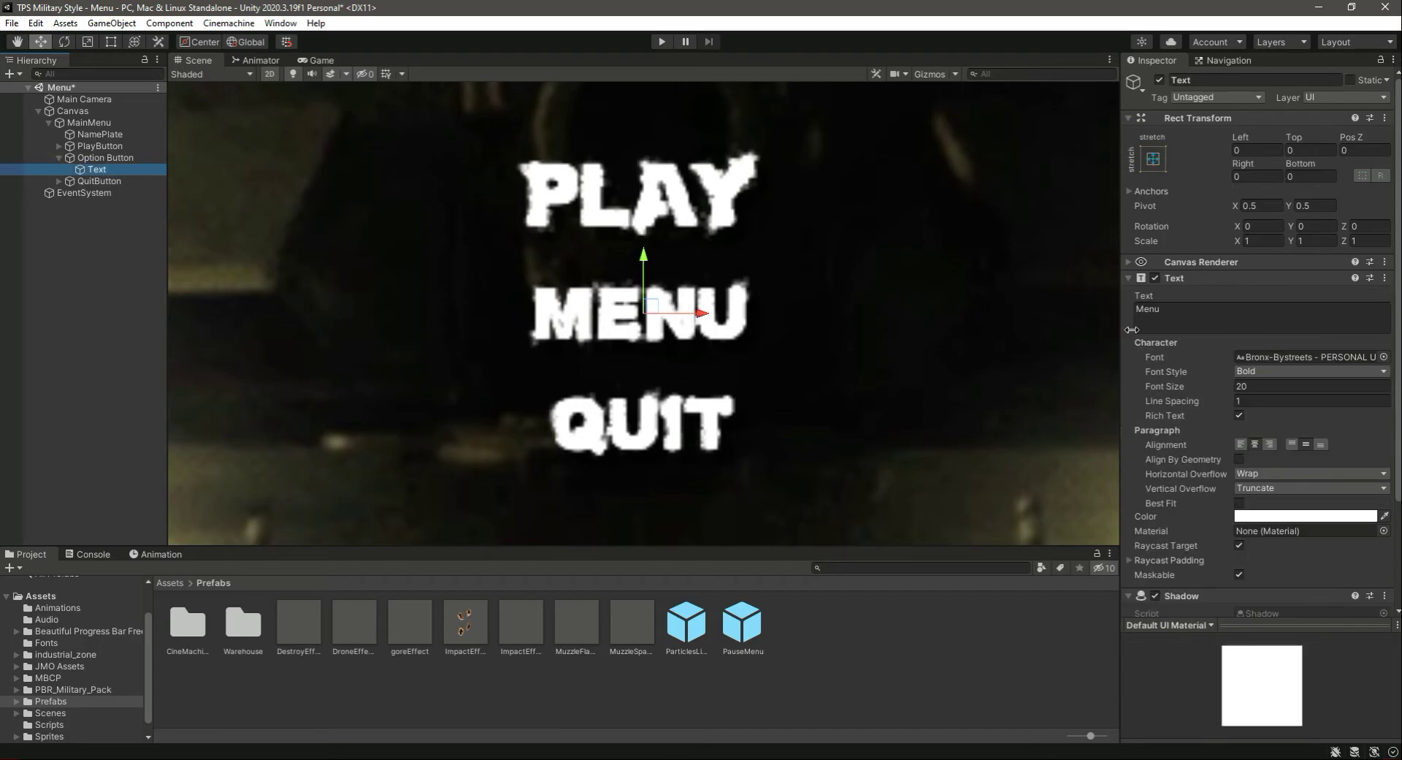
{"action": "left_click", "coordinate": [1187, 319]}
{"action": "type", "text": "Option"}
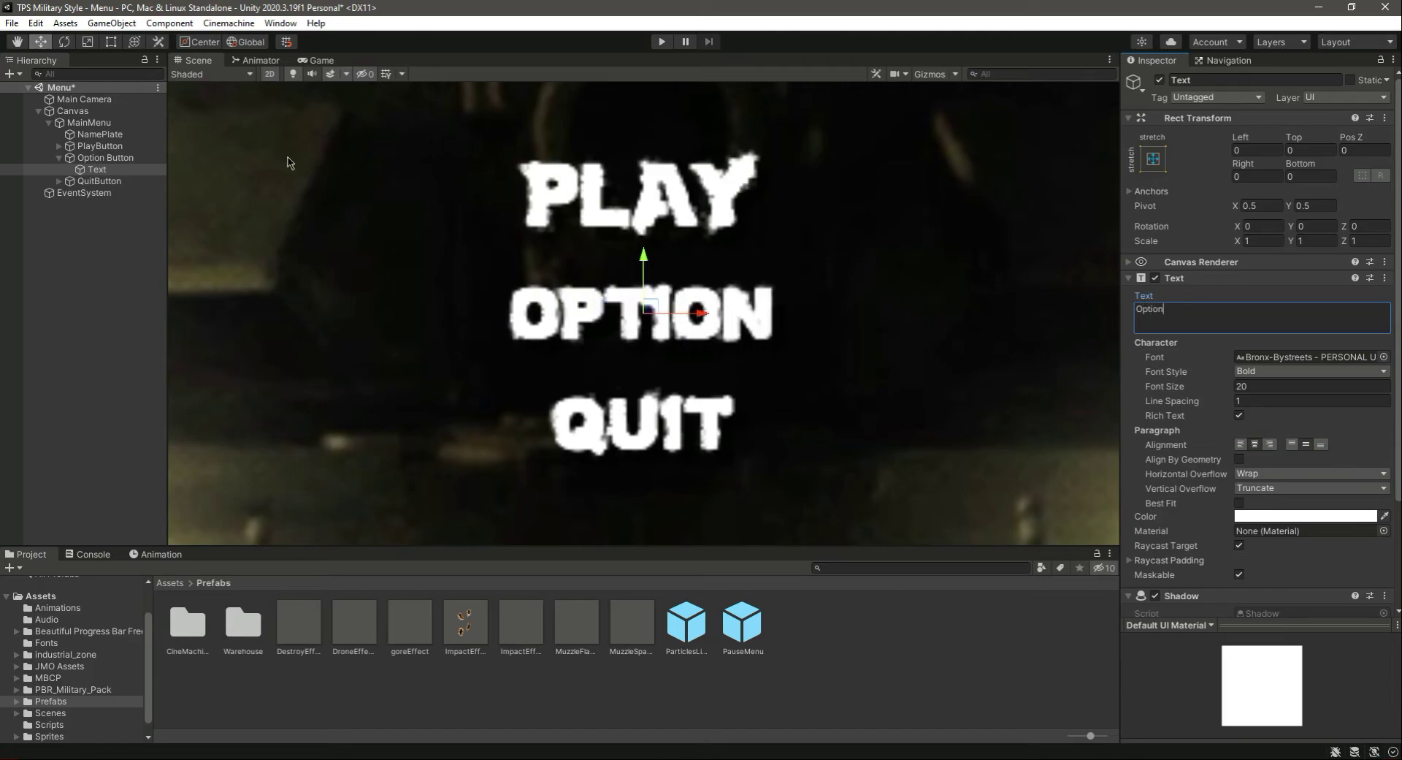
{"action": "left_click", "coordinate": [59, 158]}
Step: Inspect QuitButton's component settings and On Click event, and preview the menu in Play mode
{"action": "left_click", "coordinate": [66, 170]}
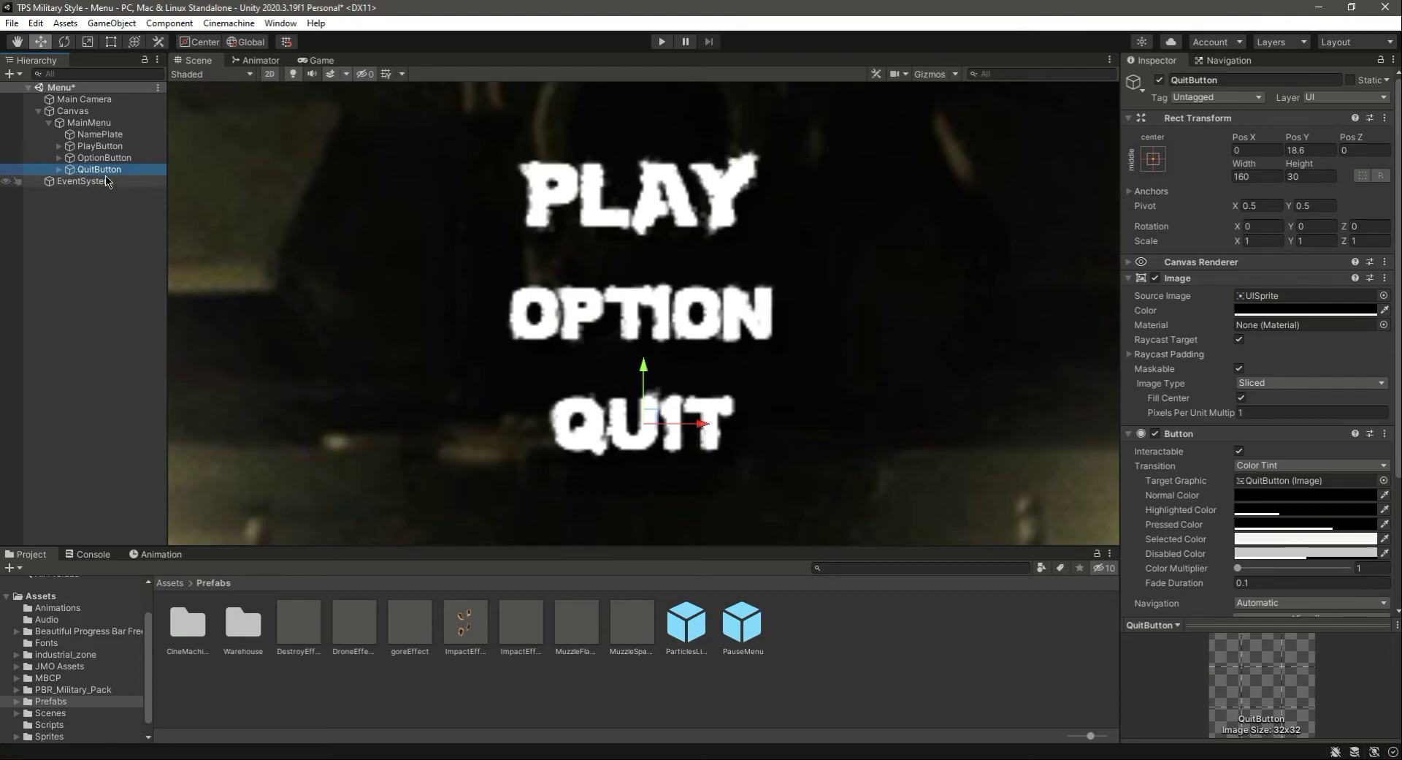
{"action": "scroll", "coordinate": [1249, 519], "scroll_direction": "down", "scroll_amount": 5}
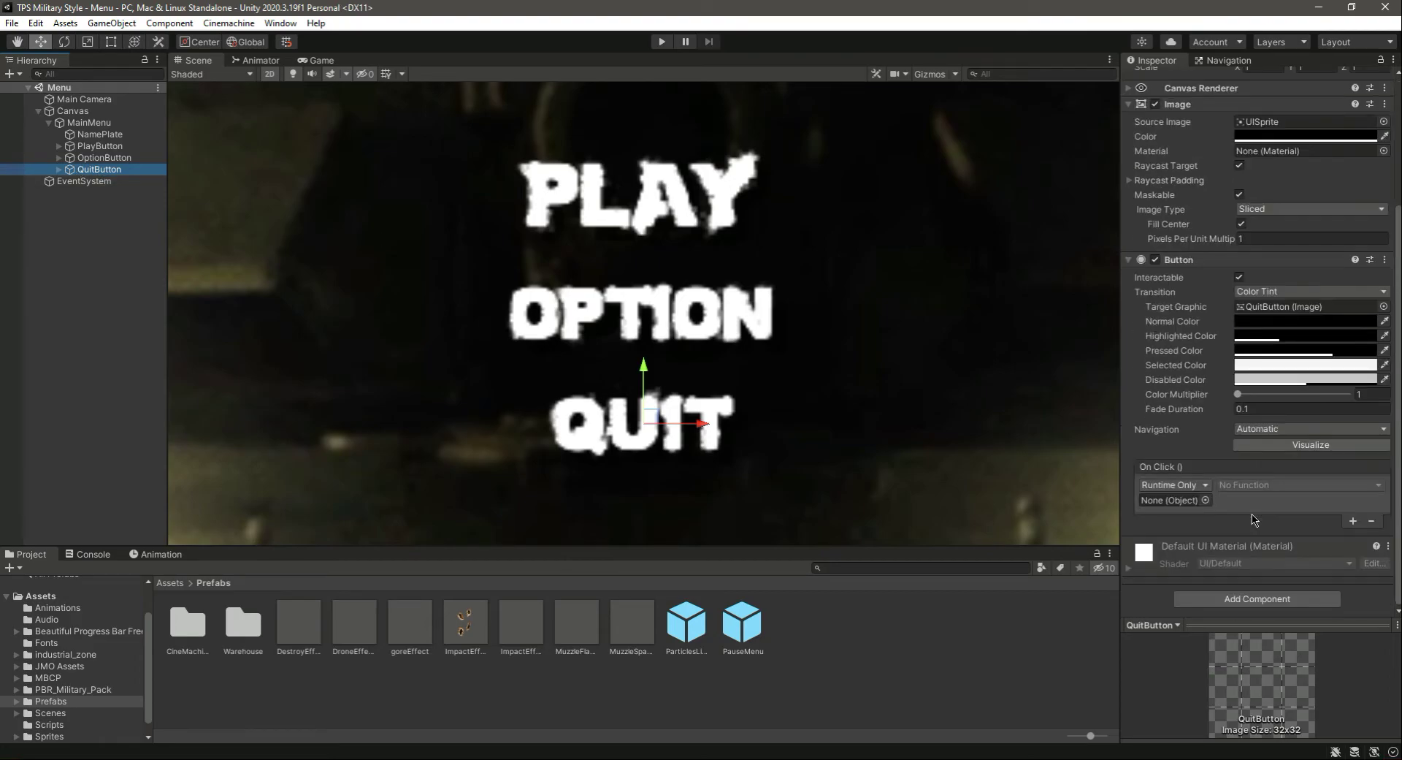
{"action": "scroll", "coordinate": [1223, 506], "scroll_direction": "up", "scroll_amount": 5}
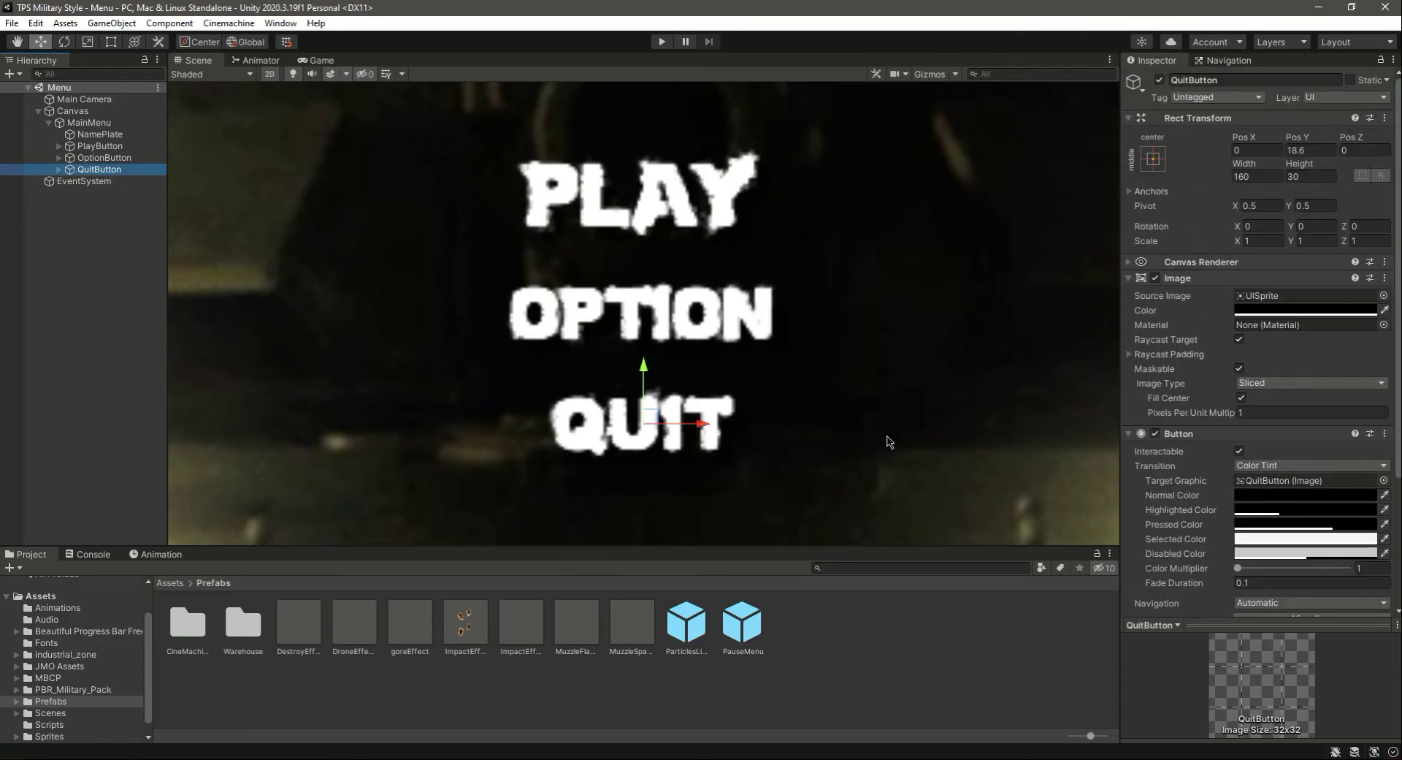
{"action": "left_click", "coordinate": [662, 42]}
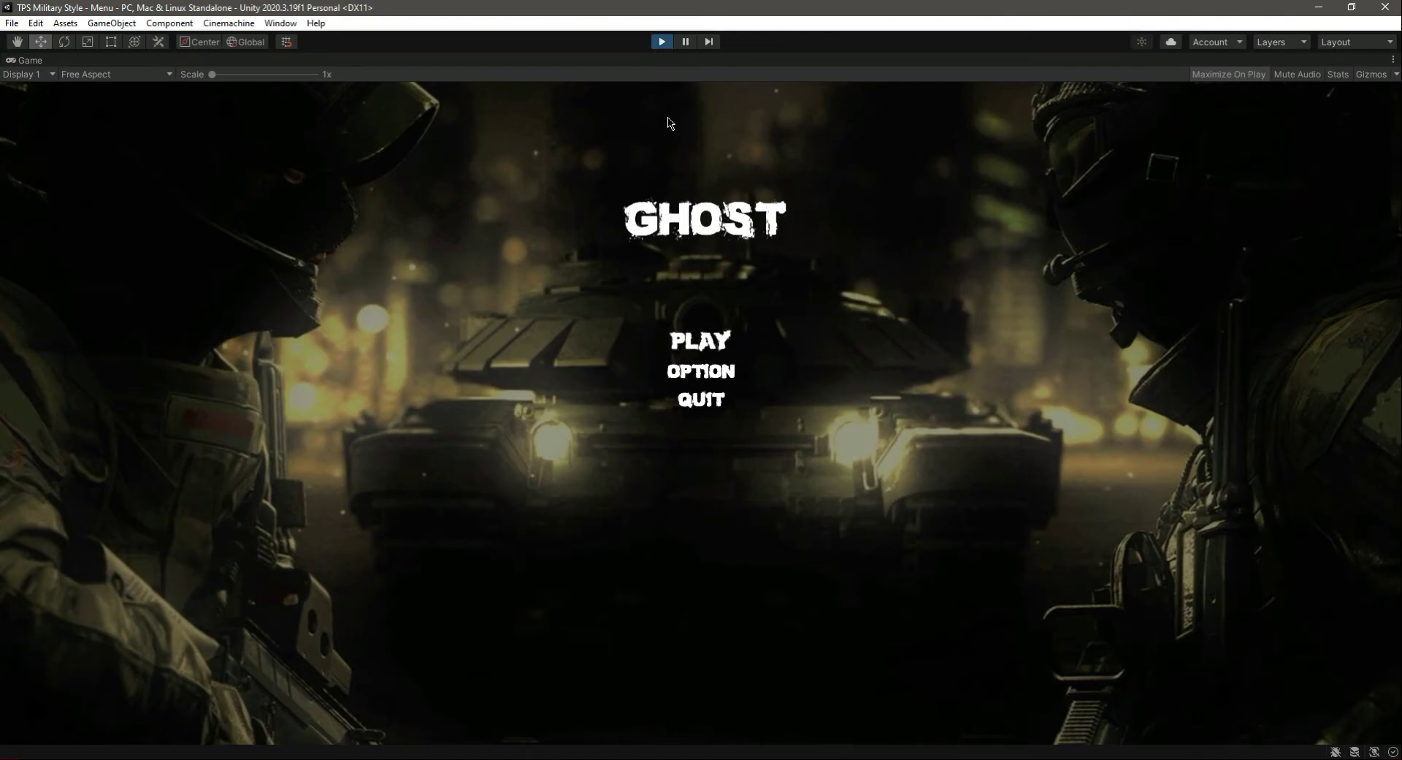
{"action": "left_click", "coordinate": [661, 42]}
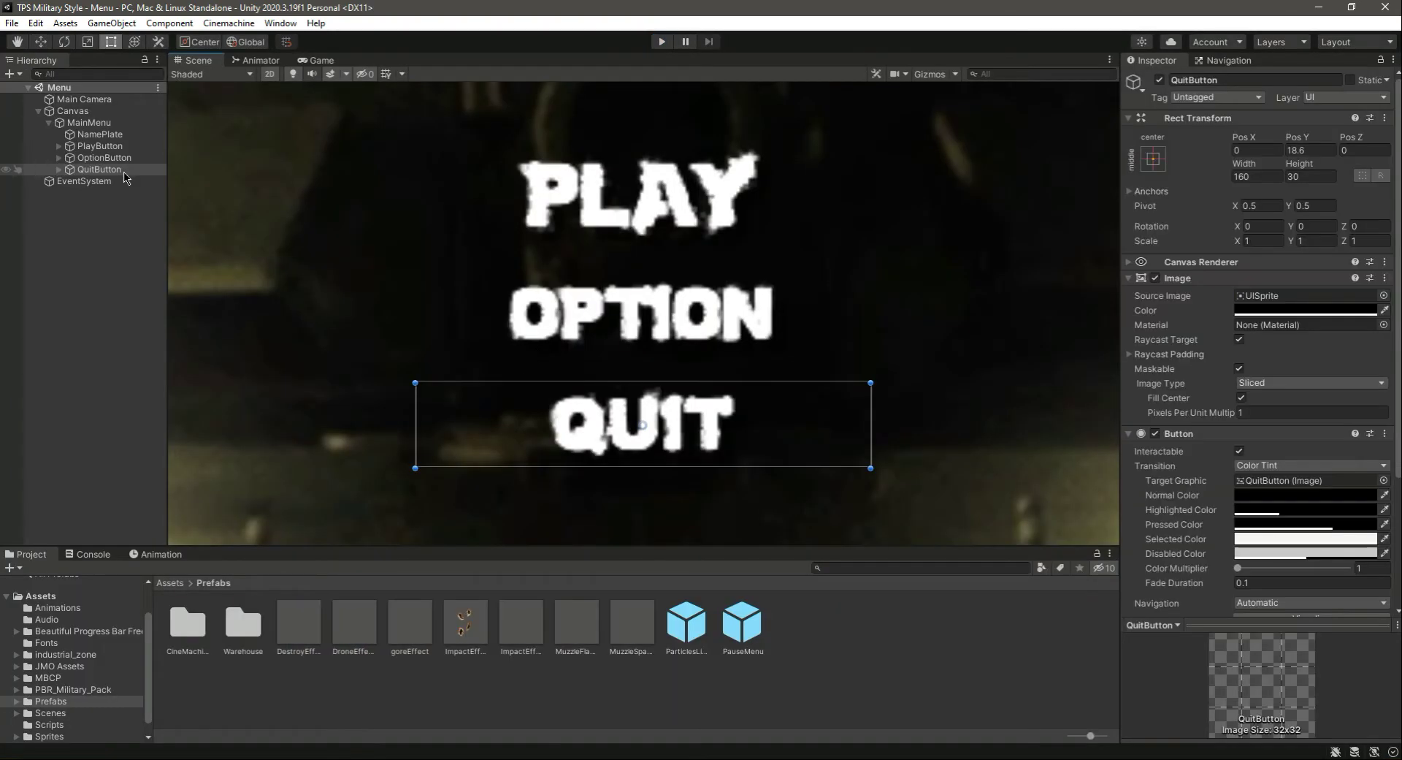
Step: Create a C# script named MainMenu in the Scripts folder
{"action": "left_click", "coordinate": [71, 112]}
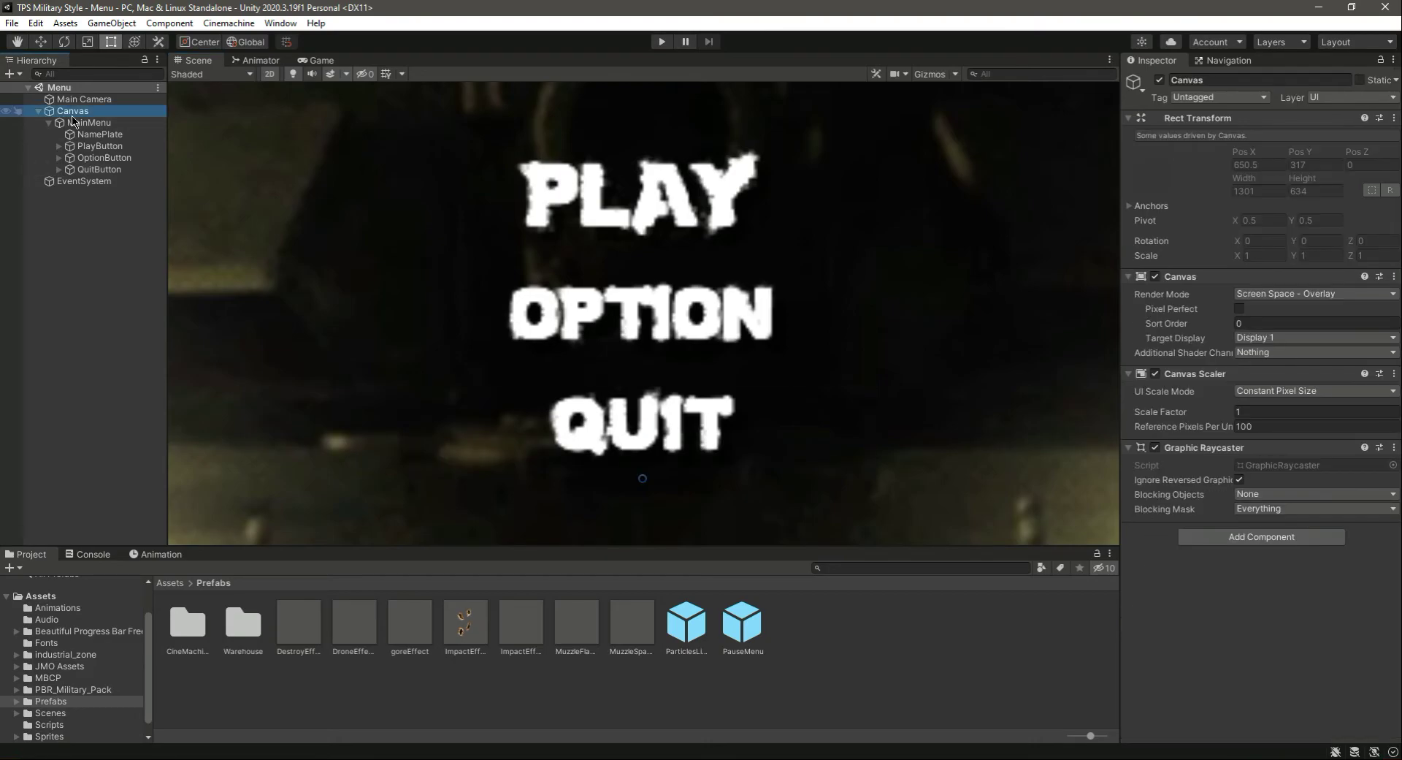
{"action": "left_click", "coordinate": [65, 726]}
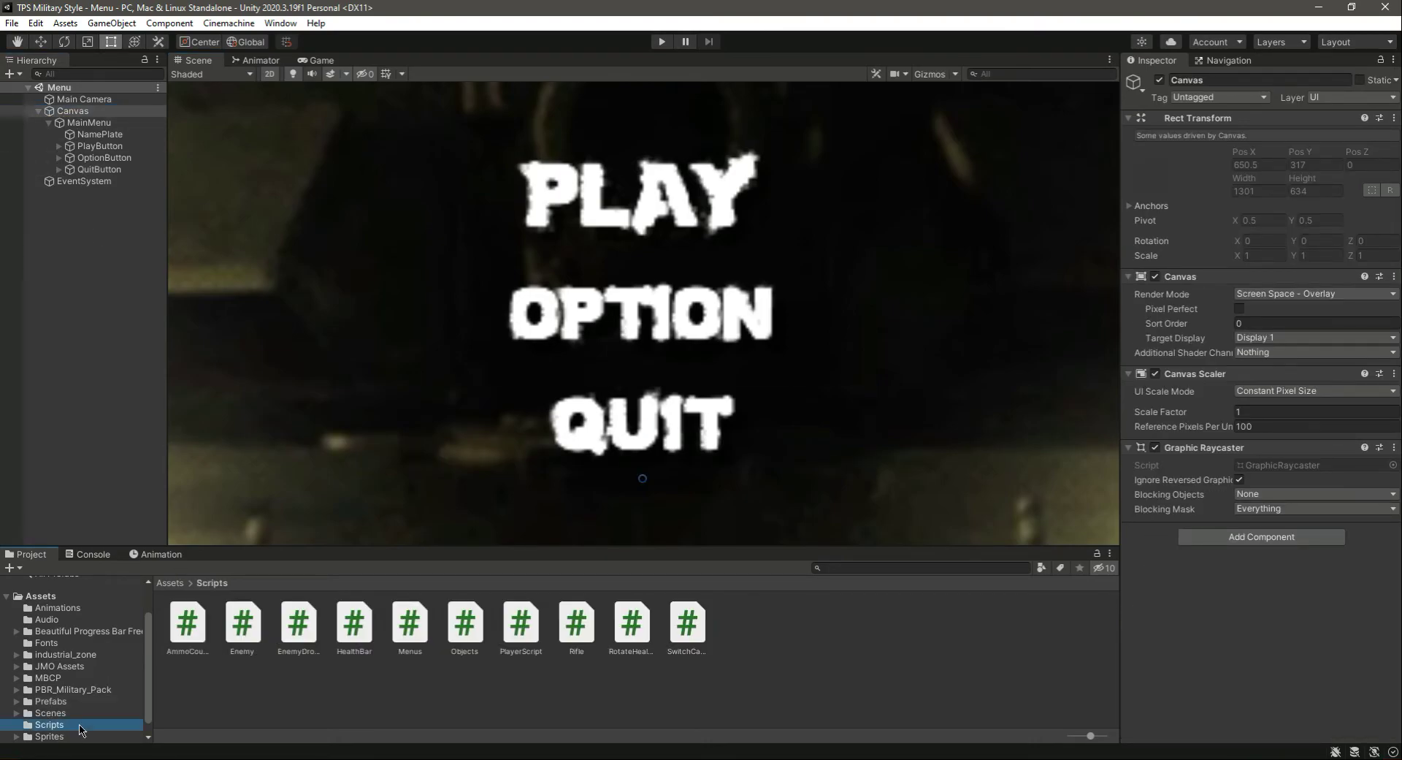
{"action": "right_click", "coordinate": [432, 691]}
{"action": "mouse_move", "coordinate": [610, 303]}
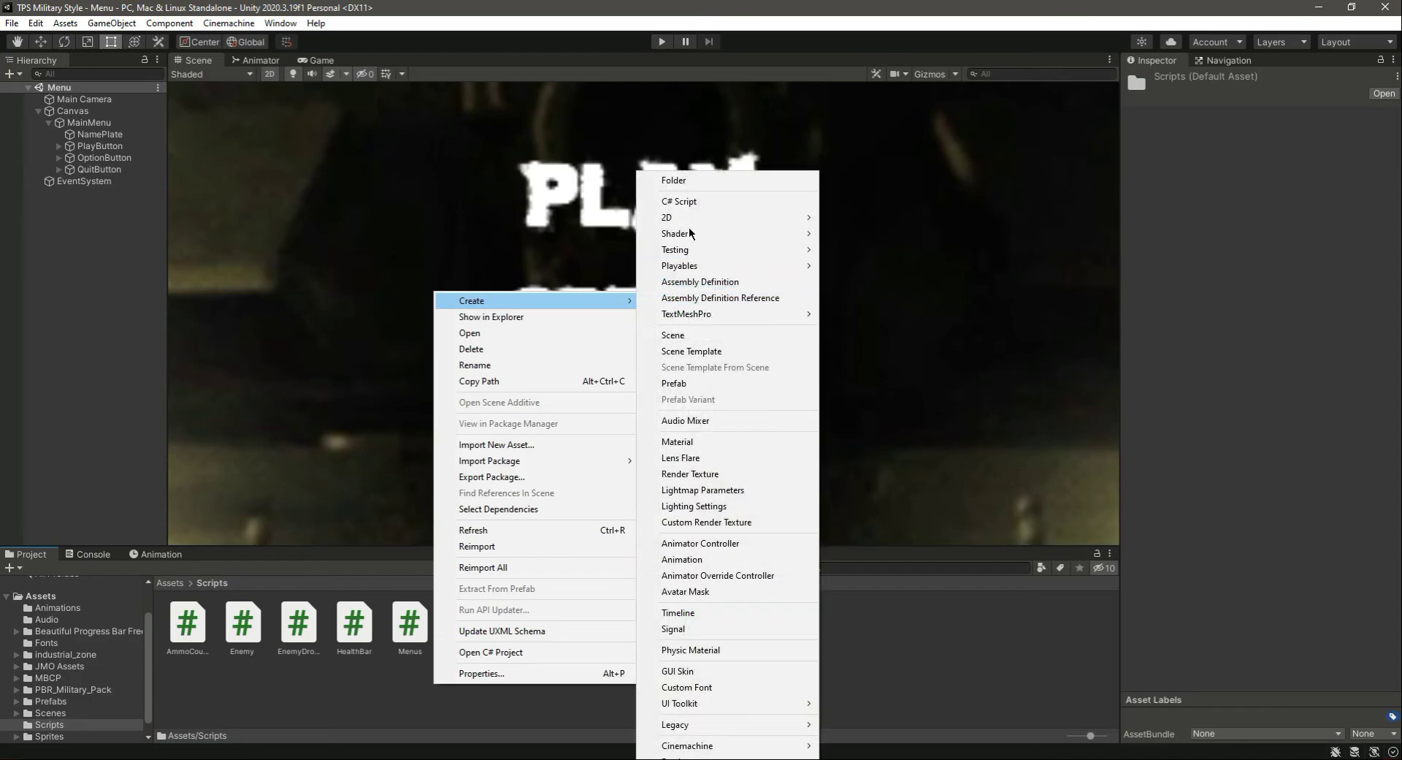
{"action": "left_click", "coordinate": [701, 200]}
{"action": "type", "text": "MainMenu"}
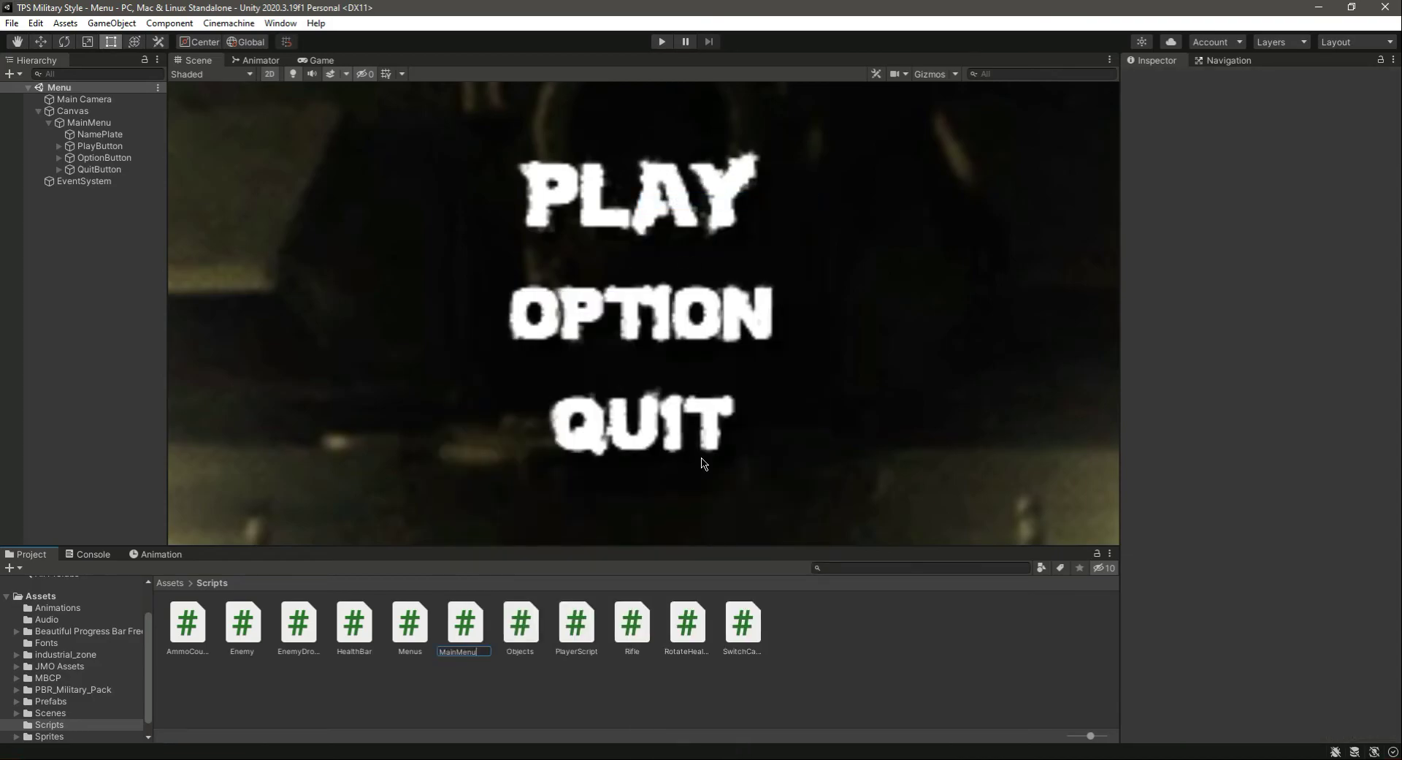
{"action": "key", "text": "Return"}
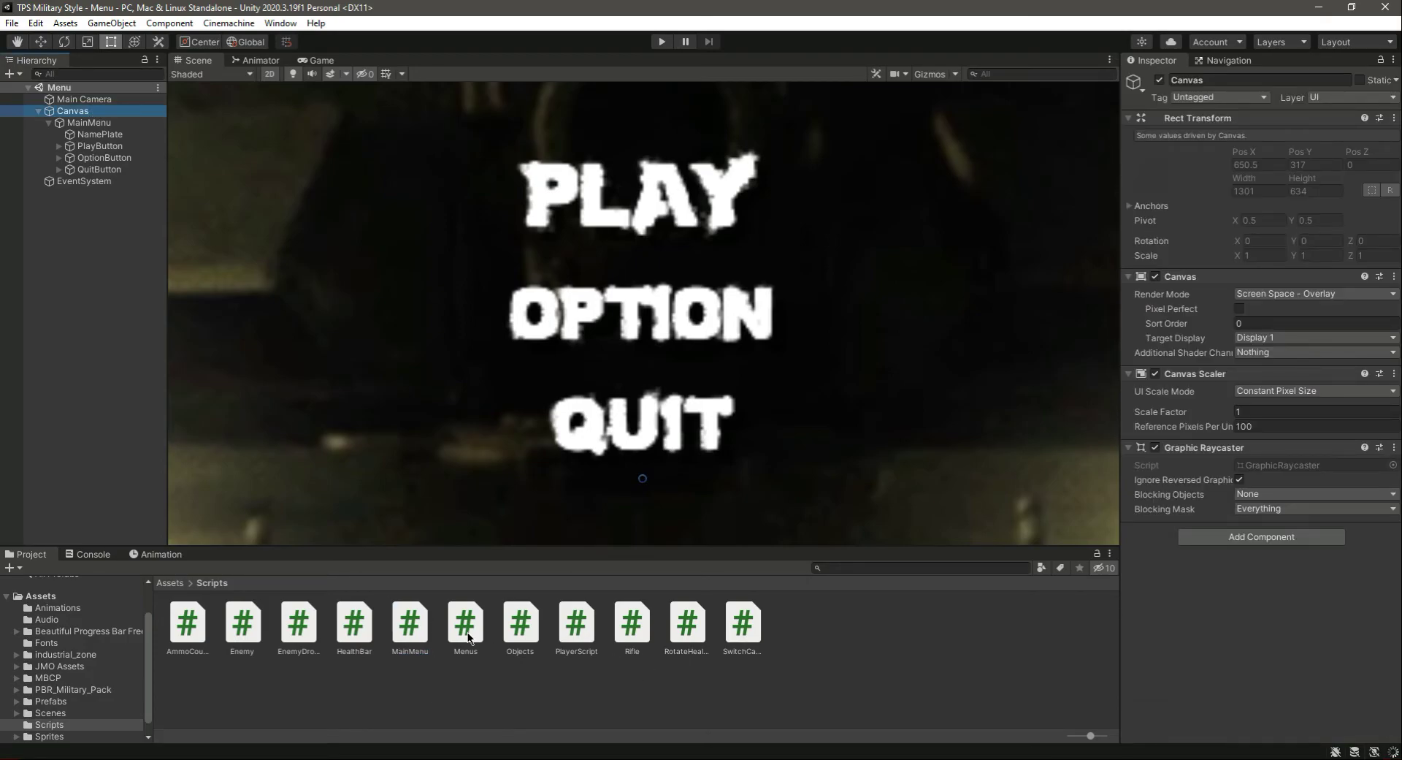
Step: Attach the MainMenu script to the Canvas object and save the scene
{"action": "left_click", "coordinate": [411, 630]}
{"action": "left_click_drag", "start_coordinate": [413, 638], "coordinate": [1260, 532]}
{"action": "key", "text": "ctrl+s"}
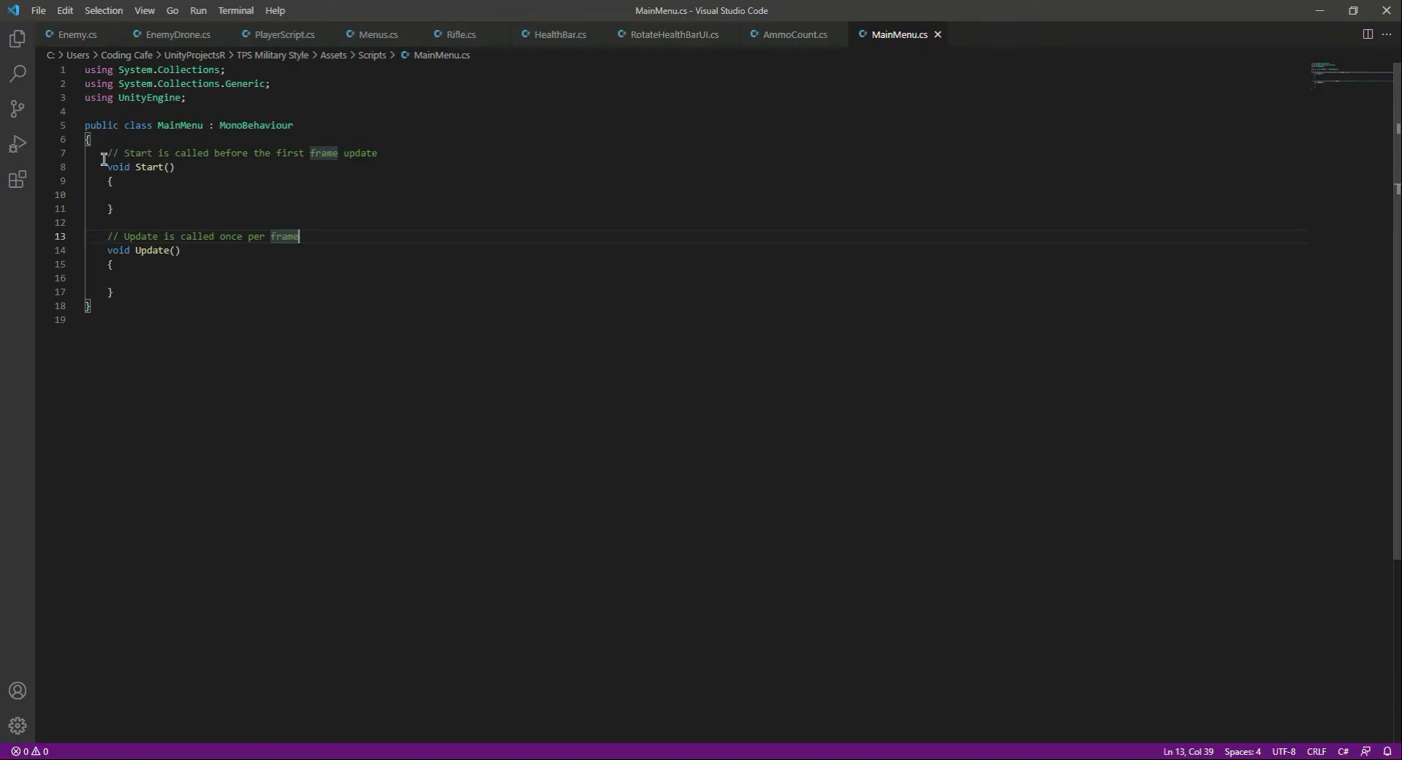
Step: In Visual Studio Code, replace the default Start and Update methods of MainMenu.cs with an empty public void OnPlayButton() method
{"action": "left_click_drag", "start_coordinate": [105, 156], "coordinate": [203, 289]}
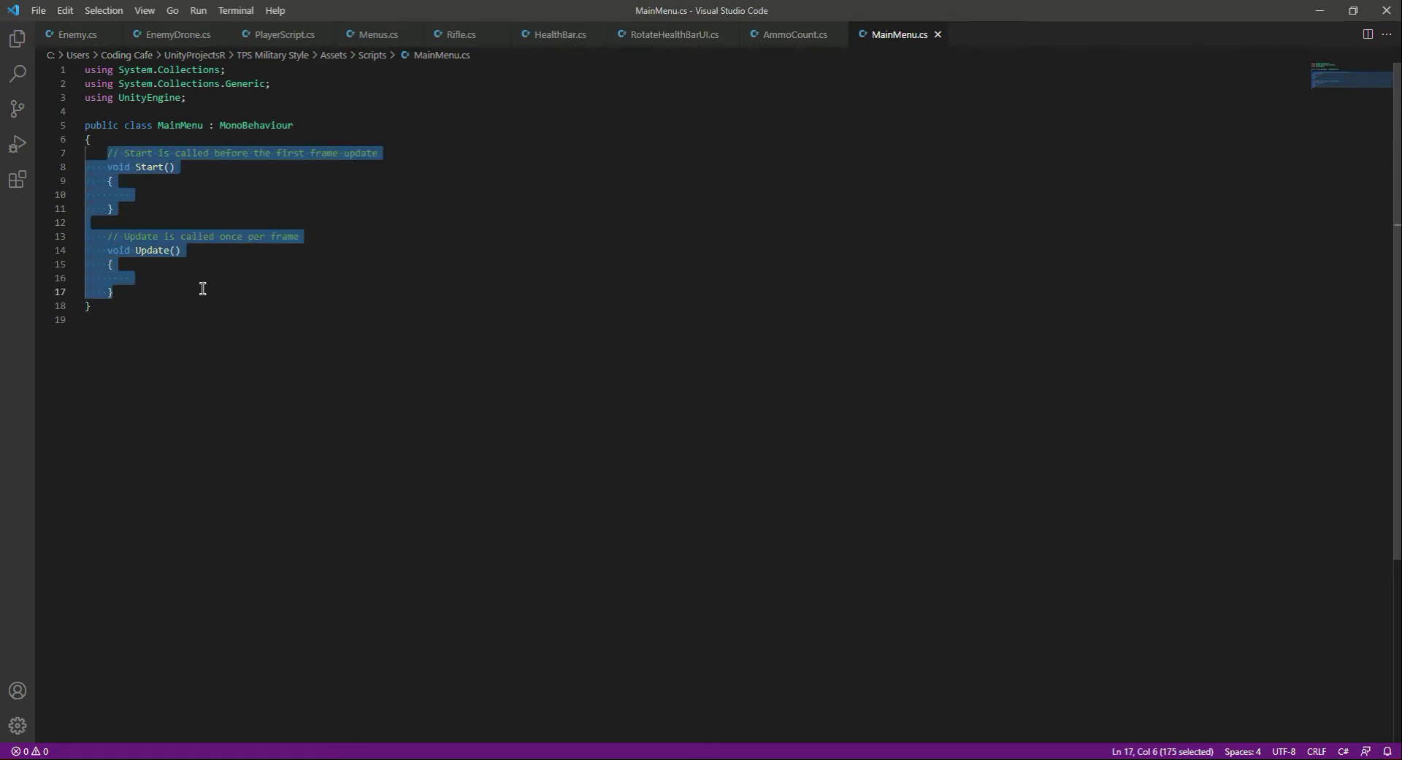
{"action": "key", "text": "BackSpace"}
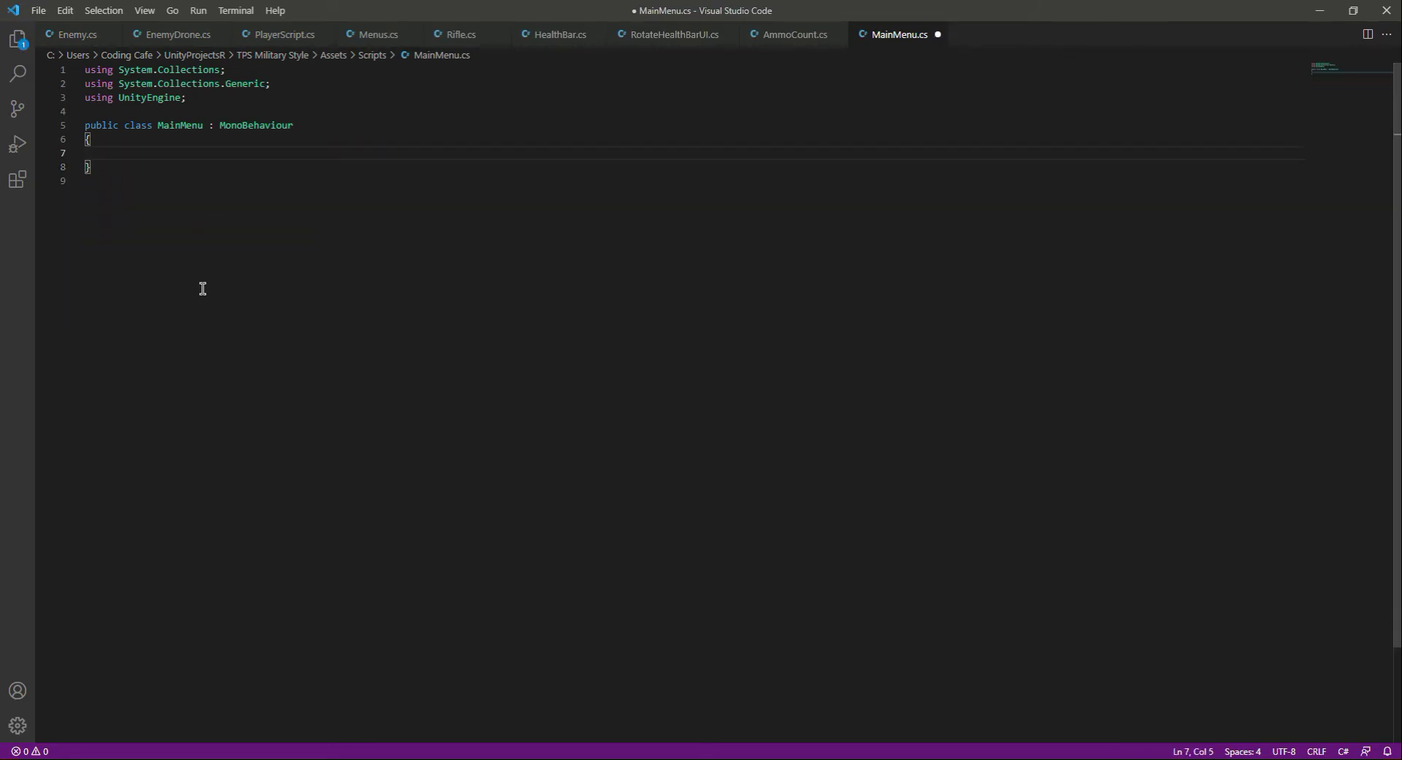
{"action": "type", "text": "public void OnPla"}
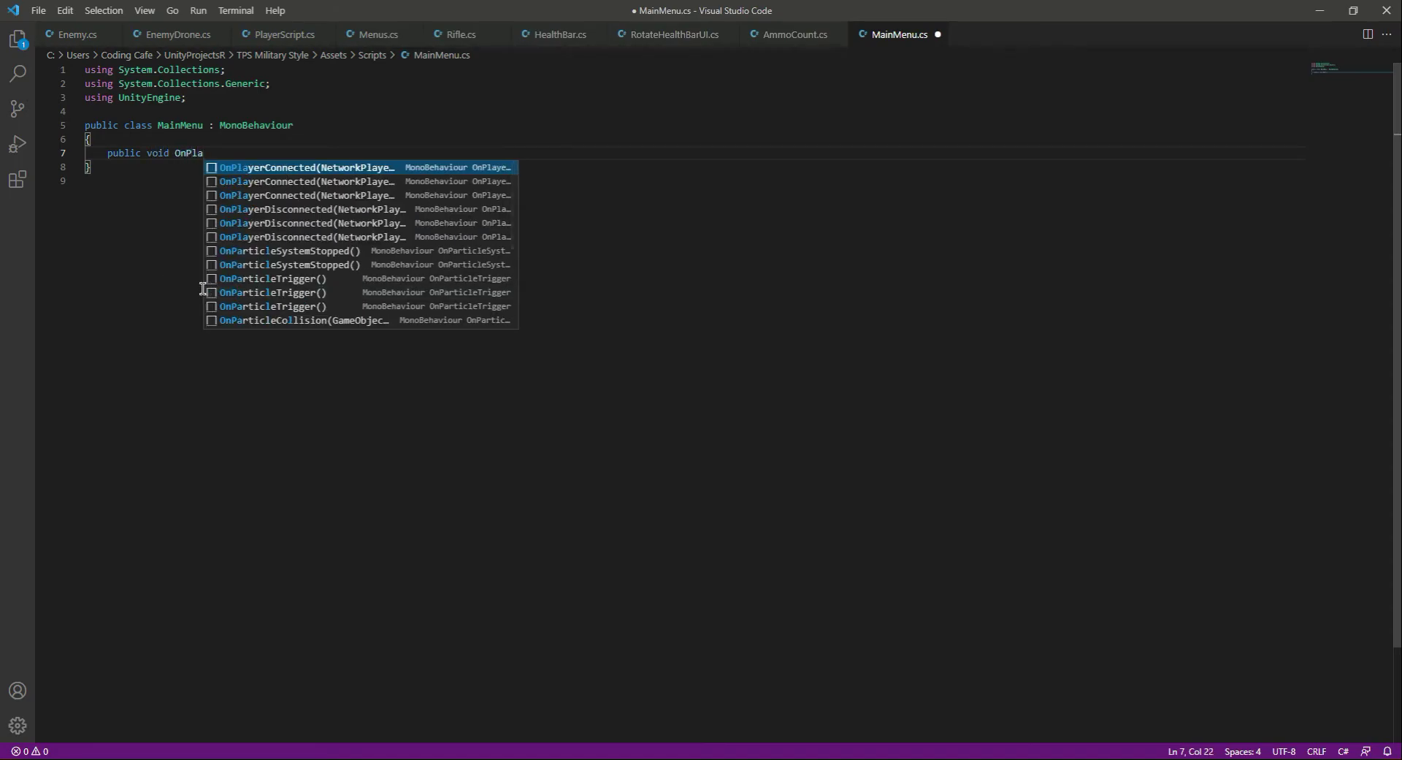
{"action": "type", "text": "yButton"}
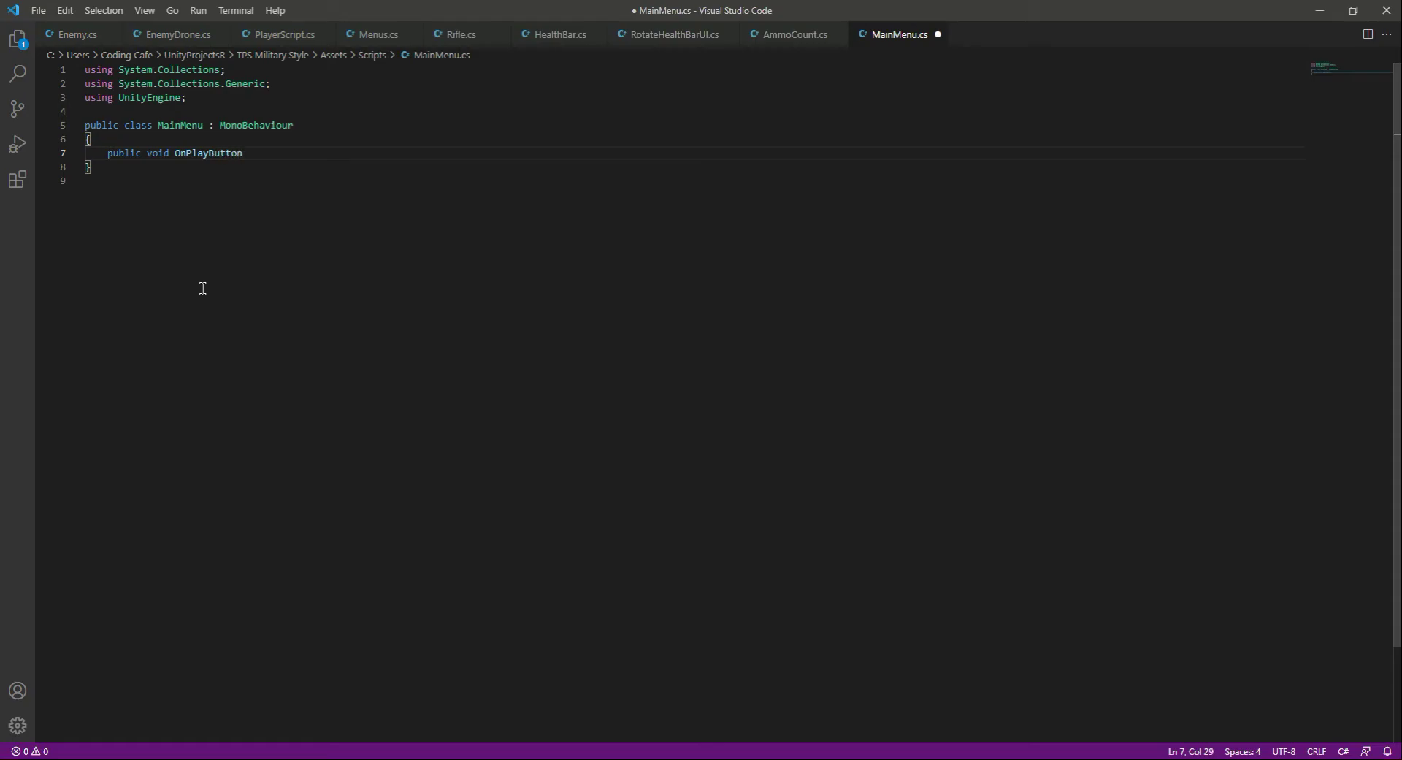
{"action": "type", "text": "("}
{"action": "key", "text": "Return"}
{"action": "type", "text": "{"}
{"action": "key", "text": "Return"}
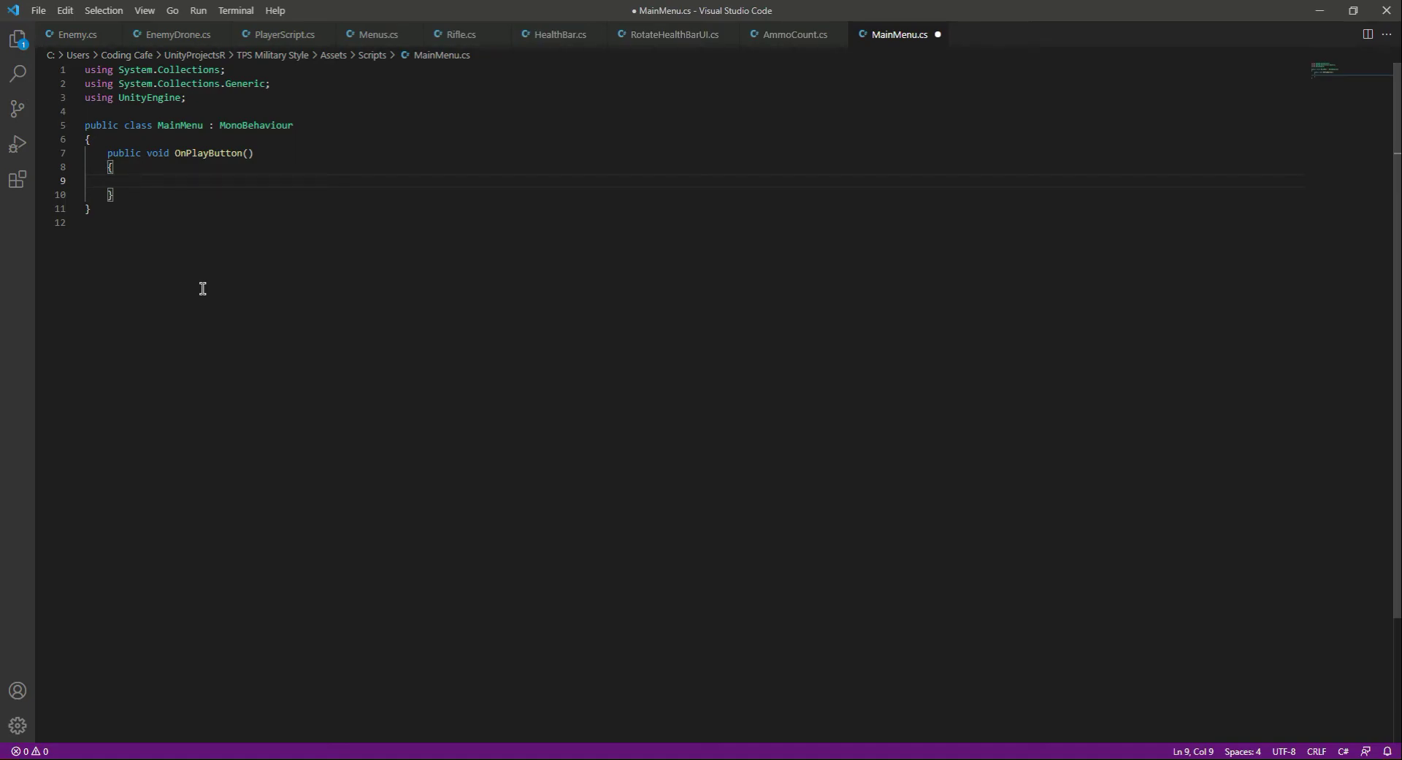
Step: Copy the SceneManager.LoadScene("Mission"); line from the Restart method in Menus.cs into OnPlayButton in MainMenu.cs
{"action": "left_click", "coordinate": [375, 34]}
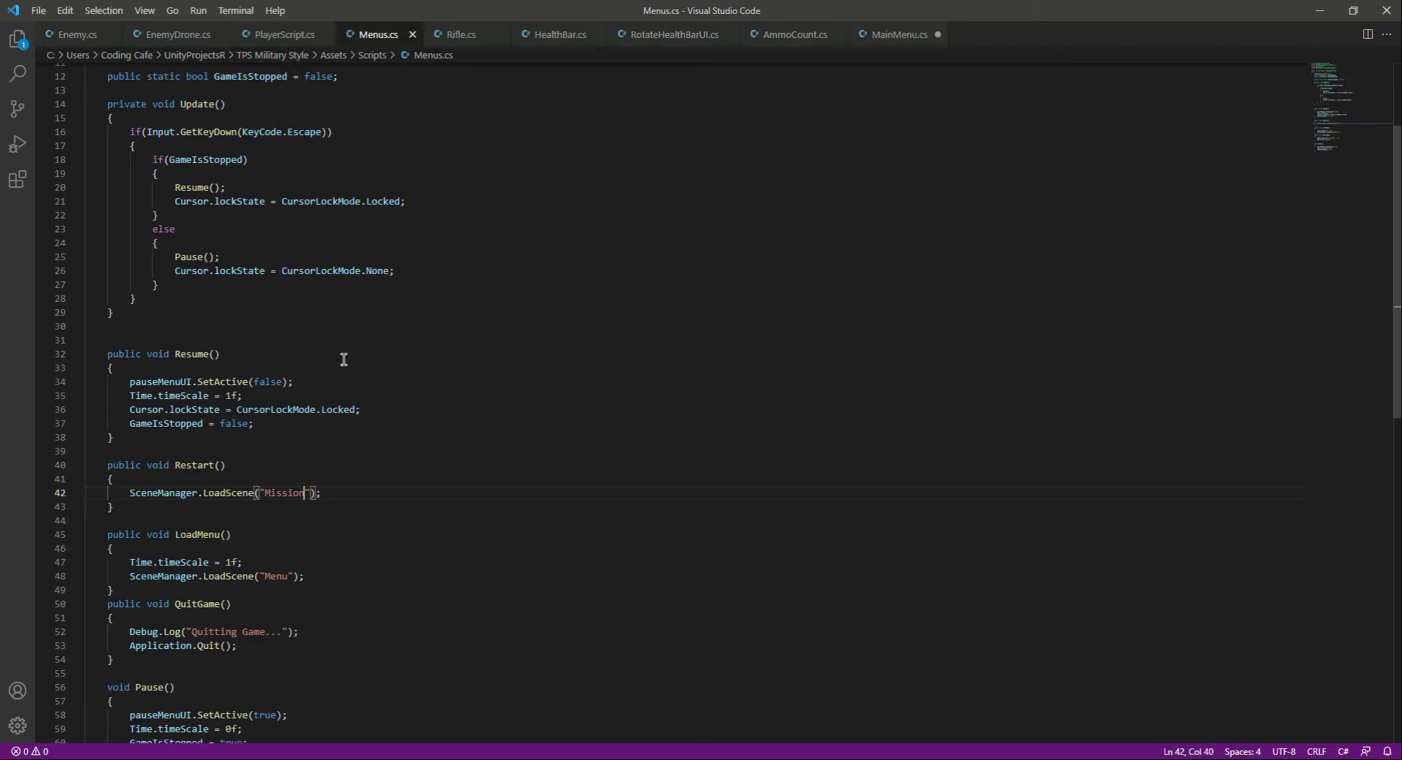
{"action": "double_click", "coordinate": [133, 493]}
{"action": "left_click", "coordinate": [361, 488], "text": "shift"}
{"action": "key", "text": "ctrl+c"}
{"action": "left_click", "coordinate": [891, 34]}
{"action": "key", "text": "ctrl+v"}
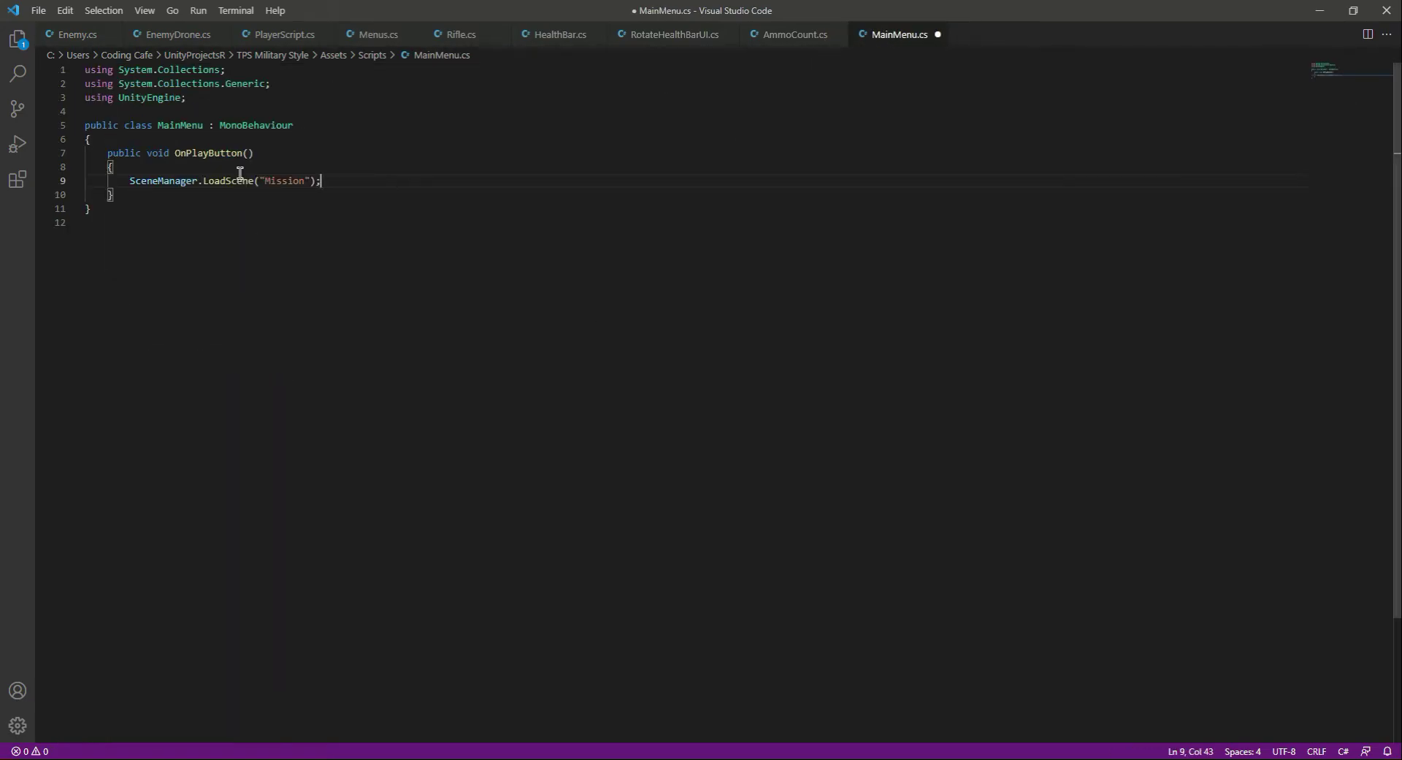
Step: Add using UnityEngine.SceneManagement; below the other using directives in MainMenu.cs and save the file
{"action": "left_click", "coordinate": [217, 94]}
{"action": "key", "text": "Return"}
{"action": "type", "text": "using"}
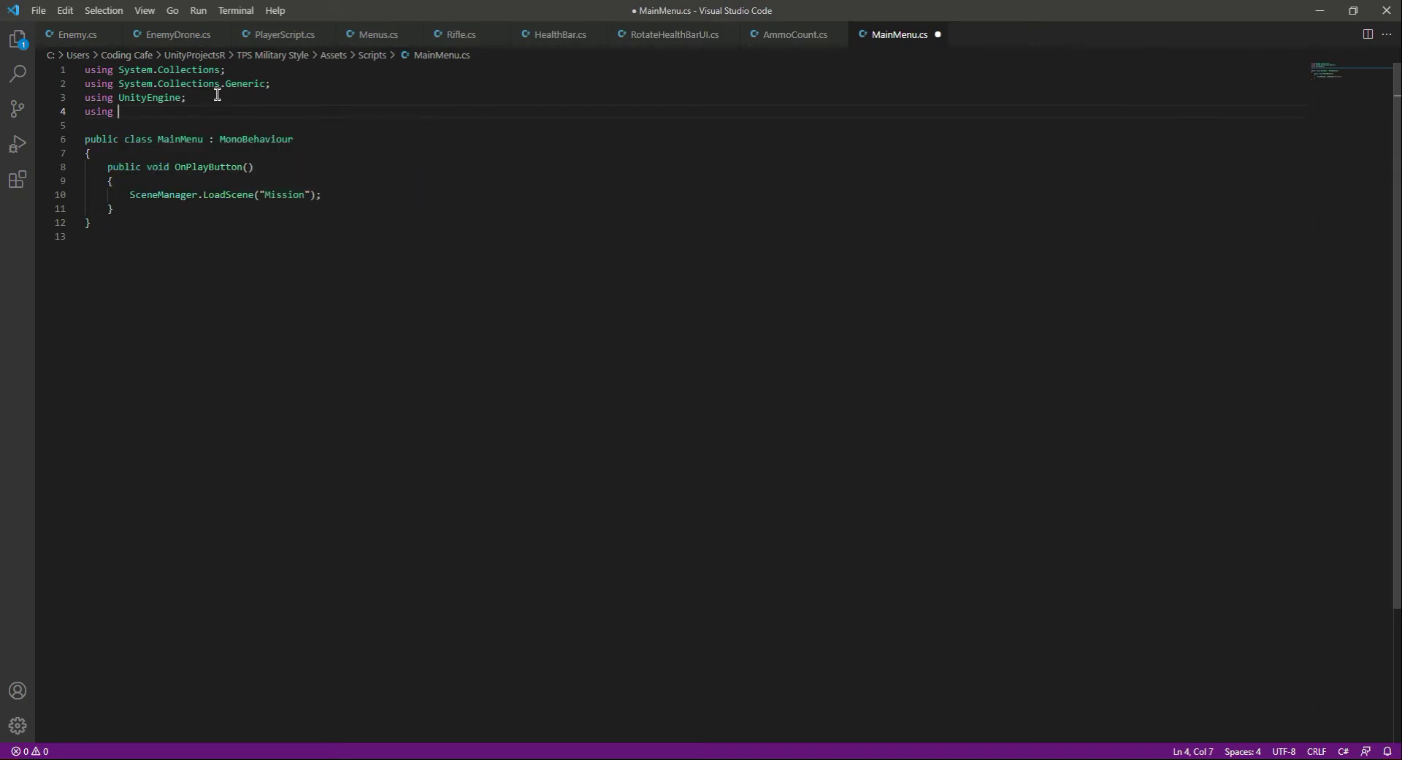
{"action": "type", "text": " UnityEngine.SceneManagement;"}
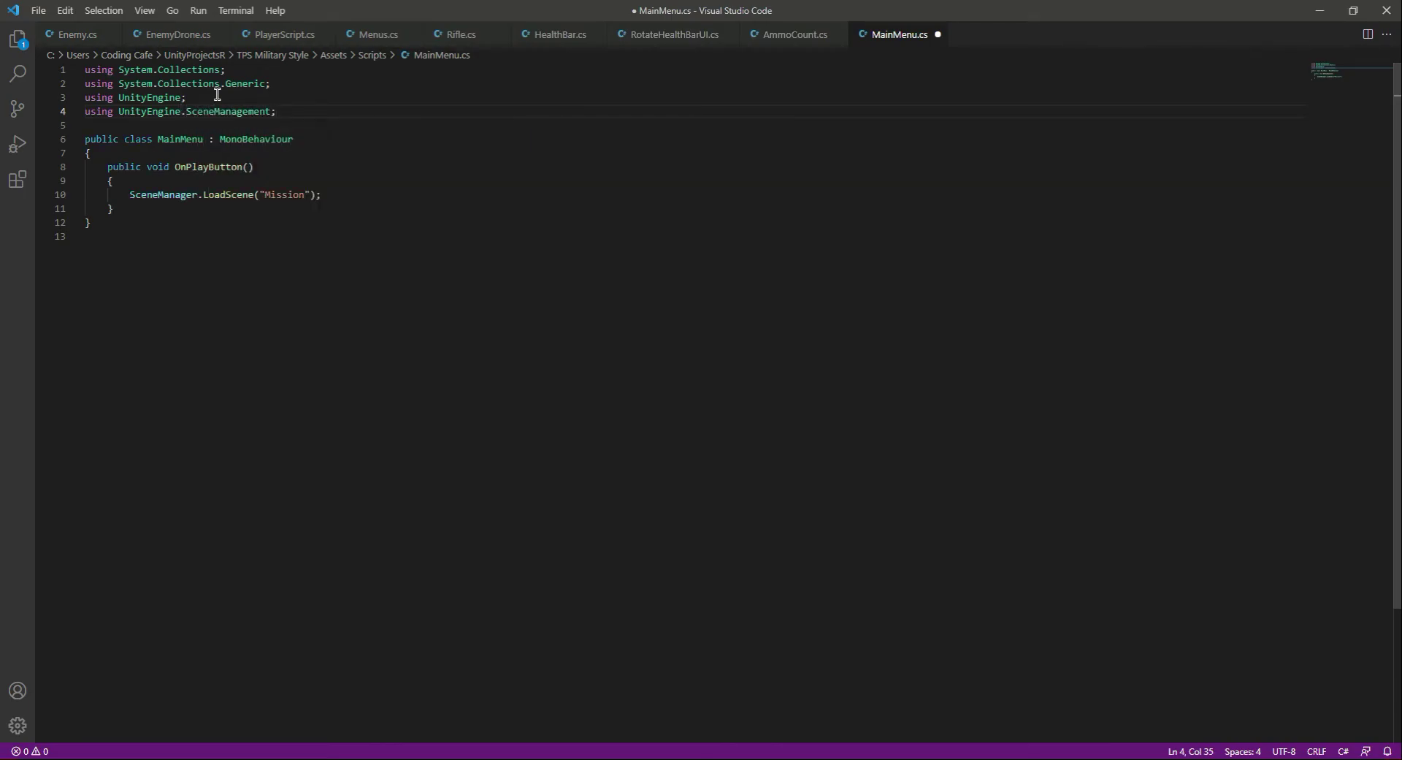
{"action": "key", "text": "ctrl+s"}
{"action": "left_click", "coordinate": [120, 216]}
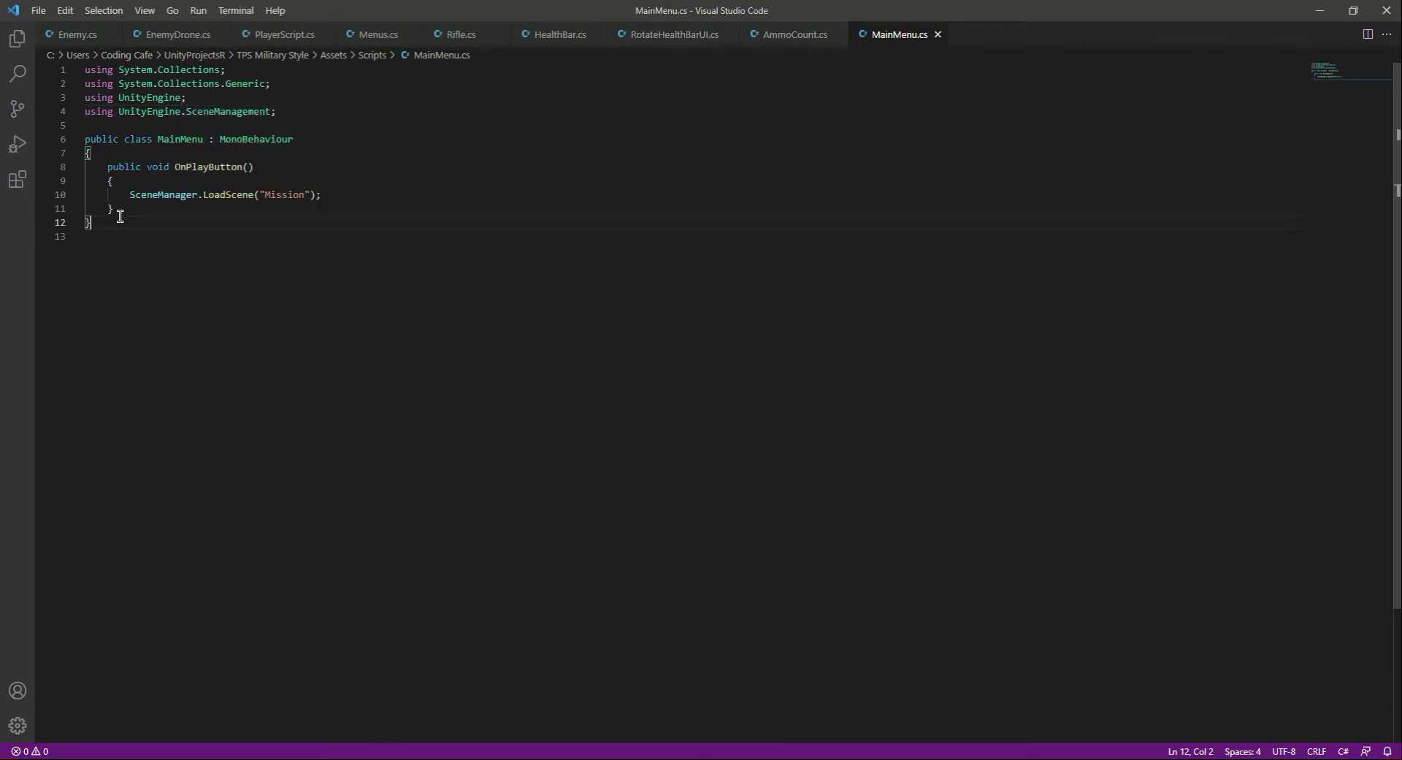
Step: Add an empty public void OnExitButton() method below OnPlayButton in MainMenu.cs
{"action": "key", "text": "Up"}
{"action": "key", "text": "Return"}
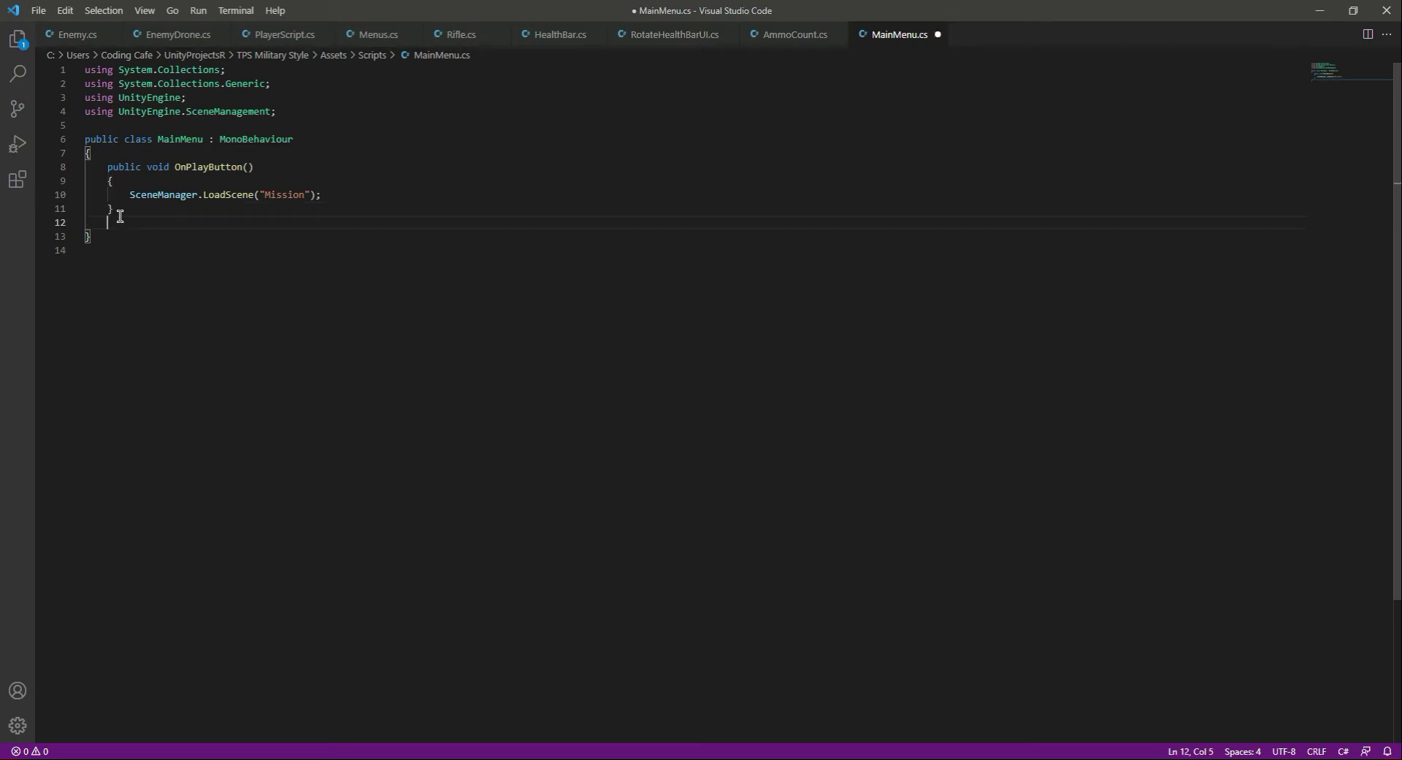
{"action": "type", "text": "public void OnEx"}
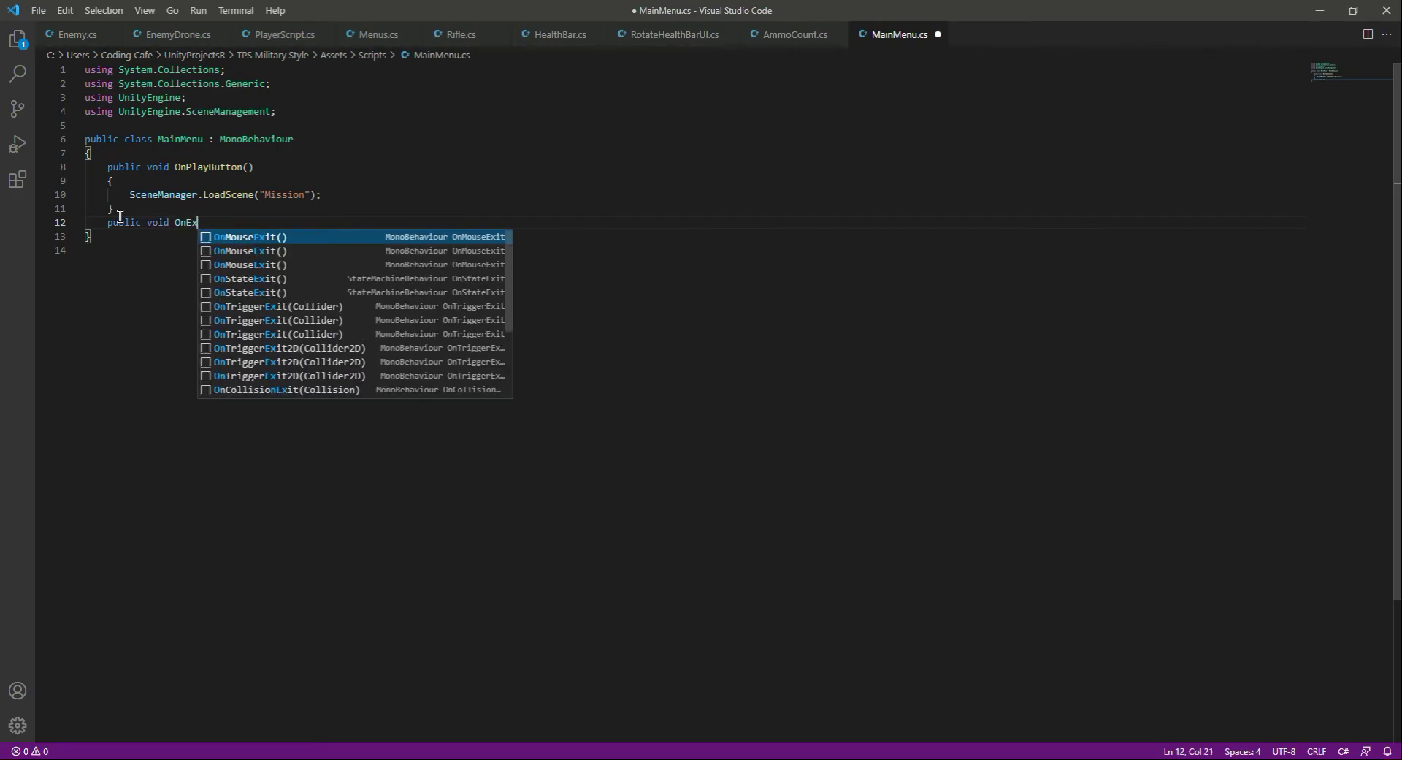
{"action": "type", "text": "it"}
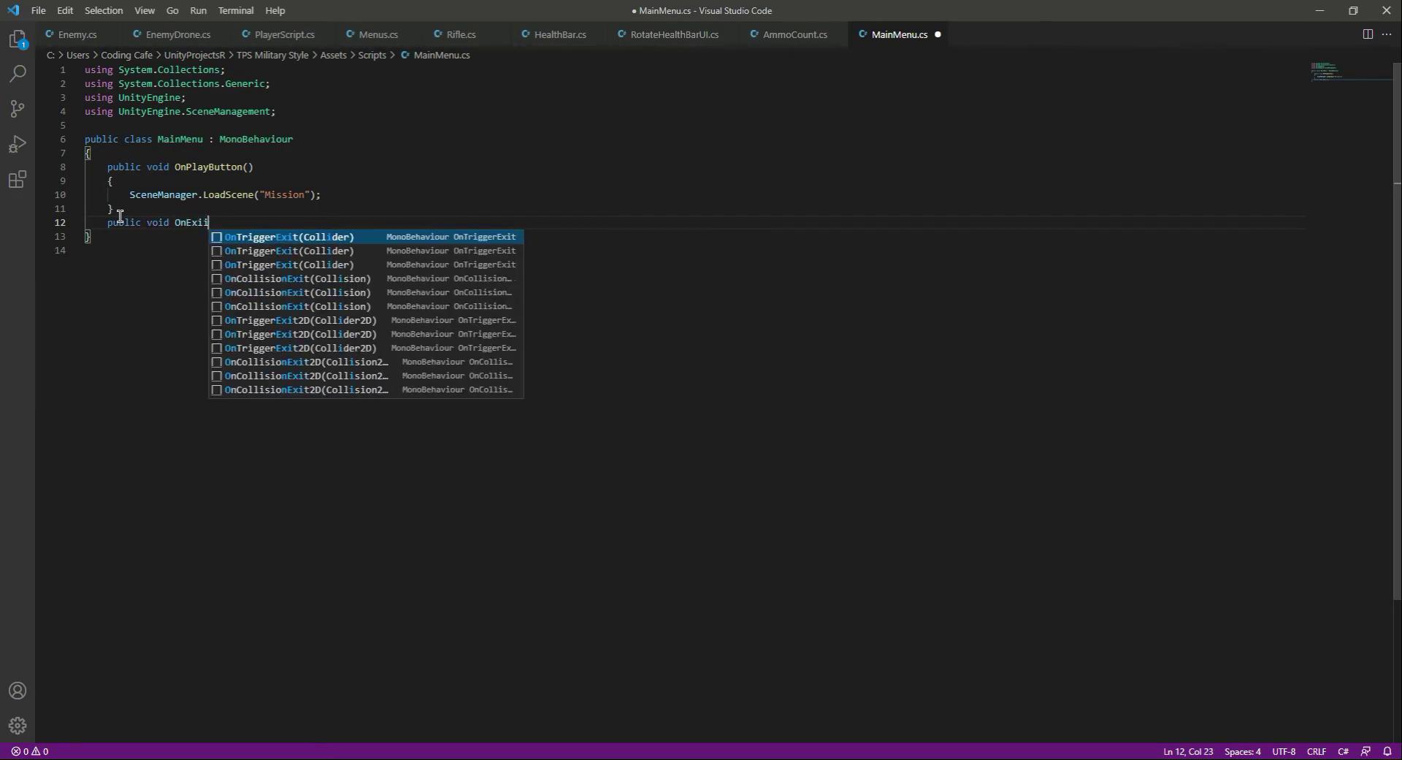
{"action": "type", "text": "Button("}
{"action": "key", "text": "Return"}
{"action": "type", "text": "{"}
{"action": "key", "text": "Return"}
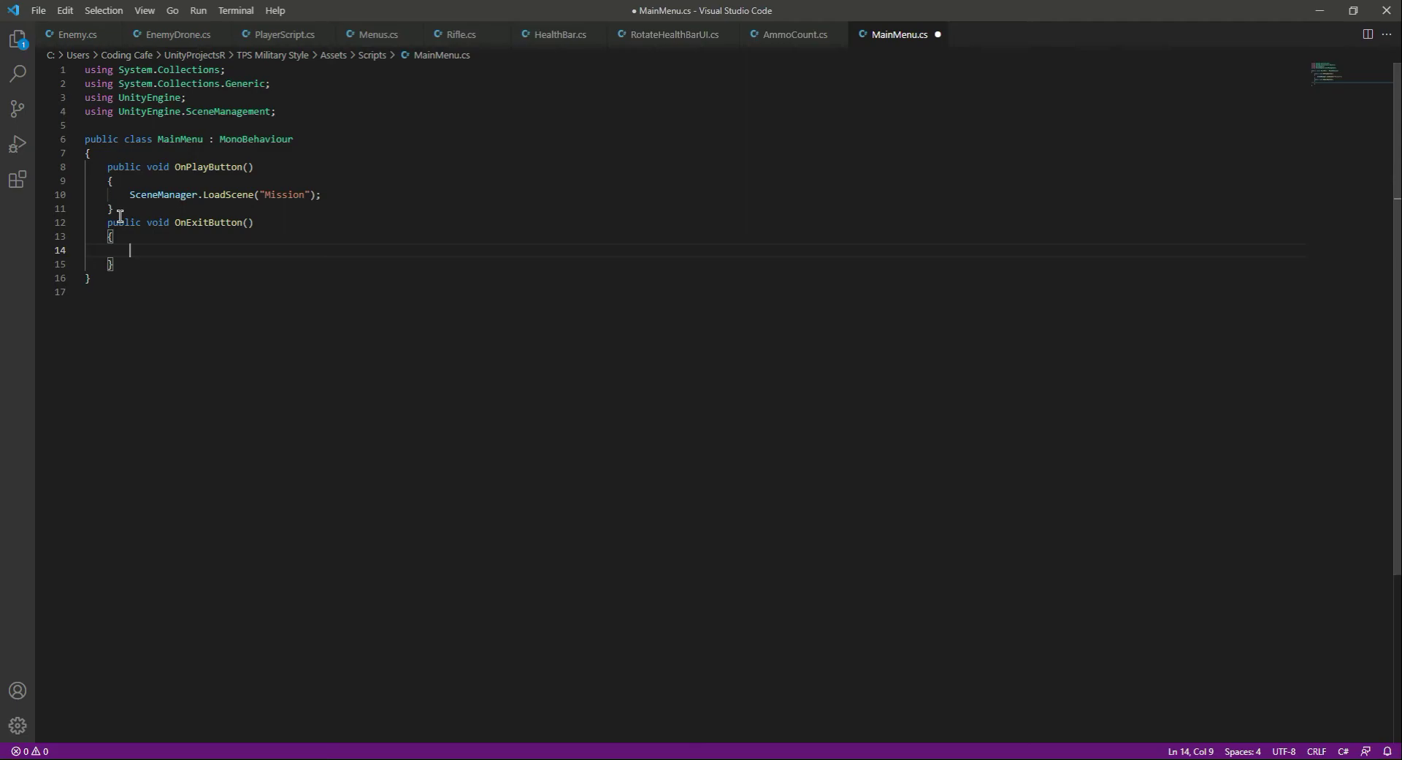
Step: Write an Application.Quit(); call inside the OnExitButton method, followed by a new line
{"action": "type", "text": "Application.QUit"}
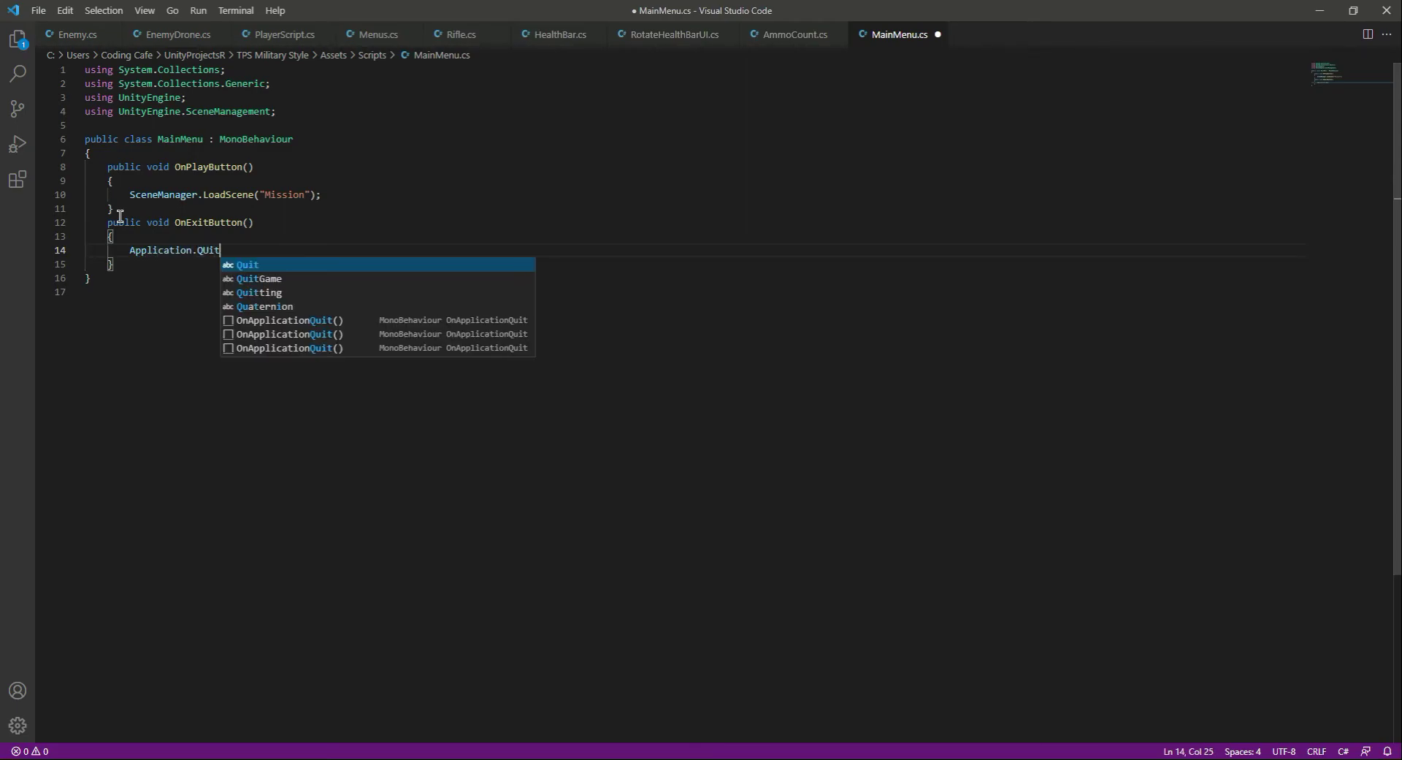
{"action": "key", "text": "Return"}
{"action": "type", "text": "()"}
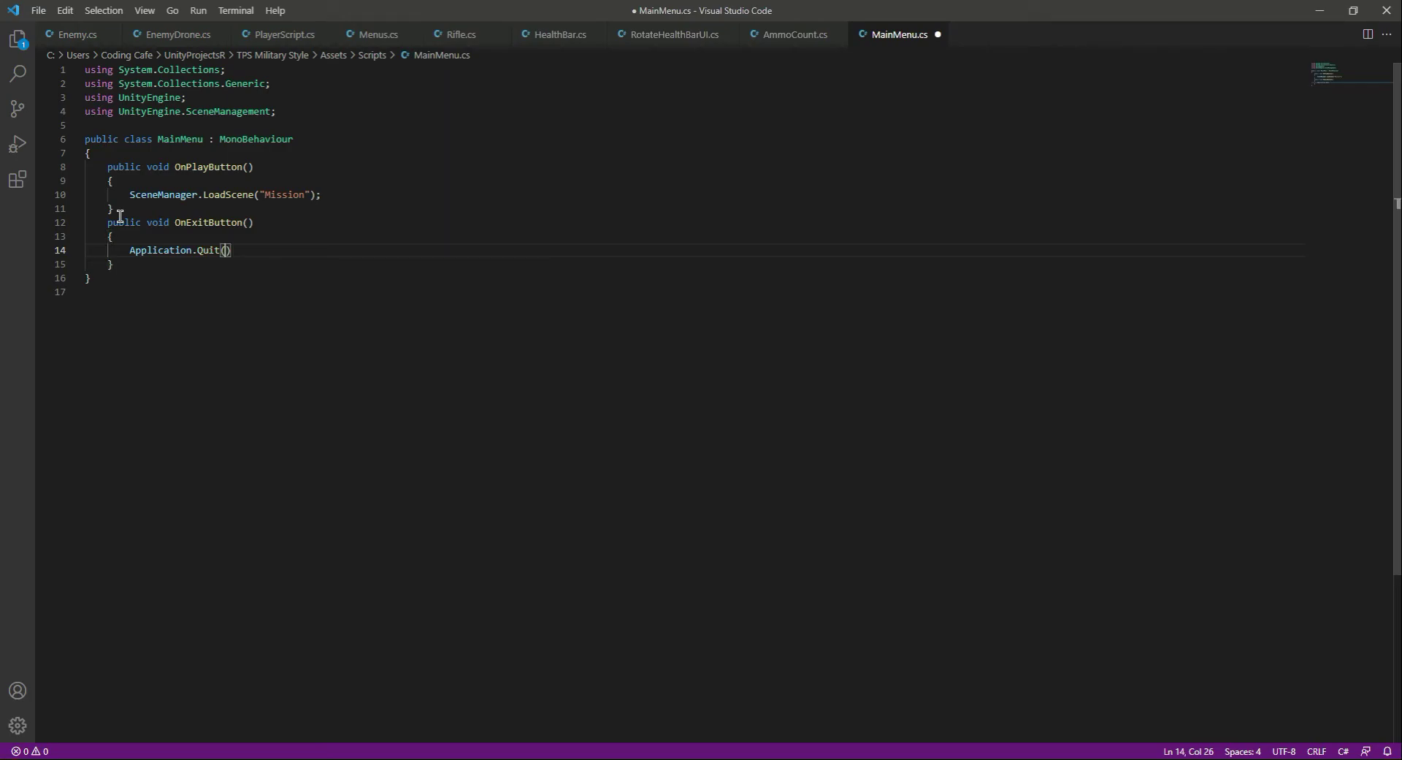
{"action": "type", "text": ";"}
{"action": "key", "text": "Return"}
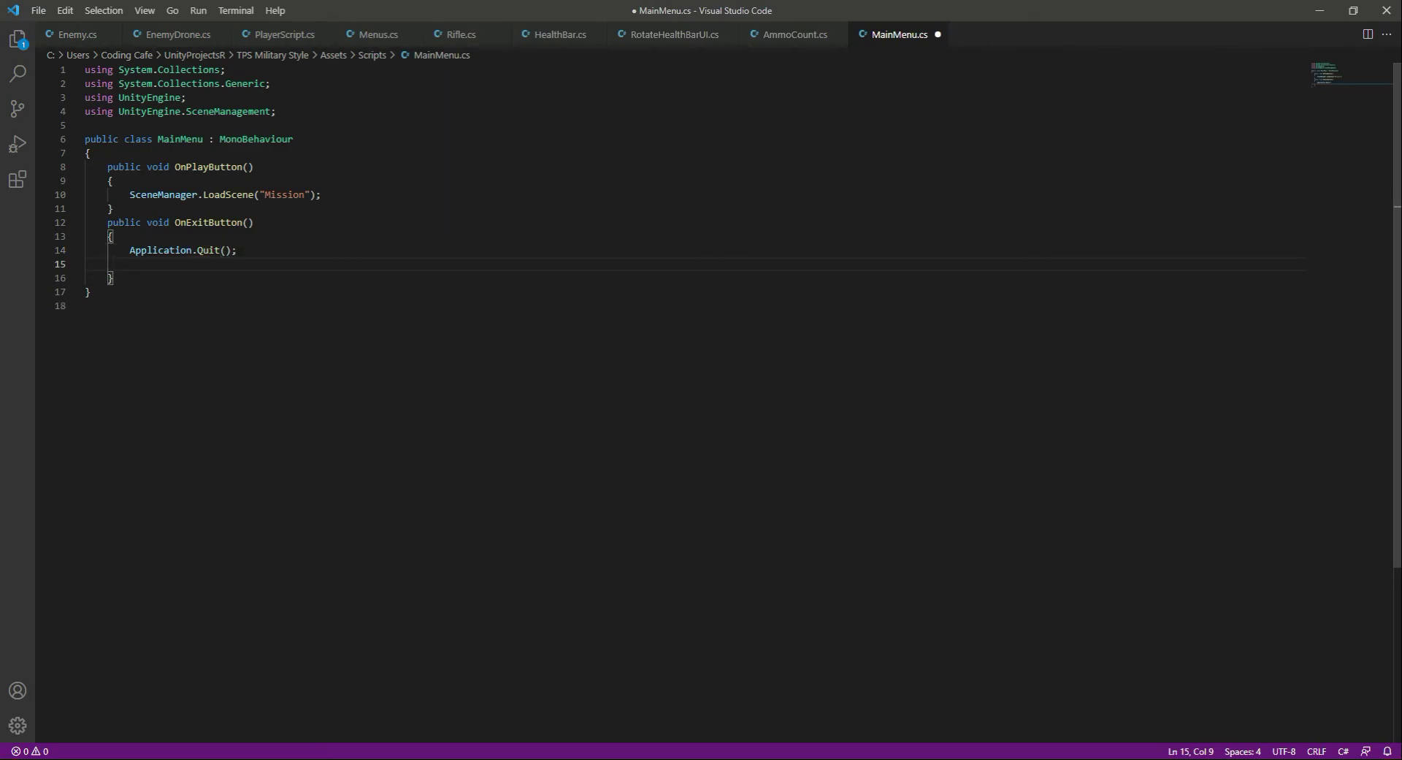
Step: Copy the Debug.Log("Quitting Game..."); line from QuitGame in Menus.cs to below Application.Quit(); in MainMenu.cs and save the file
{"action": "left_click", "coordinate": [377, 34]}
{"action": "scroll", "coordinate": [203, 532], "scroll_direction": "down", "scroll_amount": 4}
{"action": "left_click_drag", "start_coordinate": [125, 449], "coordinate": [312, 438]}
{"action": "left_click", "coordinate": [312, 452]}
{"action": "key", "text": "shift+Home"}
{"action": "key", "text": "ctrl+c"}
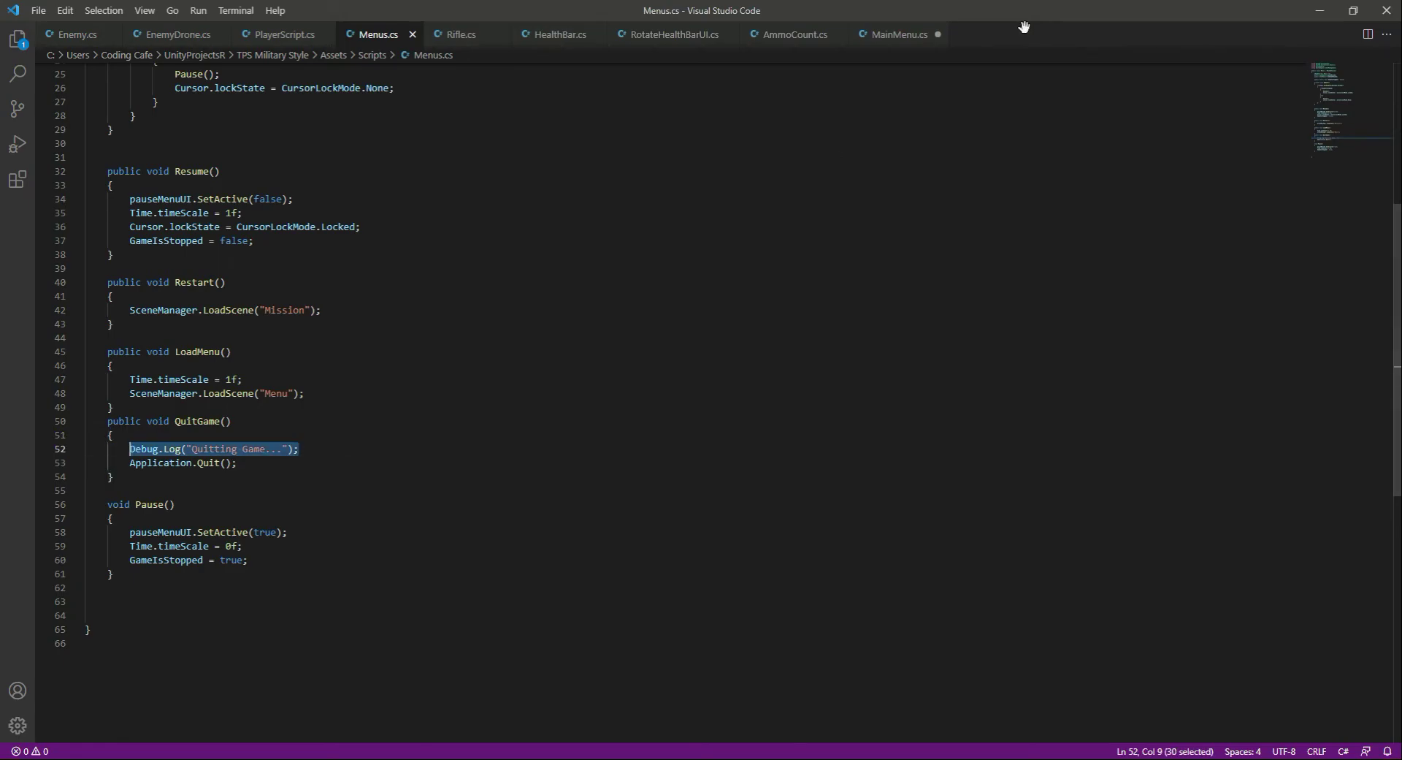
{"action": "left_click", "coordinate": [896, 39]}
{"action": "key", "text": "ctrl+v"}
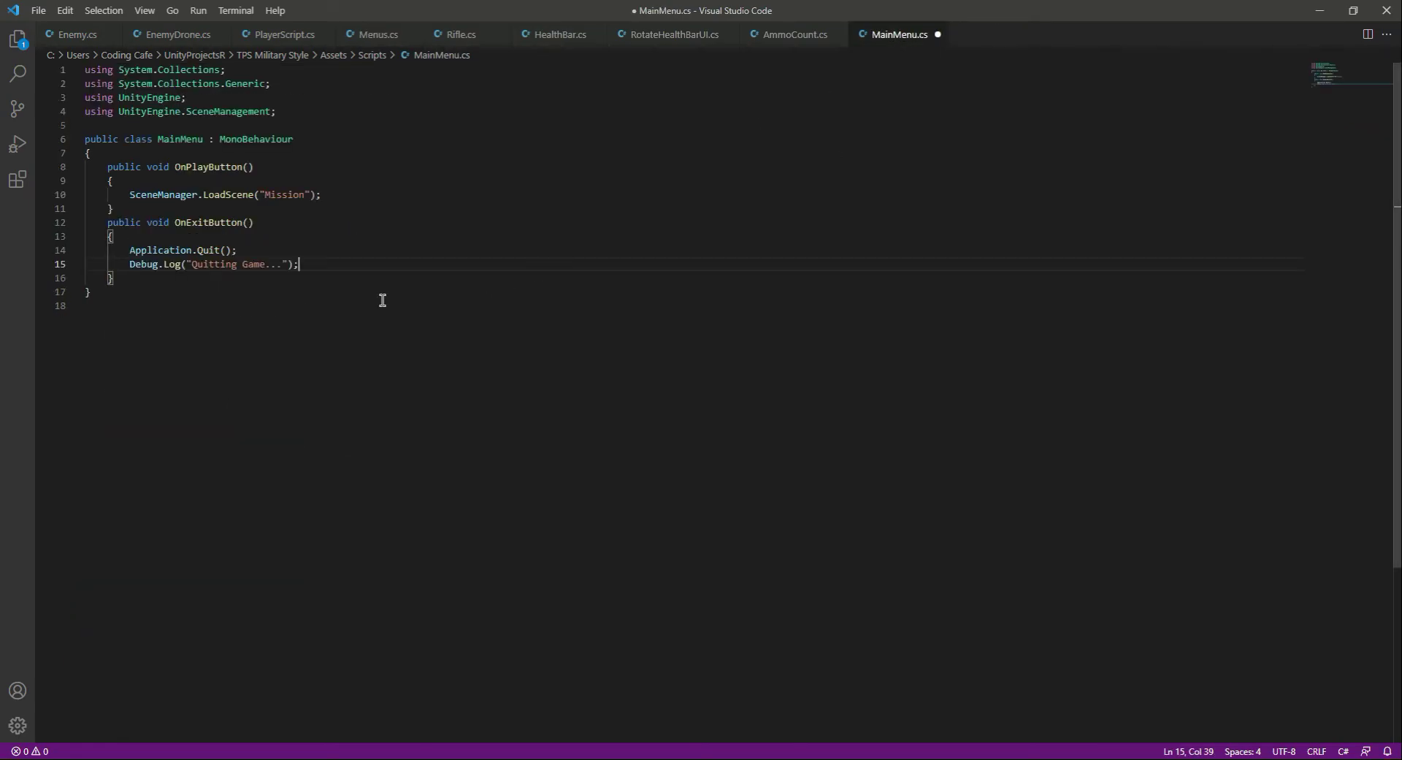
{"action": "key", "text": "ctrl+s"}
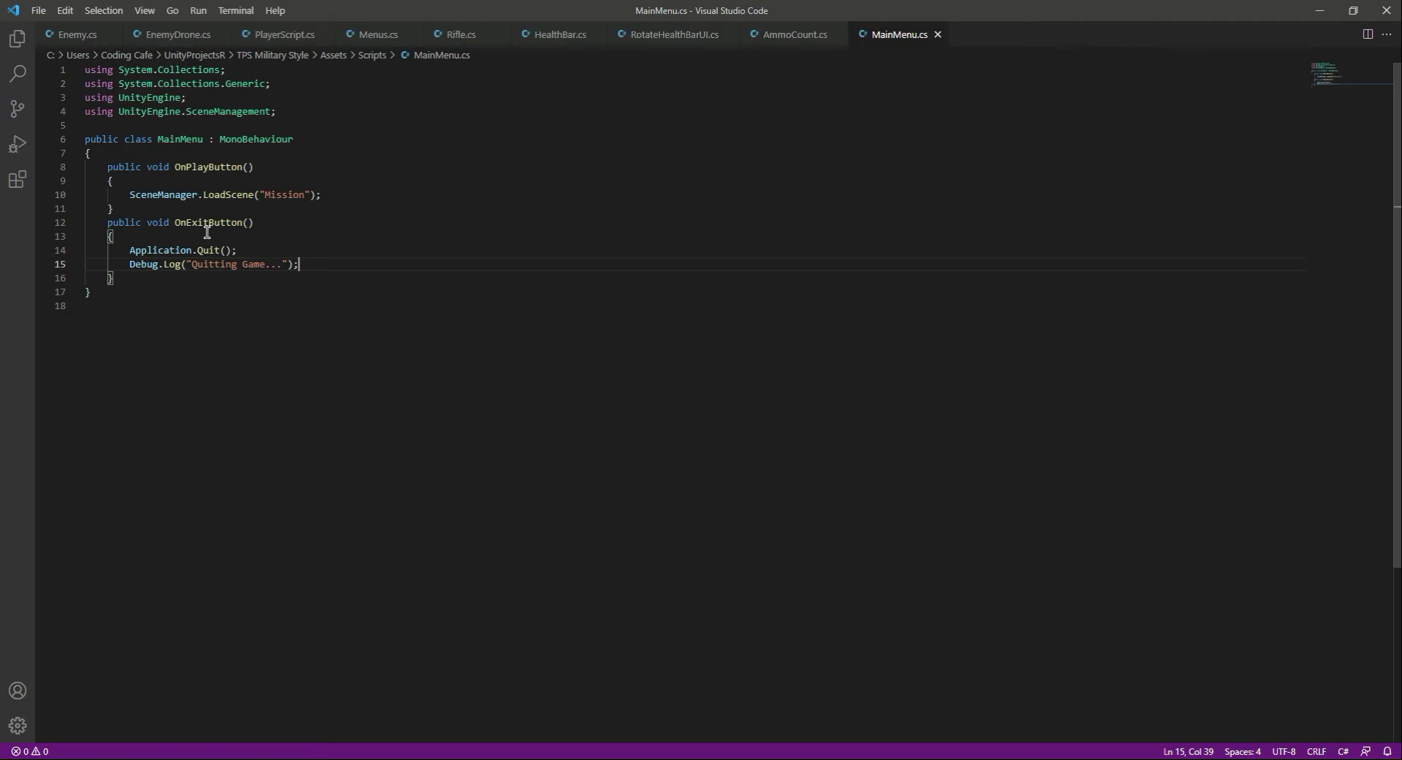
Step: Rename the OnExitButton method to OnQuitButton and save MainMenu.cs
{"action": "left_click_drag", "start_coordinate": [208, 222], "coordinate": [186, 223]}
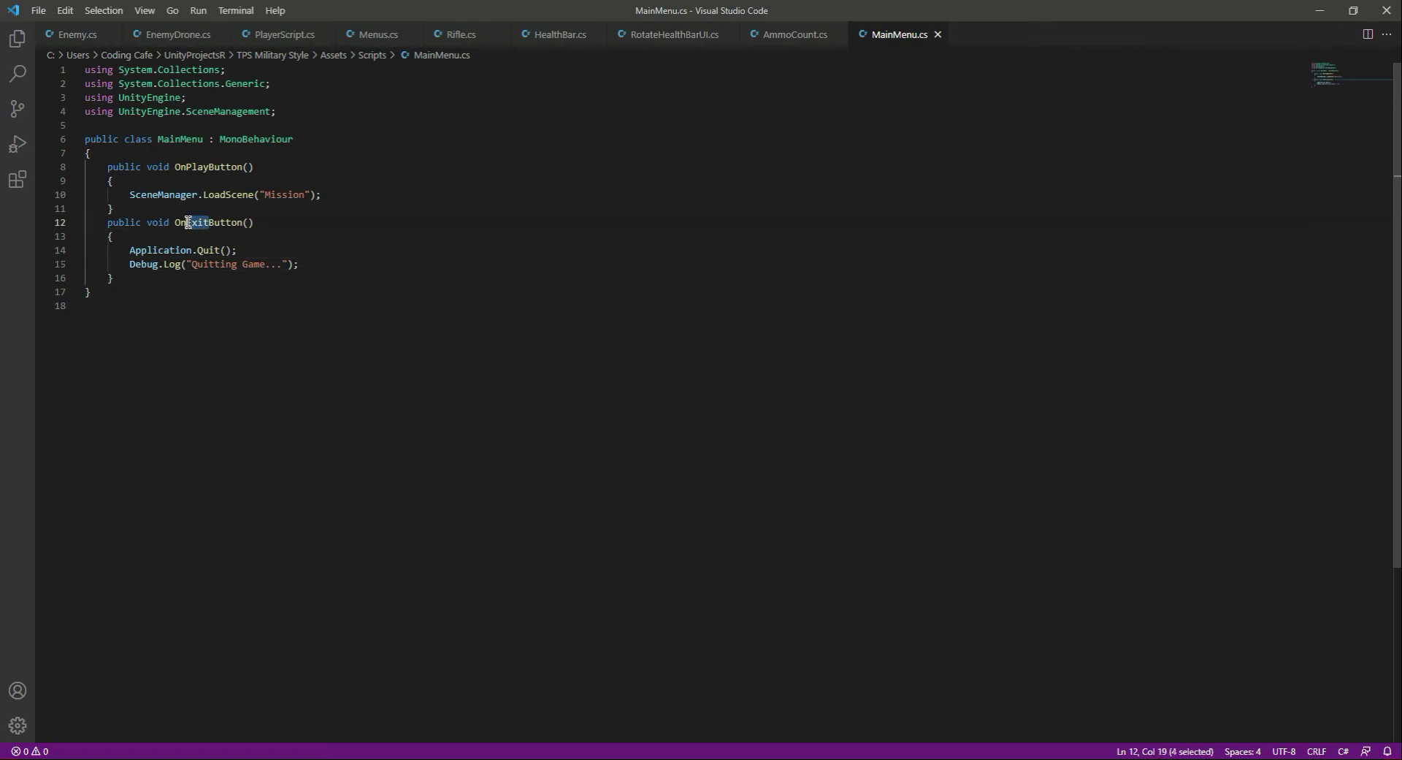
{"action": "type", "text": "Quit"}
{"action": "key", "text": "ctrl+s"}
{"action": "left_click", "coordinate": [261, 222]}
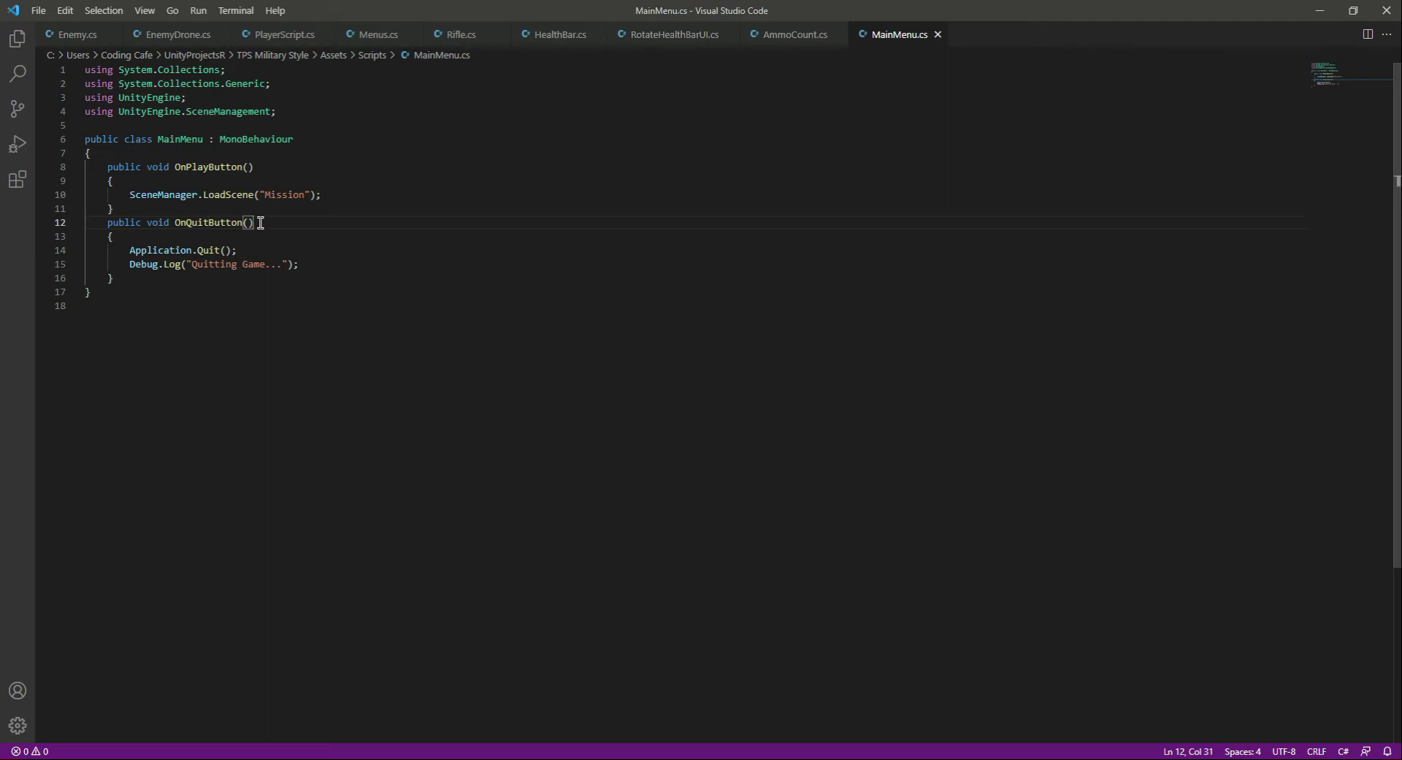
{"action": "double_click", "coordinate": [197, 250]}
{"action": "double_click", "coordinate": [190, 220]}
{"action": "left_click", "coordinate": [279, 228]}
{"action": "double_click", "coordinate": [209, 249]}
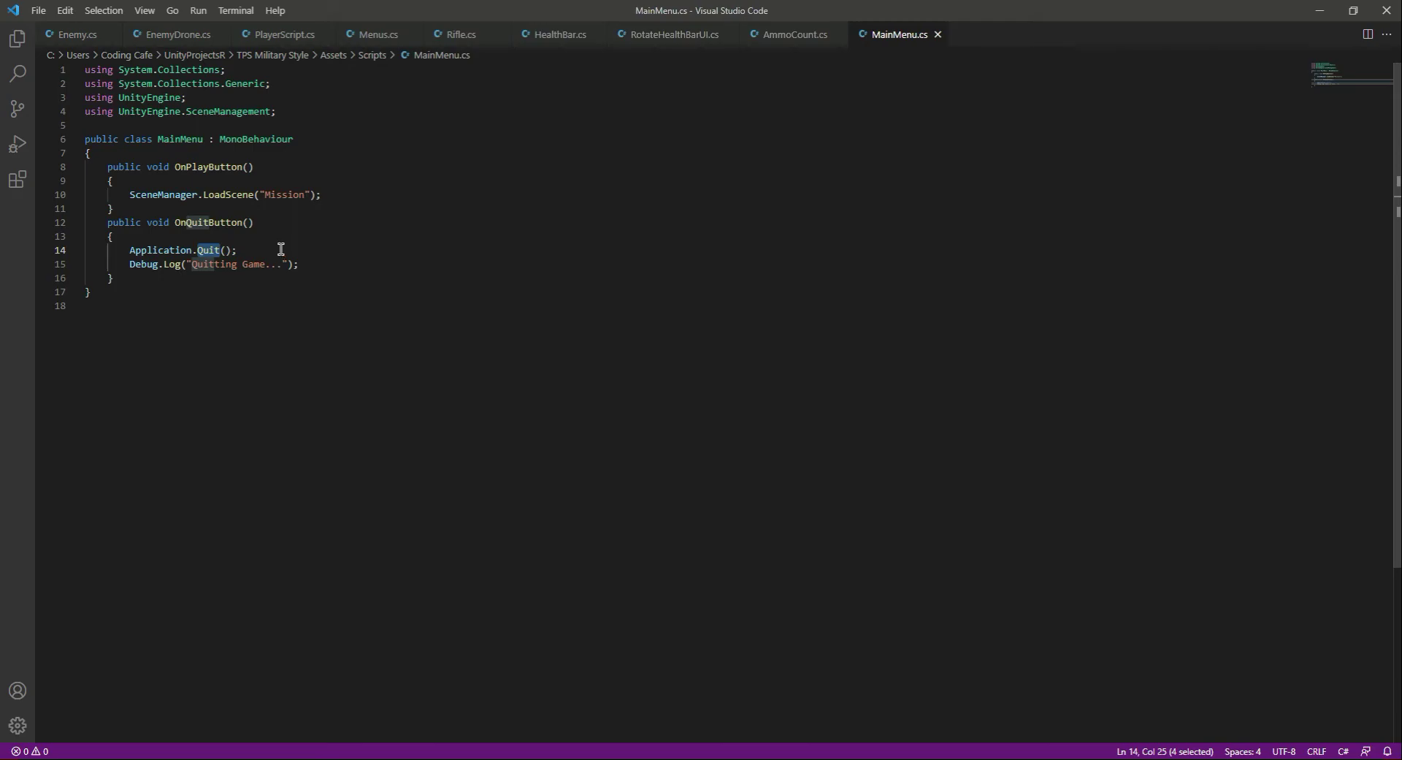
{"action": "left_click", "coordinate": [281, 249]}
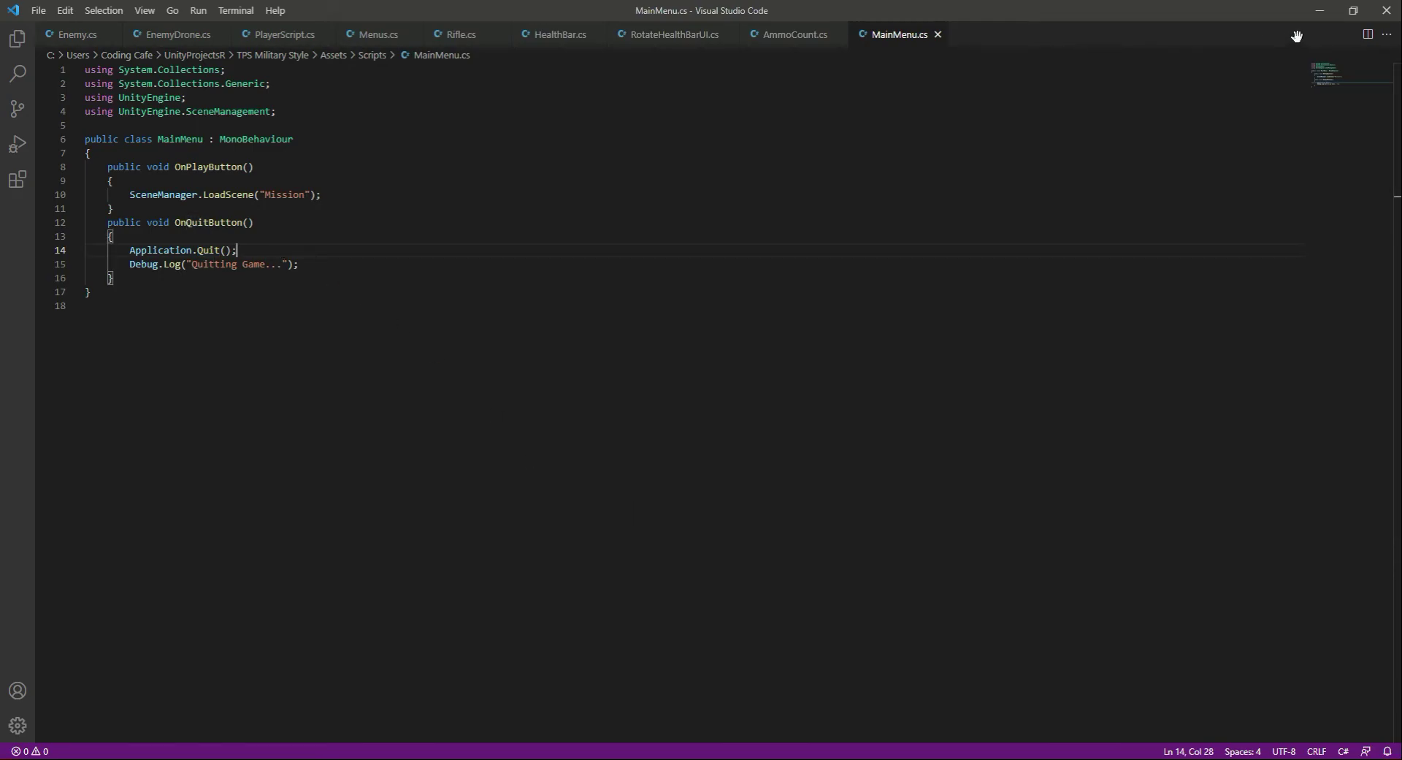
Step: In Unity, add an On Click event entry to both PlayButton and QuitButton with the Canvas as its target object
{"action": "key", "text": "alt+Tab"}
{"action": "double_click", "coordinate": [81, 111]}
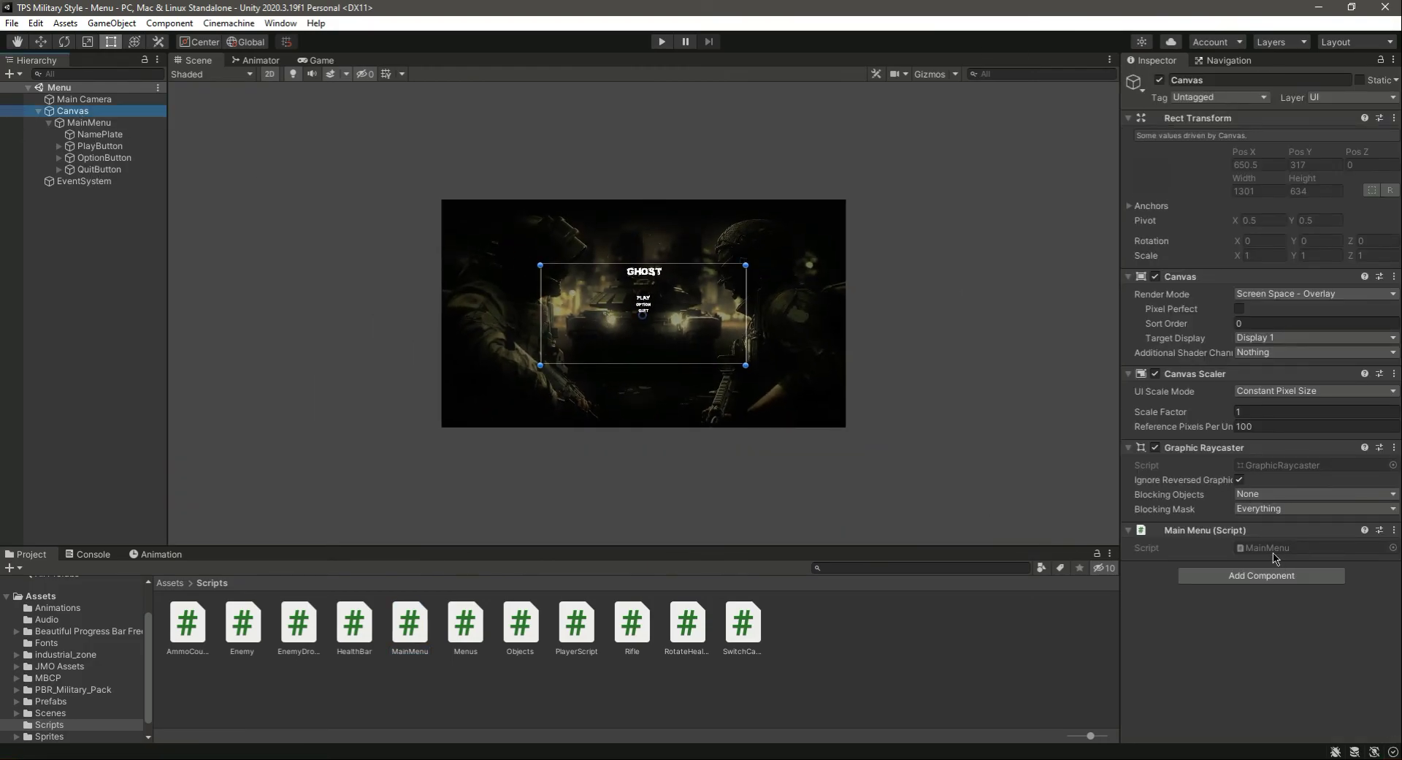
{"action": "left_click", "coordinate": [99, 147]}
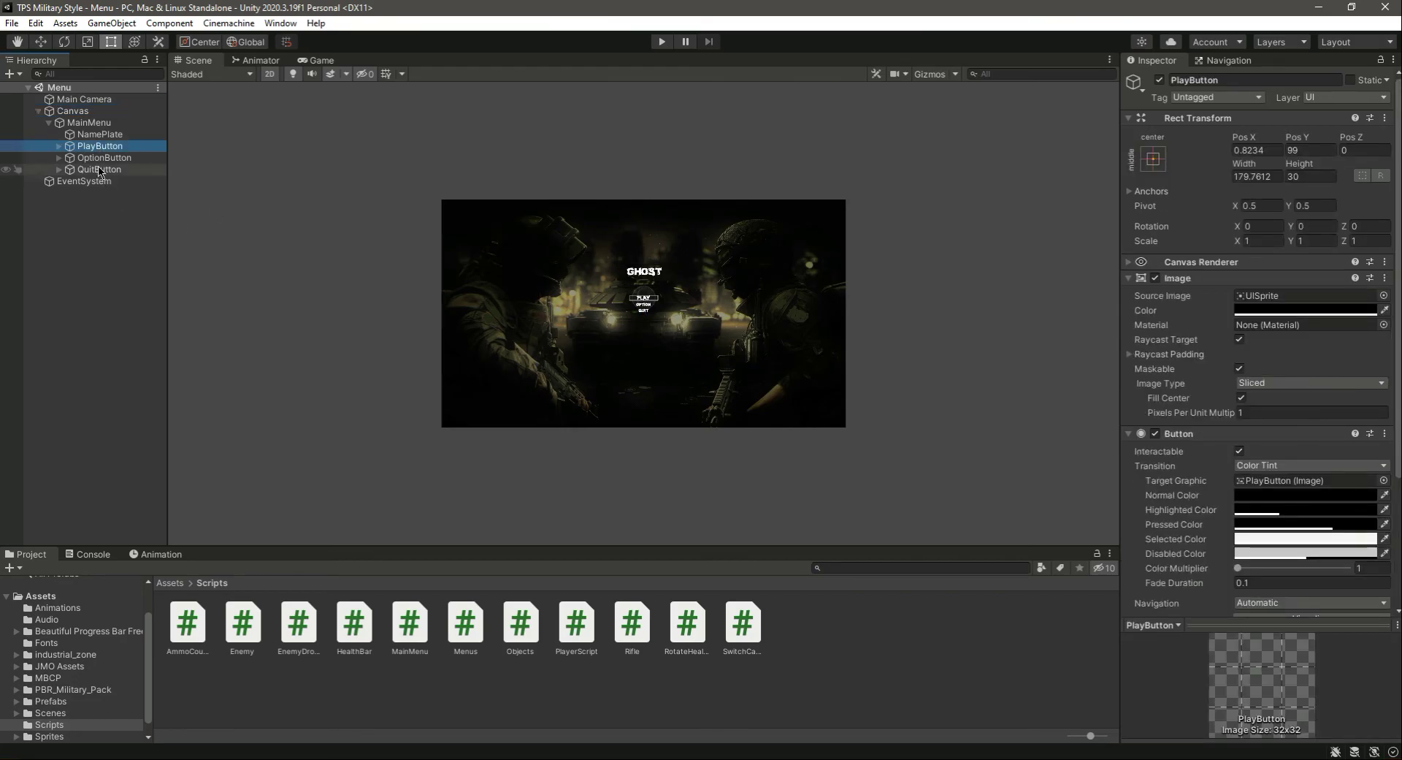
{"action": "left_click", "coordinate": [103, 170], "text": "ctrl"}
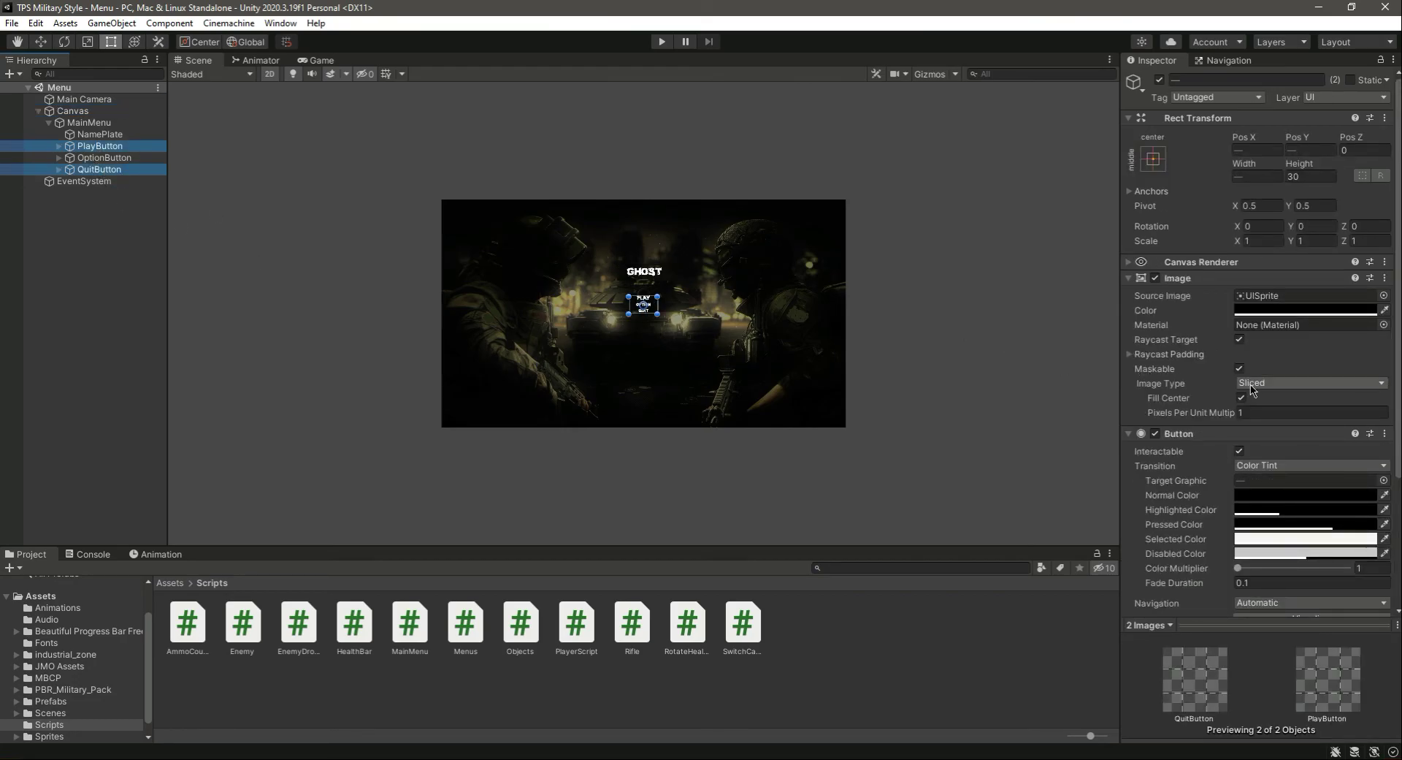
{"action": "scroll", "coordinate": [1256, 406], "scroll_direction": "down", "scroll_amount": 3}
{"action": "left_click_drag", "start_coordinate": [88, 123], "coordinate": [1172, 501]}
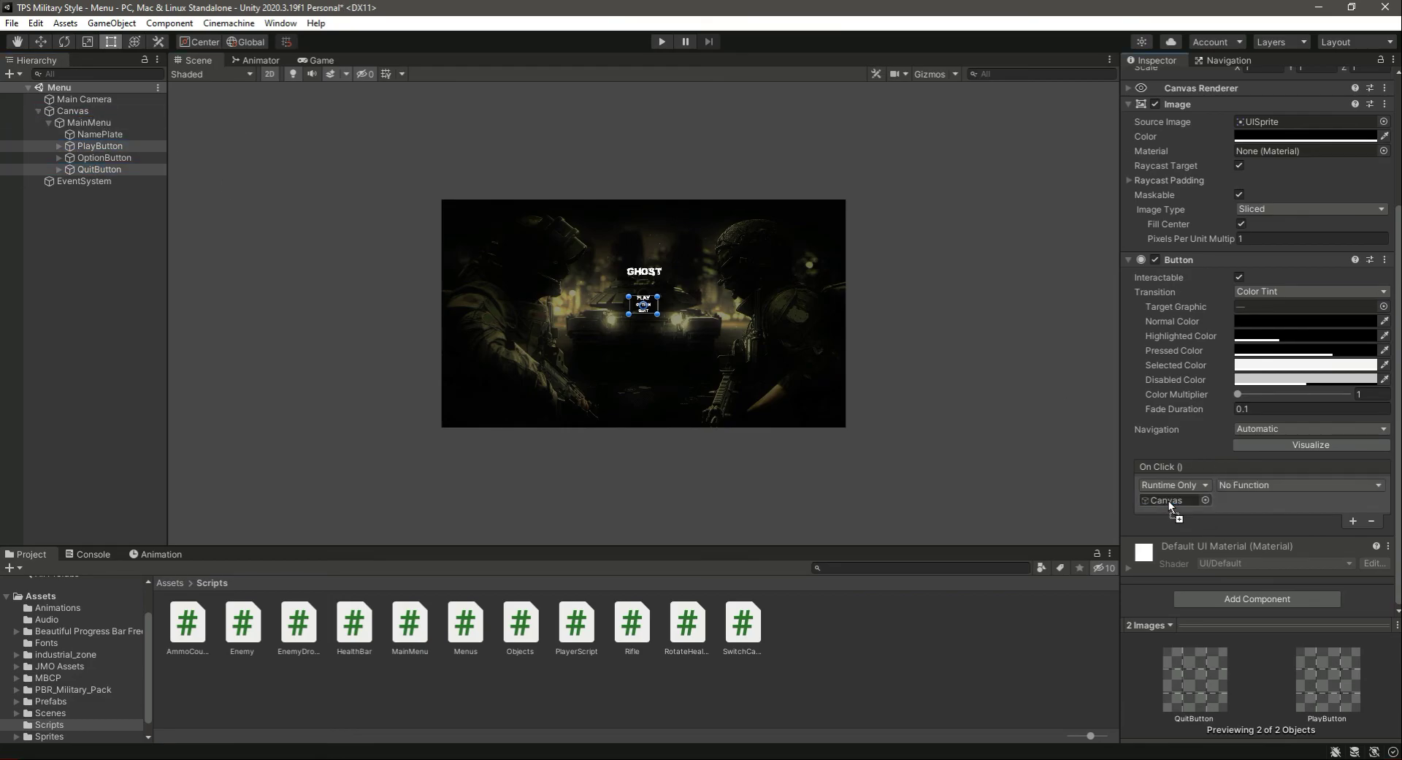
Step: Set PlayButton's On Click function to MainMenu.OnPlayButton
{"action": "left_click", "coordinate": [94, 148]}
{"action": "left_click", "coordinate": [1253, 486]}
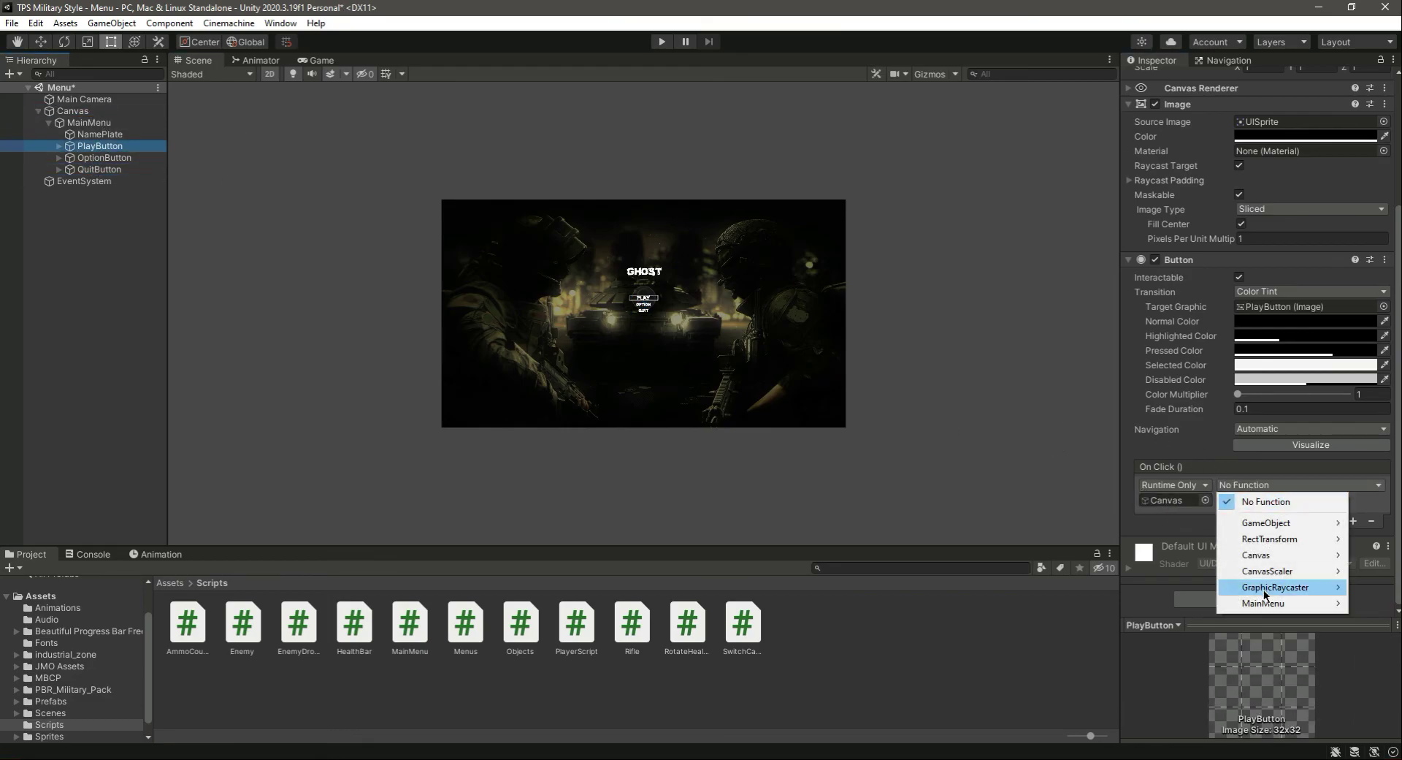
{"action": "mouse_move", "coordinate": [1262, 609]}
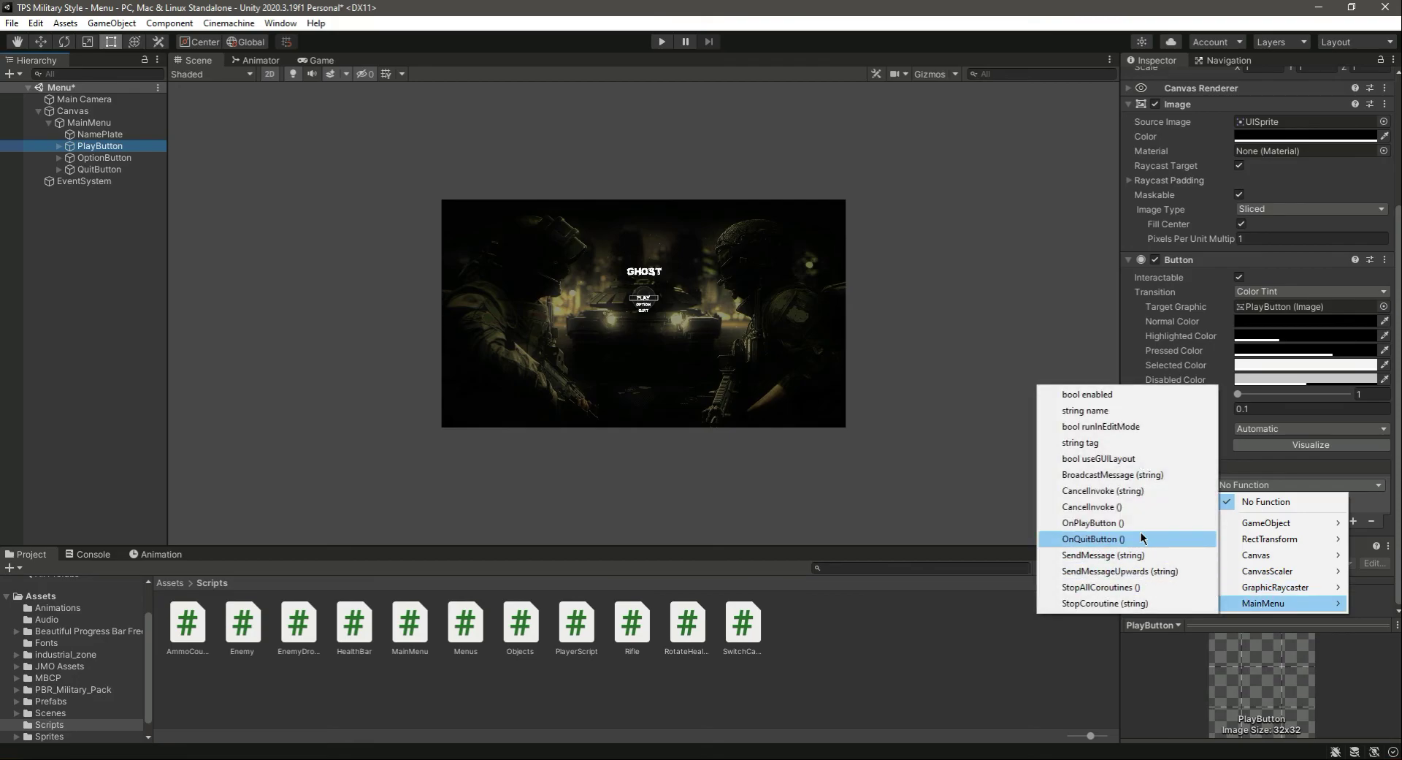
{"action": "left_click", "coordinate": [1092, 522]}
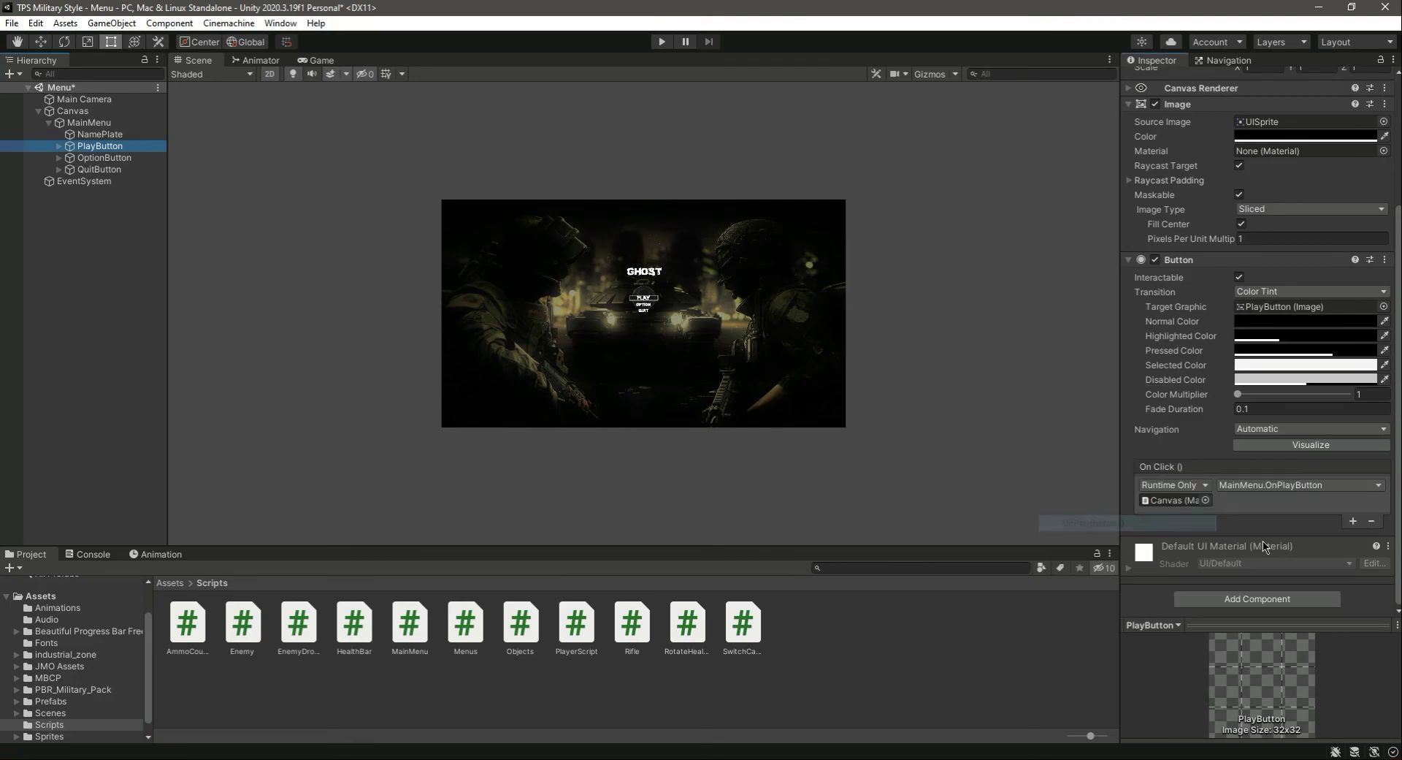
Step: Set QuitButton's On Click function to MainMenu.OnQuitButton and save the Menu scene
{"action": "left_click", "coordinate": [135, 169]}
{"action": "left_click", "coordinate": [1258, 486]}
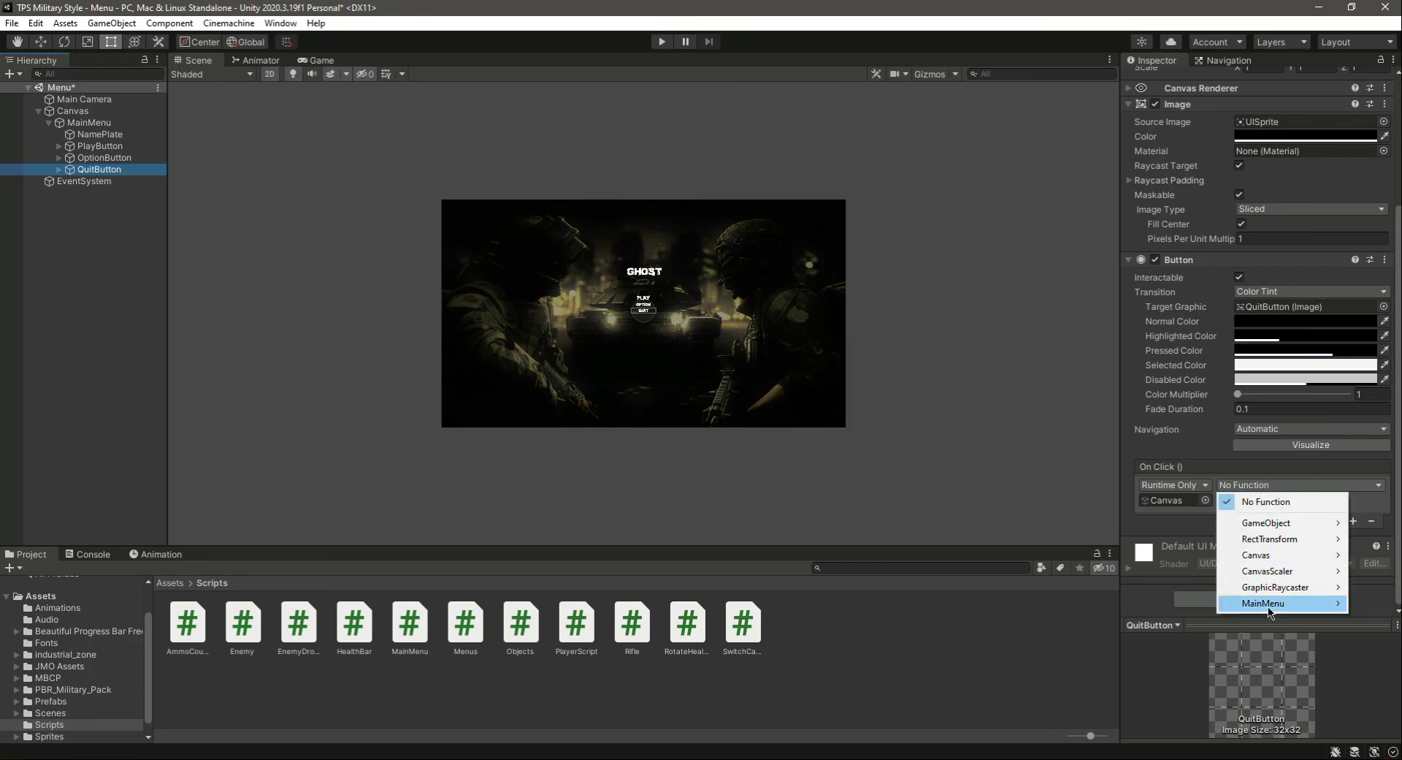
{"action": "mouse_move", "coordinate": [1268, 605]}
{"action": "left_click", "coordinate": [1094, 538]}
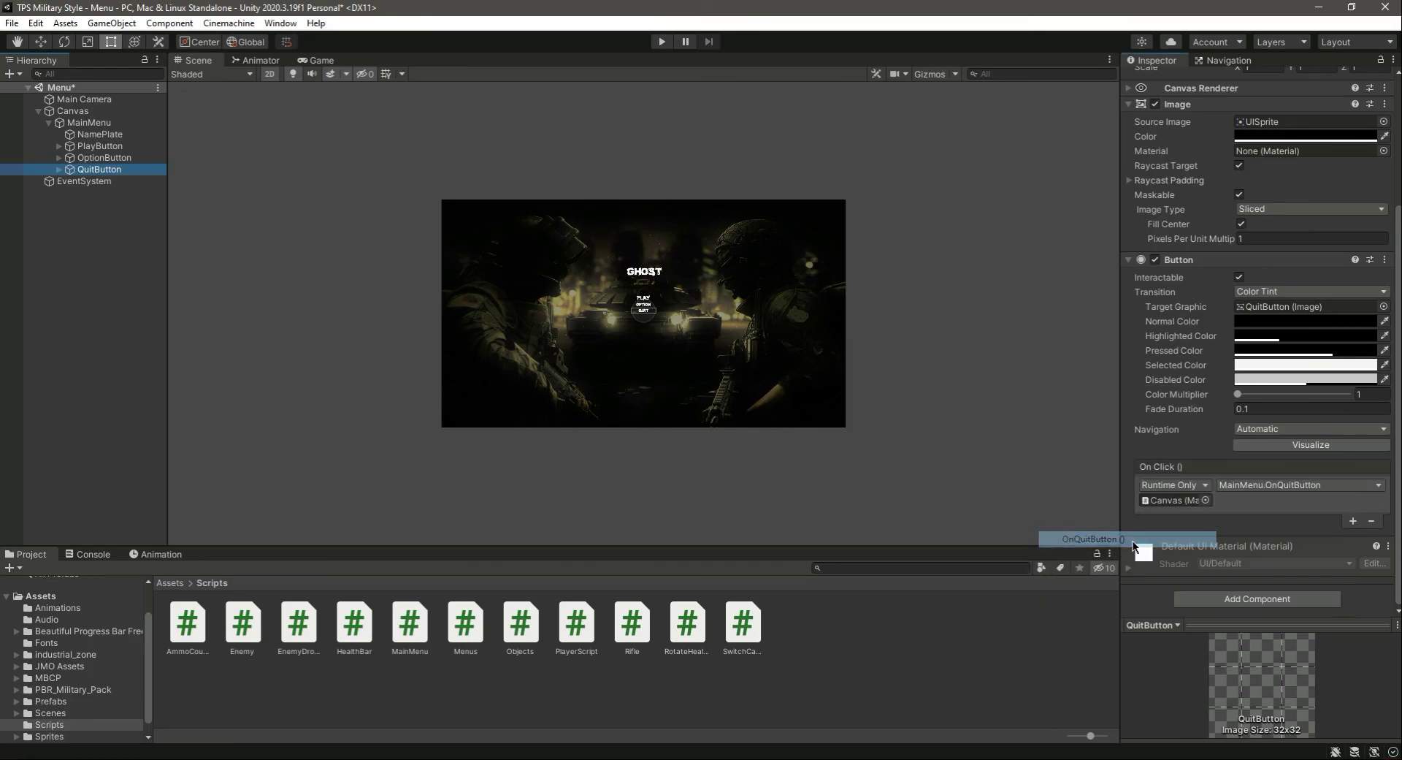
{"action": "key", "text": "ctrl+s"}
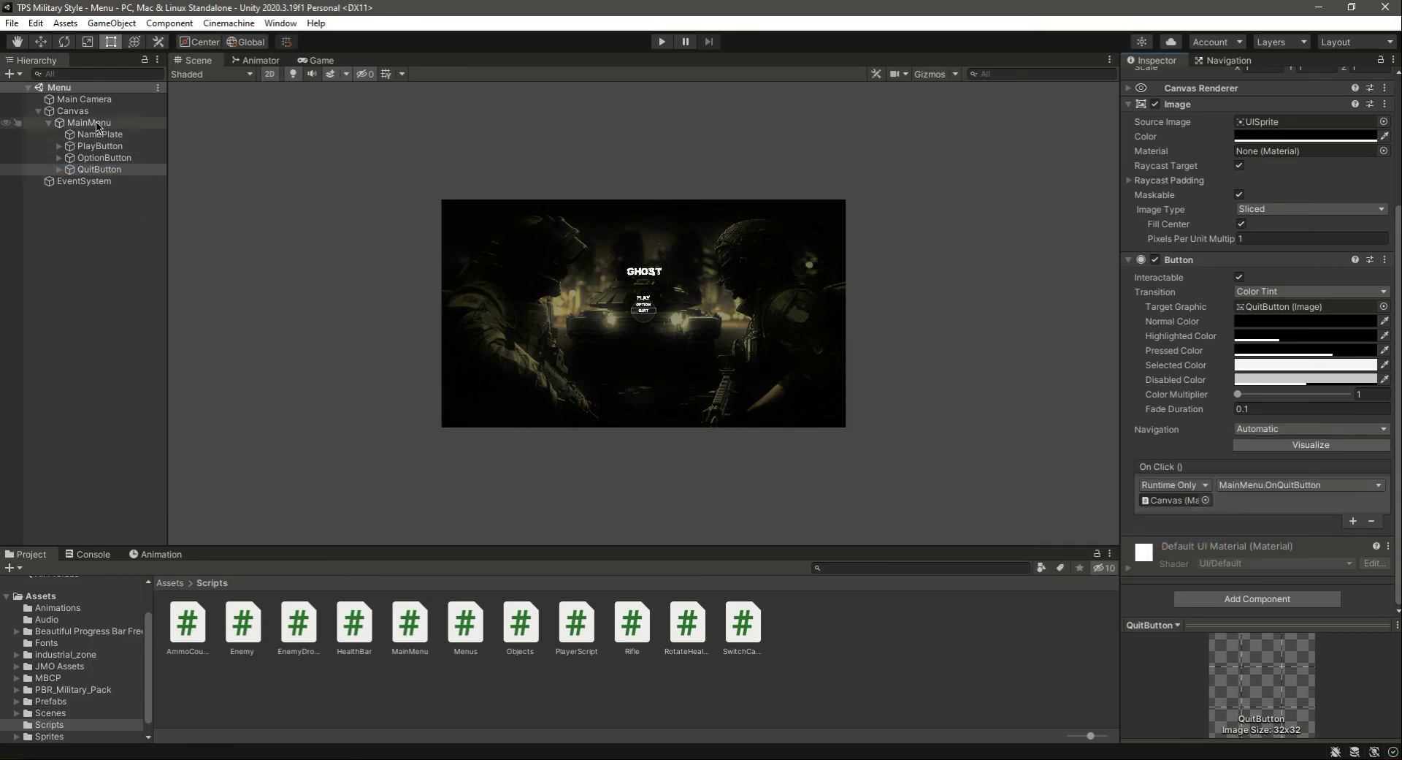
Step: Play-test the Menu scene by using its Quit and Play buttons and by aiming and firing the rifle in the mission
{"action": "left_click", "coordinate": [661, 43]}
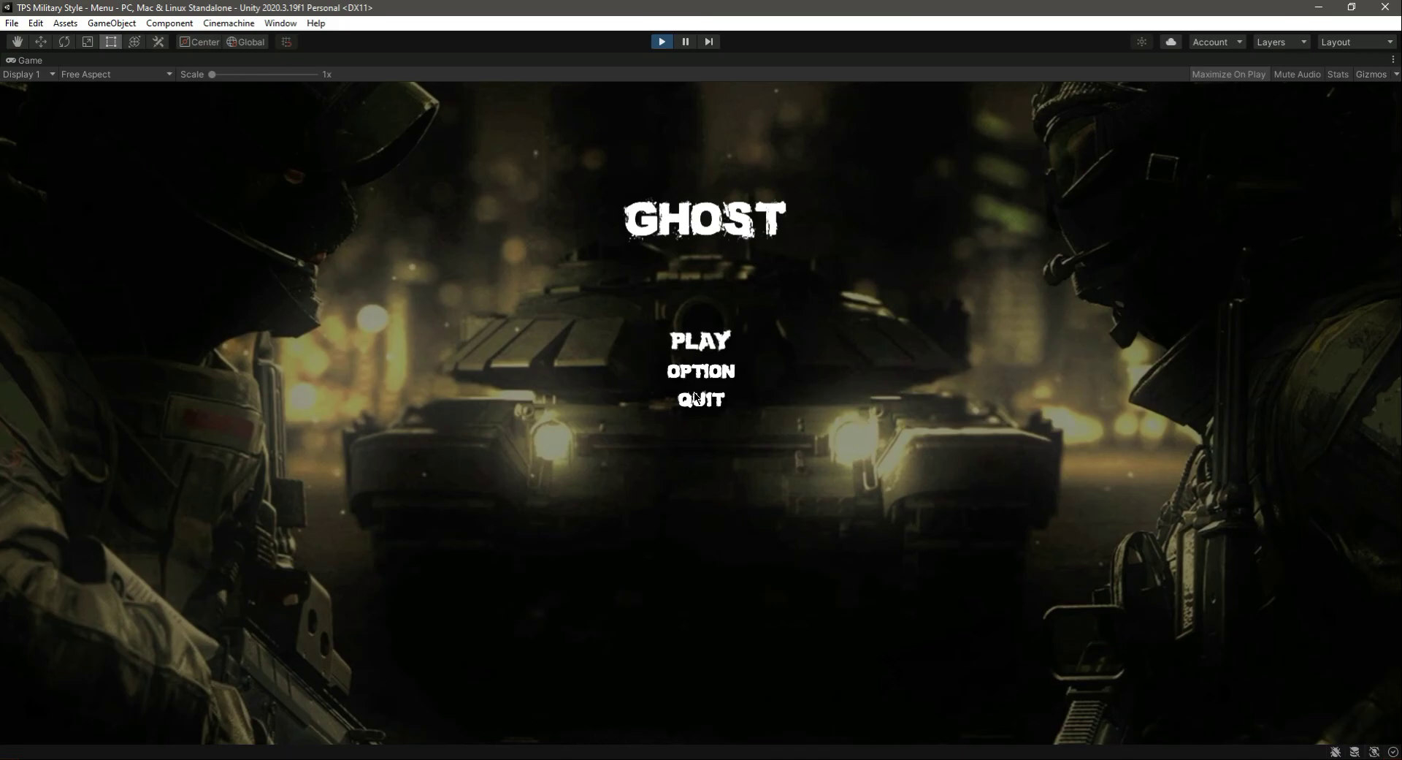
{"action": "left_click", "coordinate": [698, 403]}
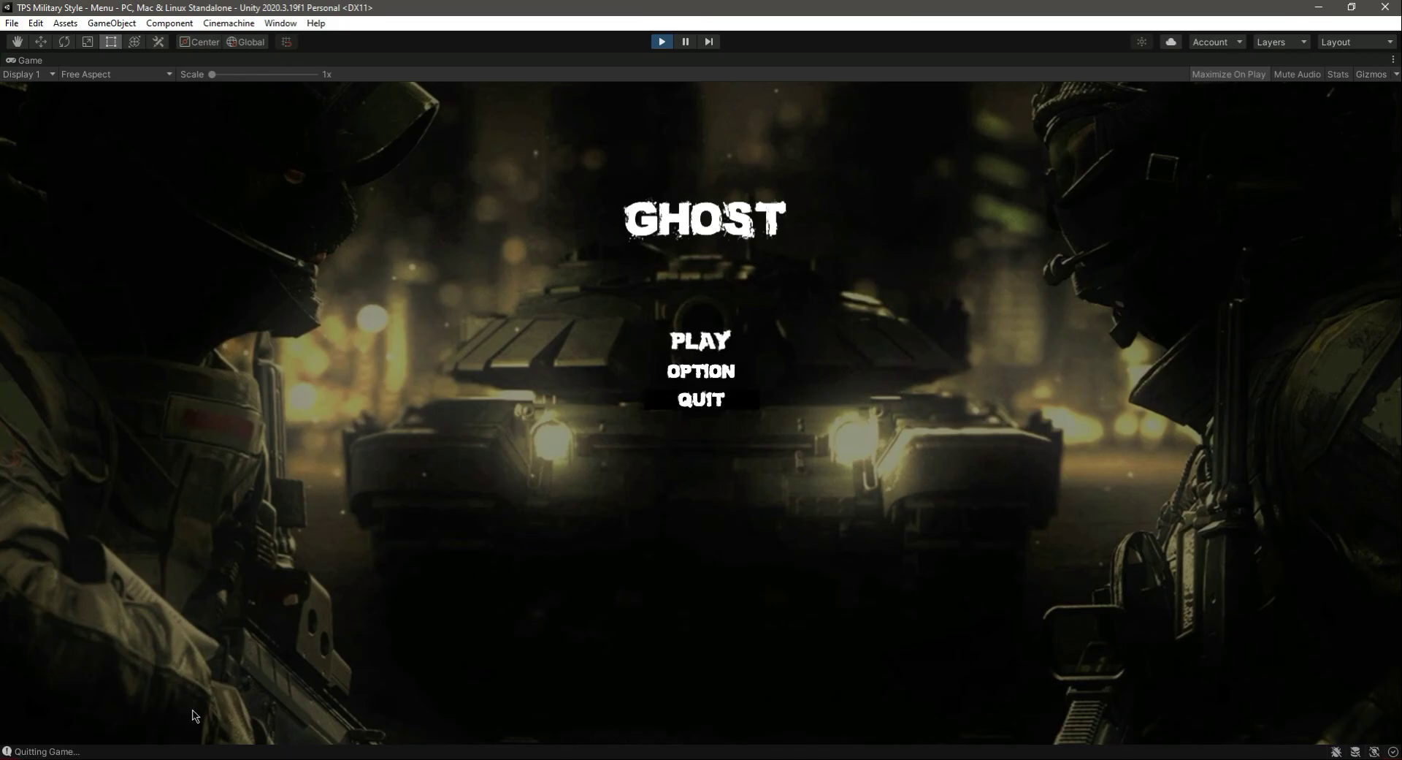
{"action": "left_click", "coordinate": [699, 340]}
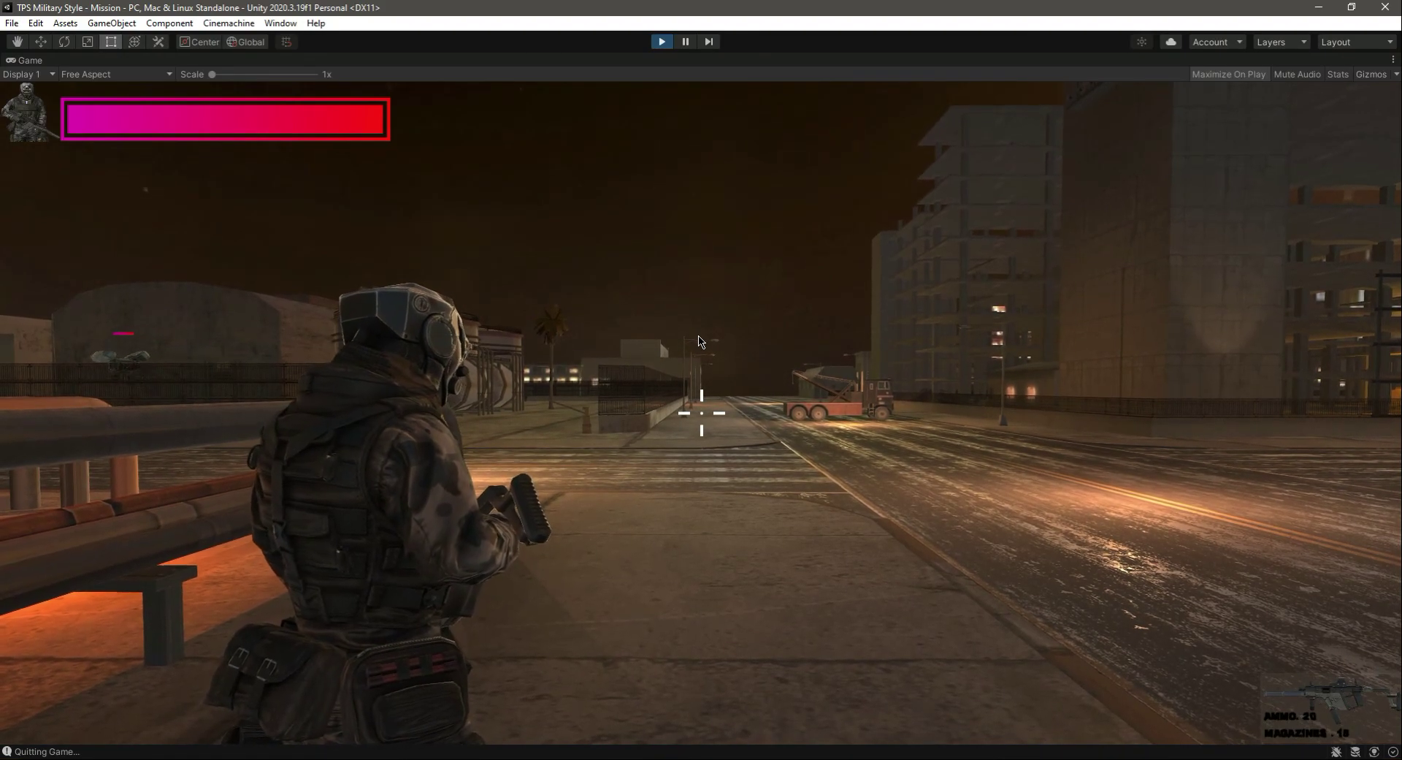
{"action": "right_click", "coordinate": [699, 340]}
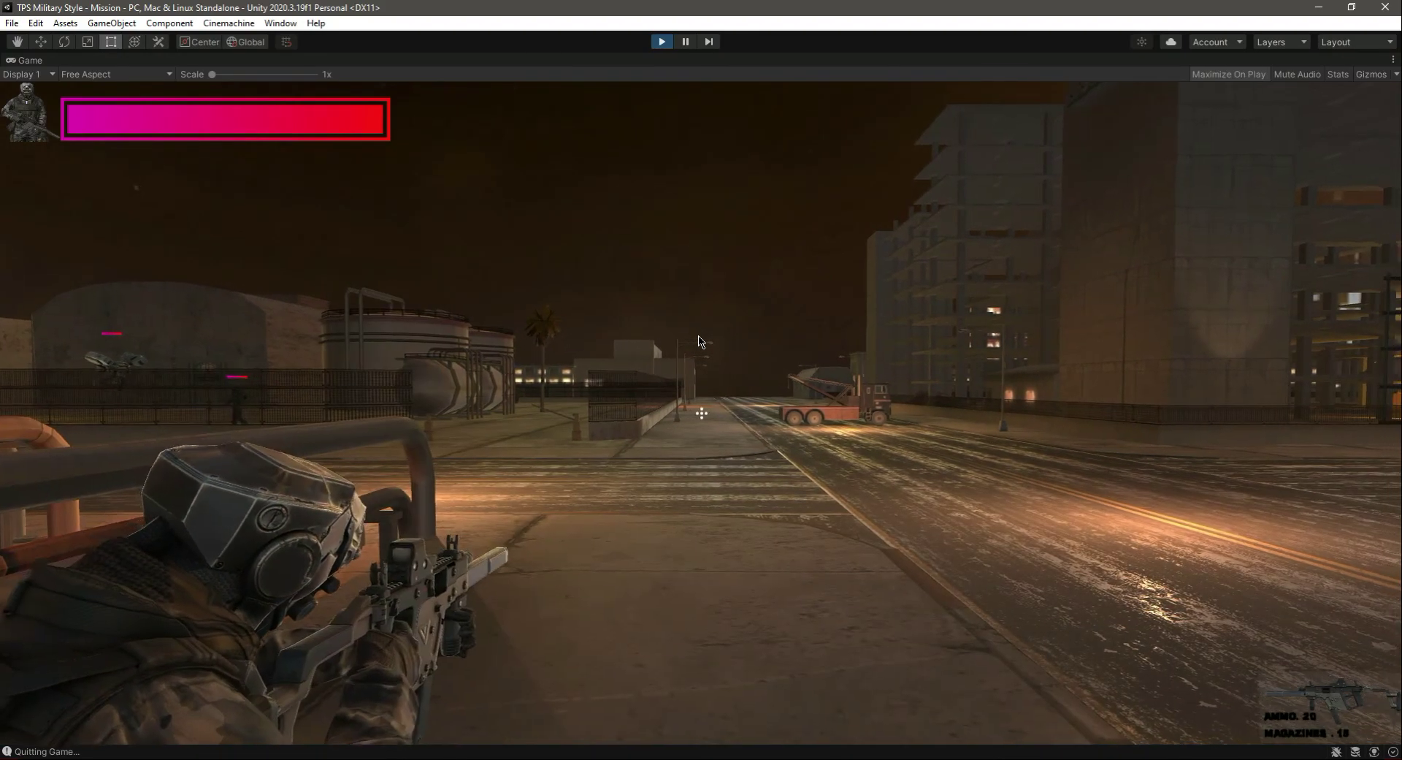
{"action": "left_click", "coordinate": [701, 380]}
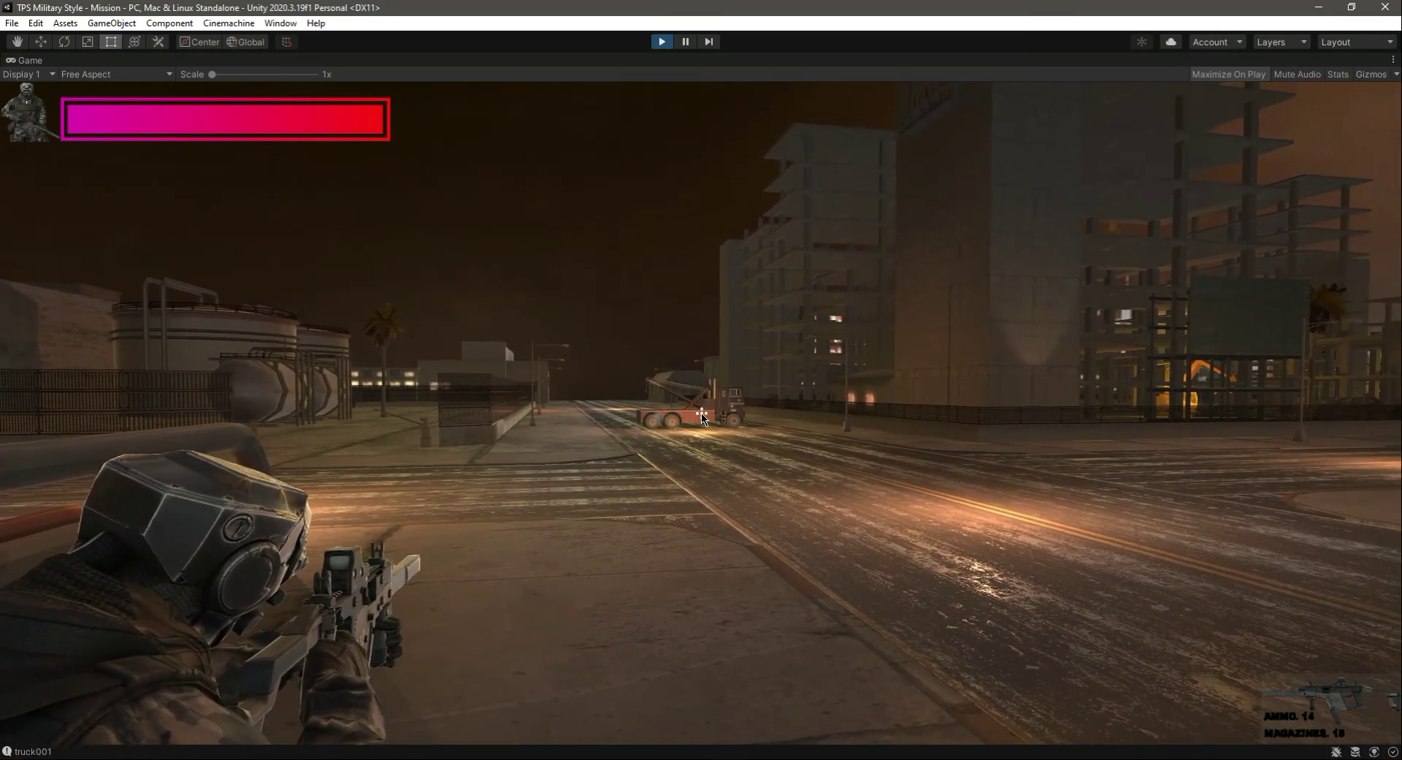
{"action": "left_click", "coordinate": [702, 417]}
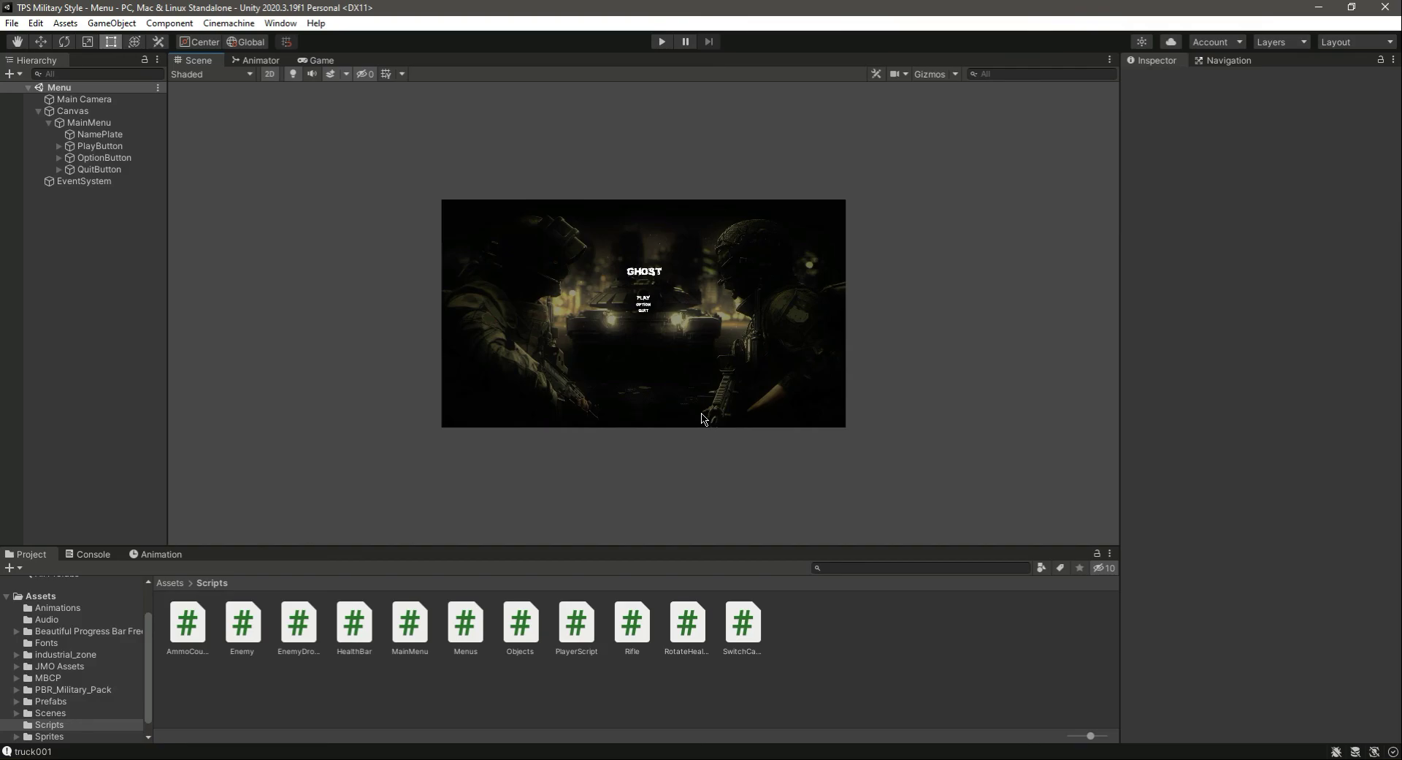
Step: Open the Mission scene from the Scenes folder and frame the Player in the 3D scene view
{"action": "left_click", "coordinate": [49, 714]}
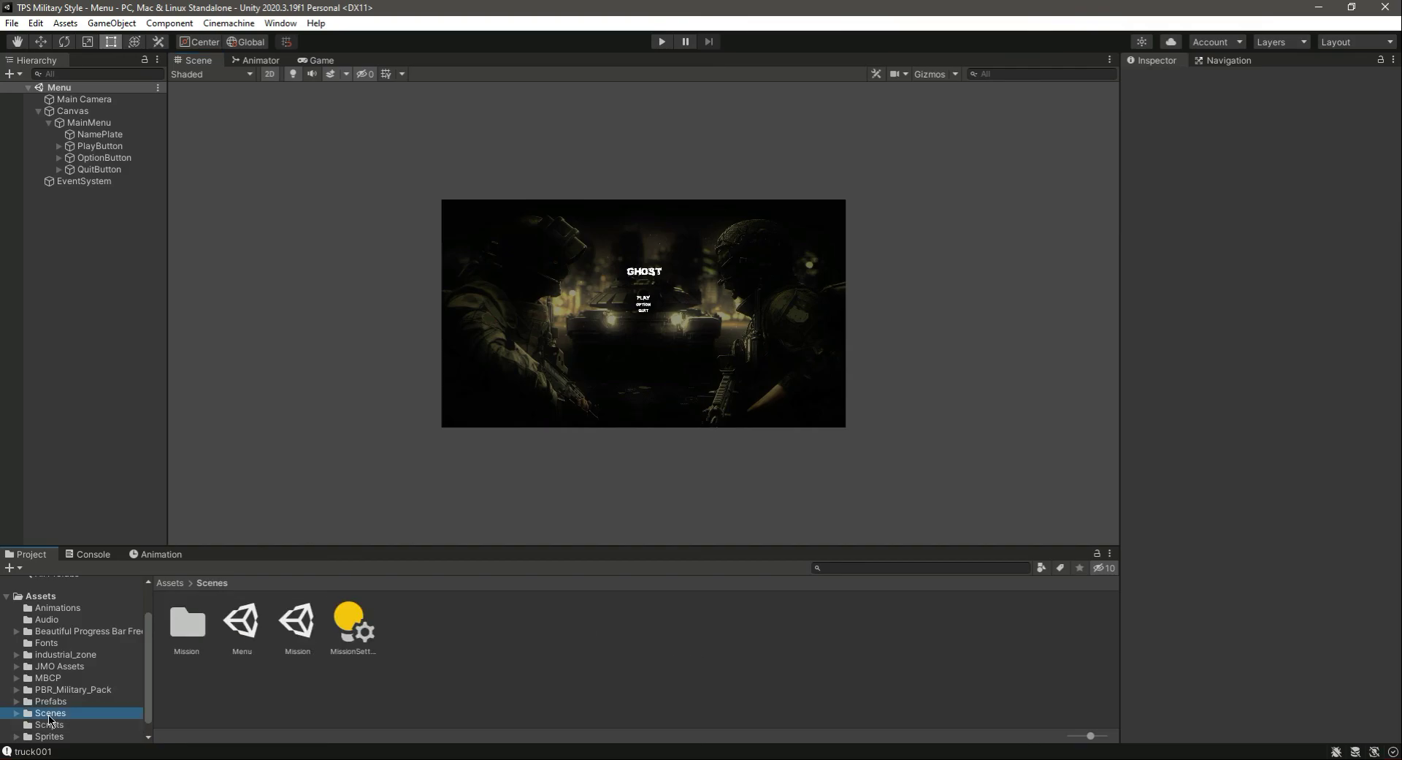
{"action": "double_click", "coordinate": [296, 622]}
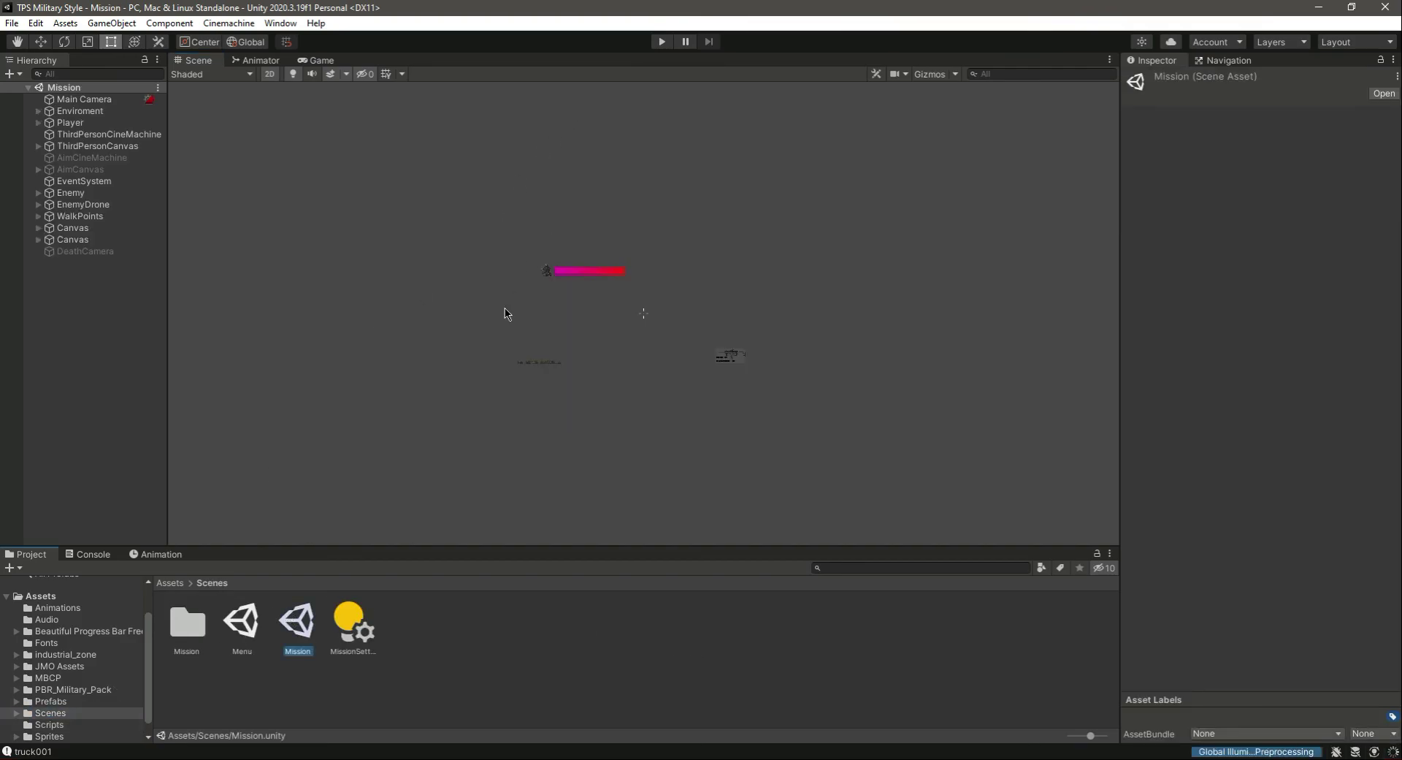
{"action": "double_click", "coordinate": [70, 122]}
{"action": "left_click", "coordinate": [270, 74]}
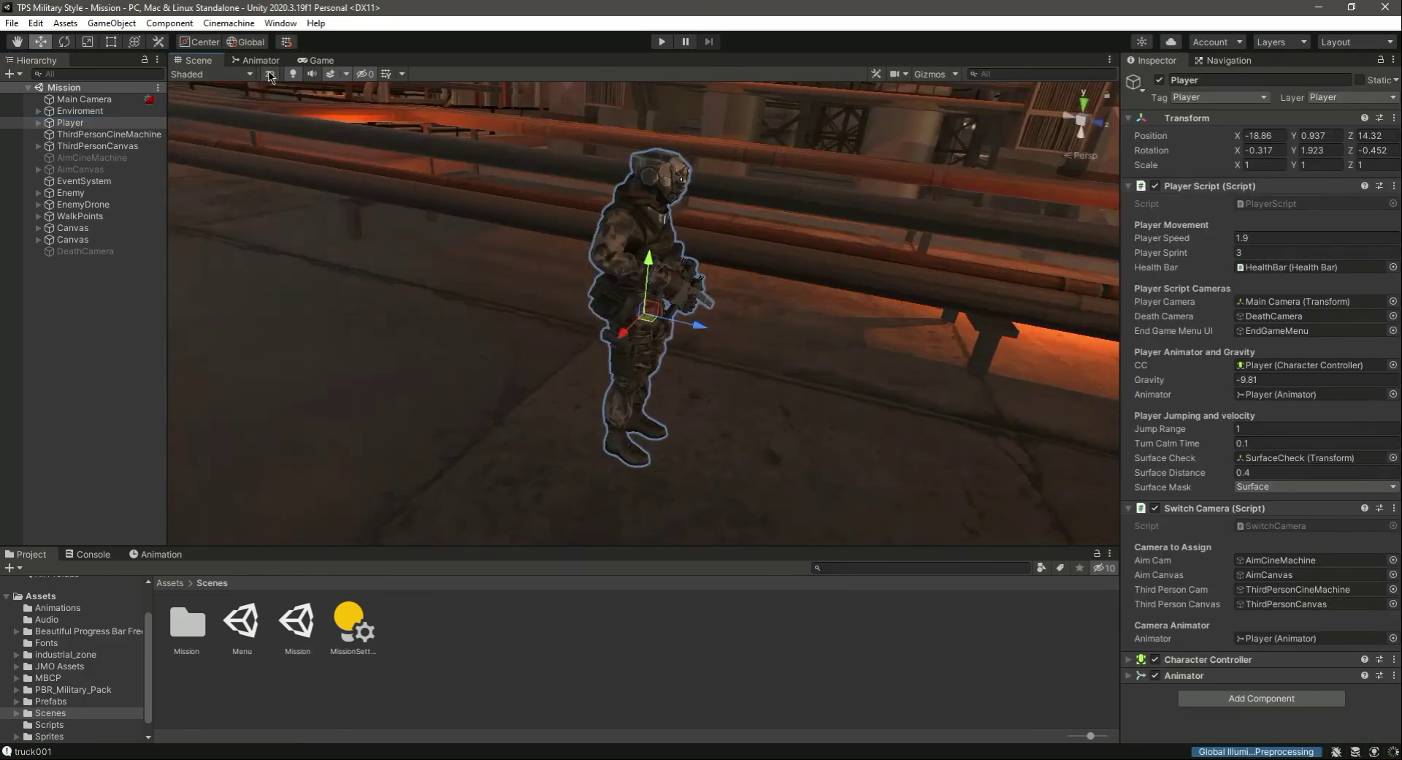
Step: Play-test the Mission scene by pausing the game, returning to the main menu from the pause menu, and ending play mode
{"action": "left_click", "coordinate": [661, 42]}
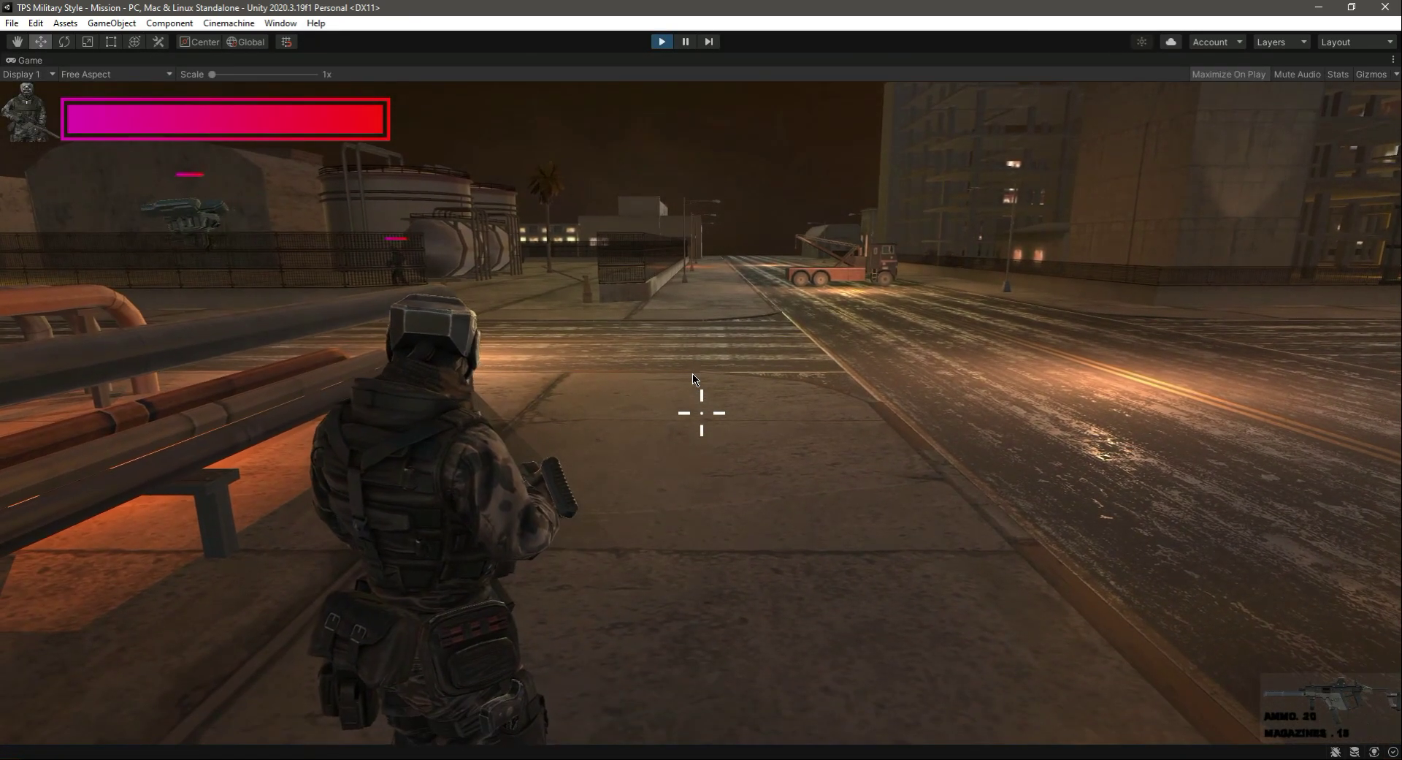
{"action": "key", "text": "Escape"}
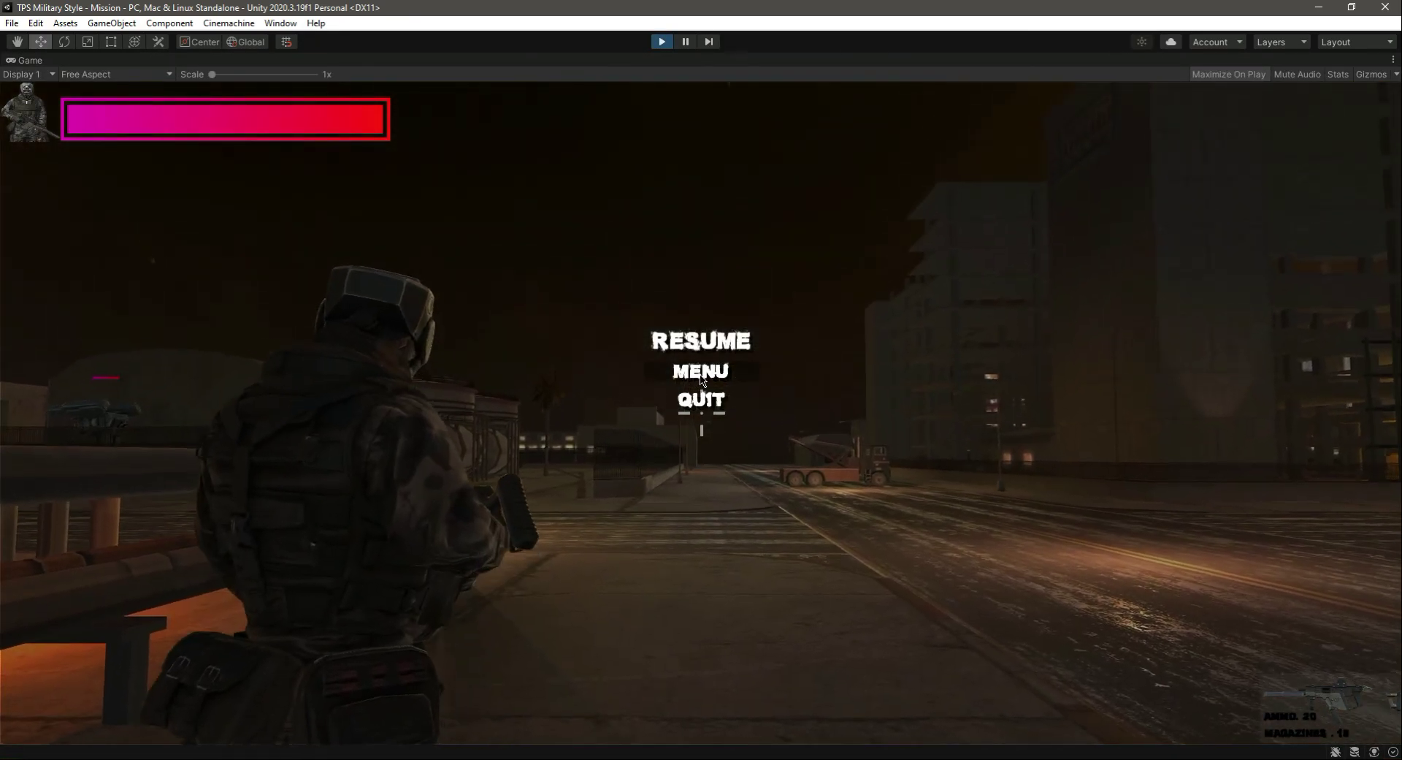
{"action": "left_click", "coordinate": [701, 371]}
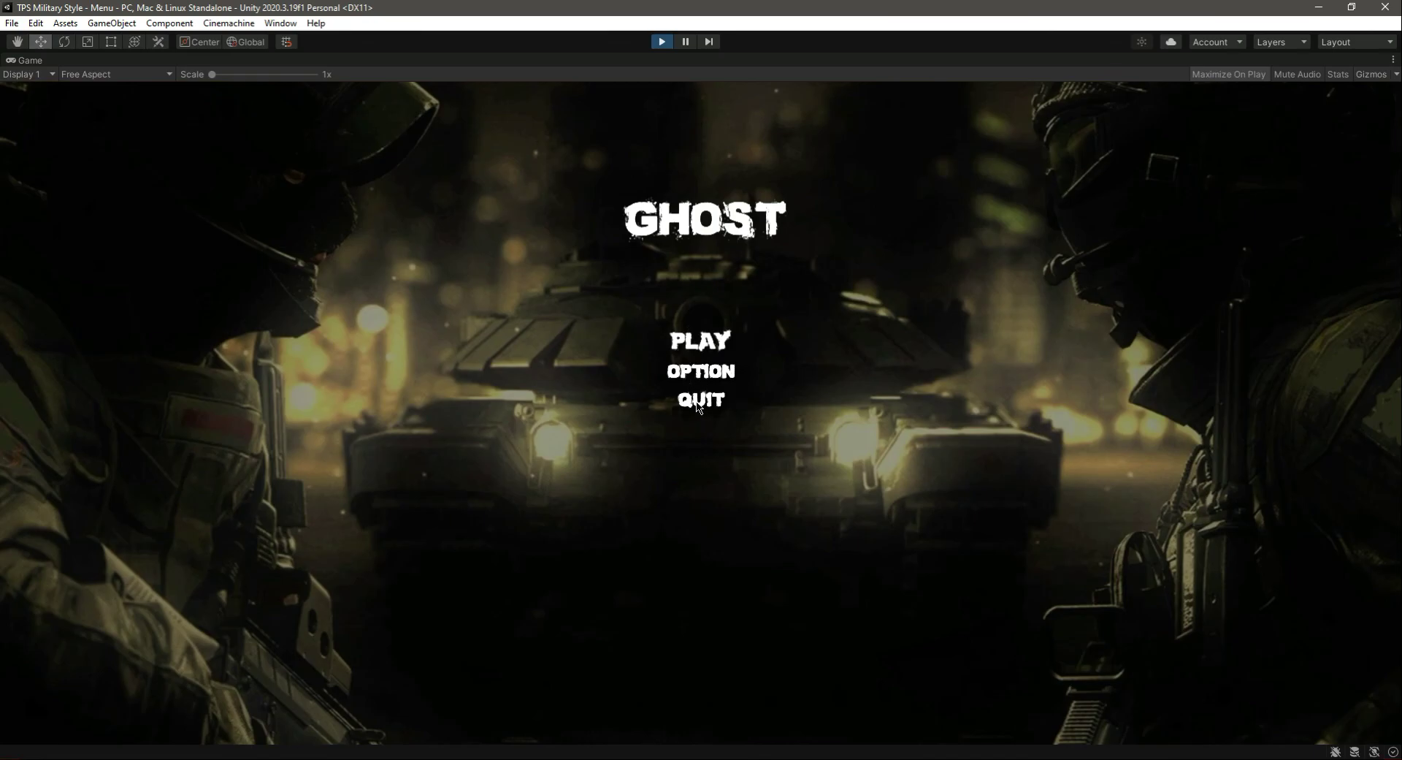
{"action": "left_click", "coordinate": [661, 42]}
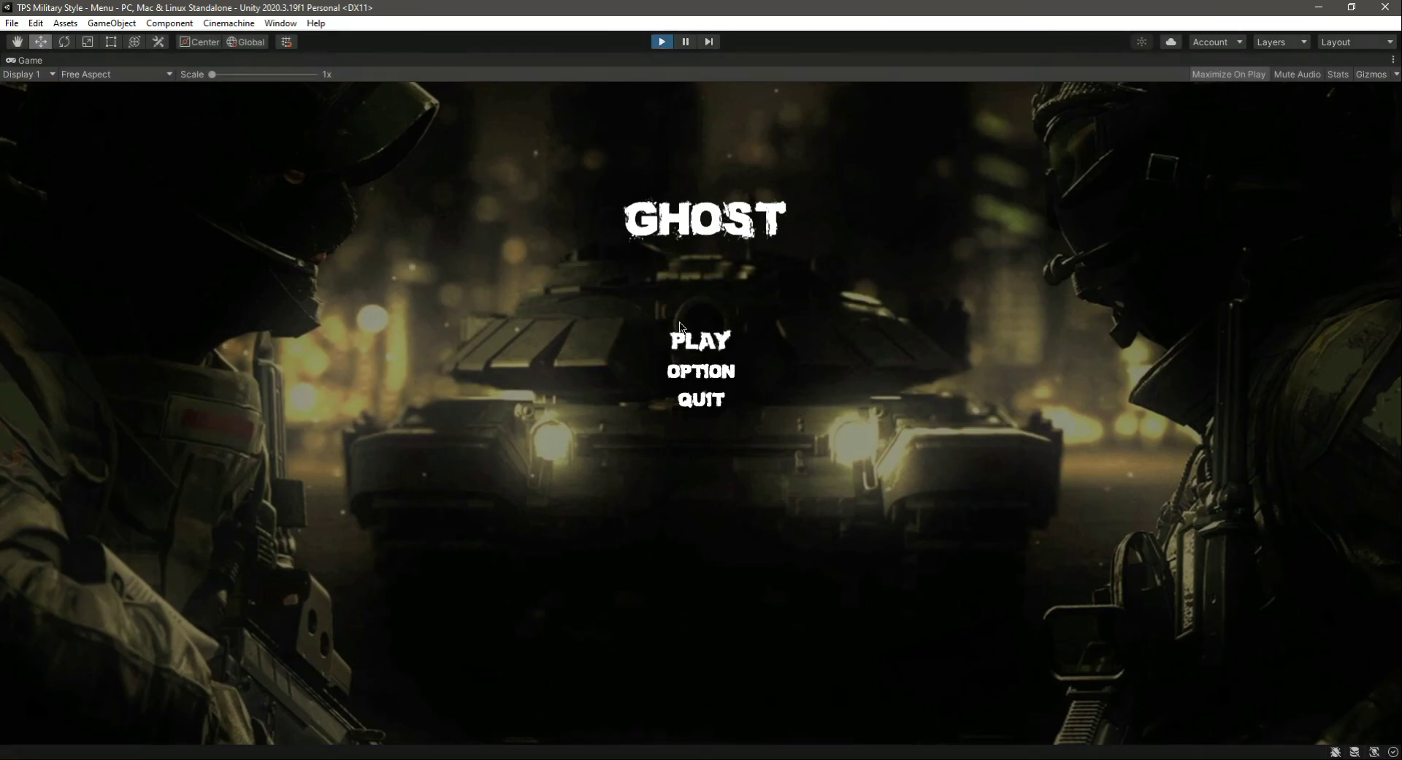